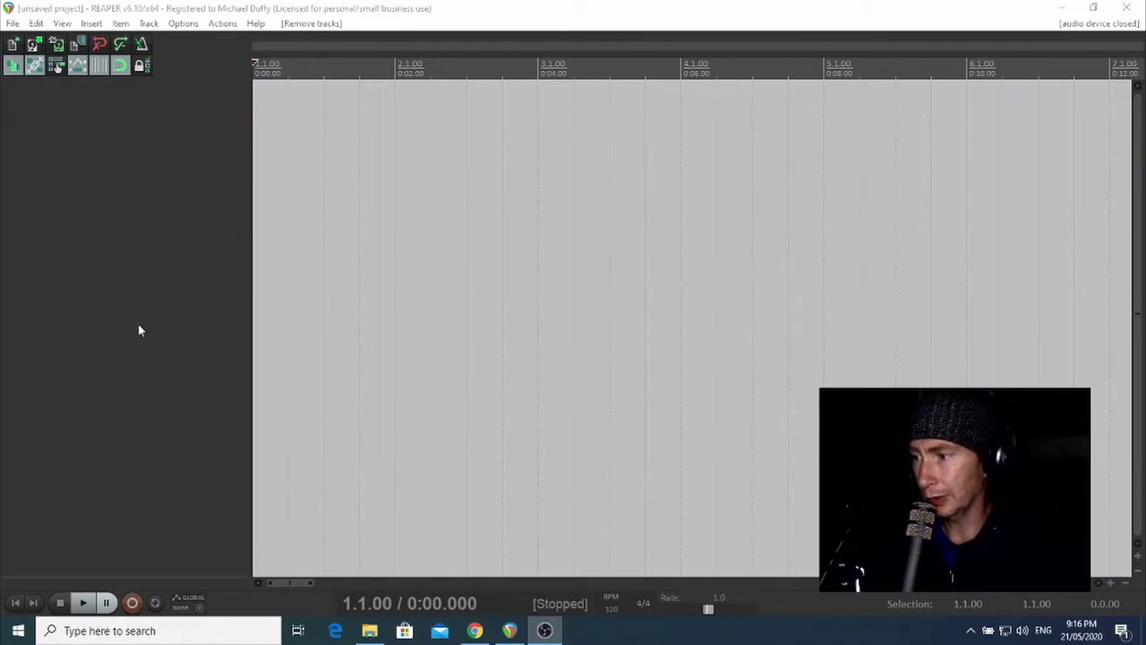
# Step: Add a virtual instrument on a new track and filter the instrument list for 'labs'
pyautogui.rightClick(141, 279)
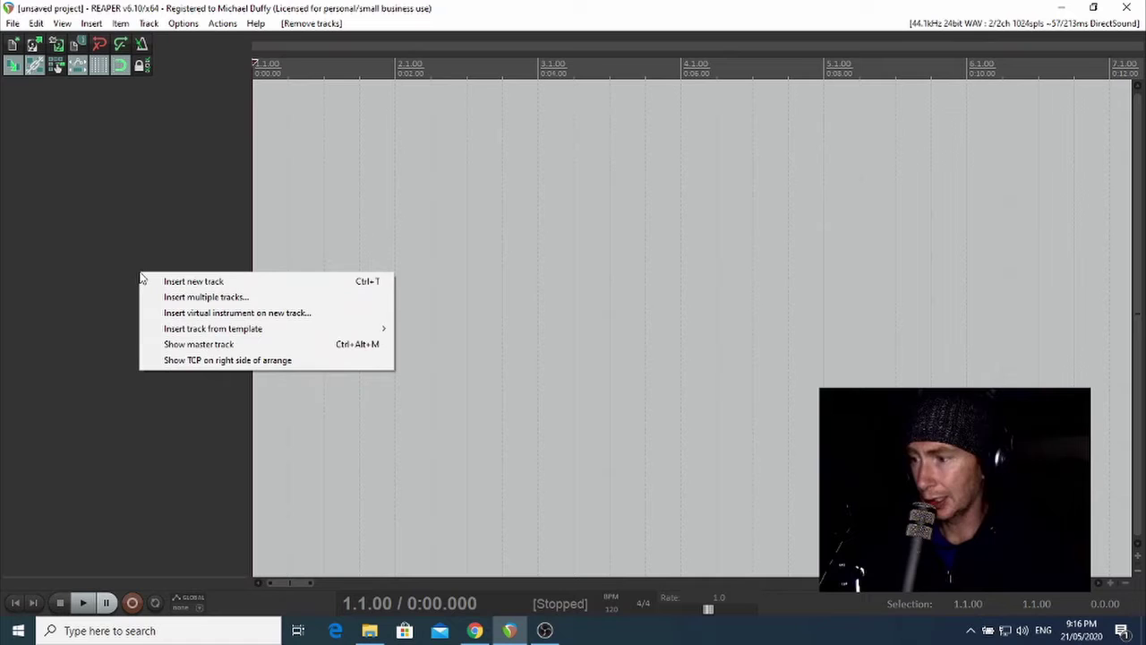
pyautogui.click(190, 314)
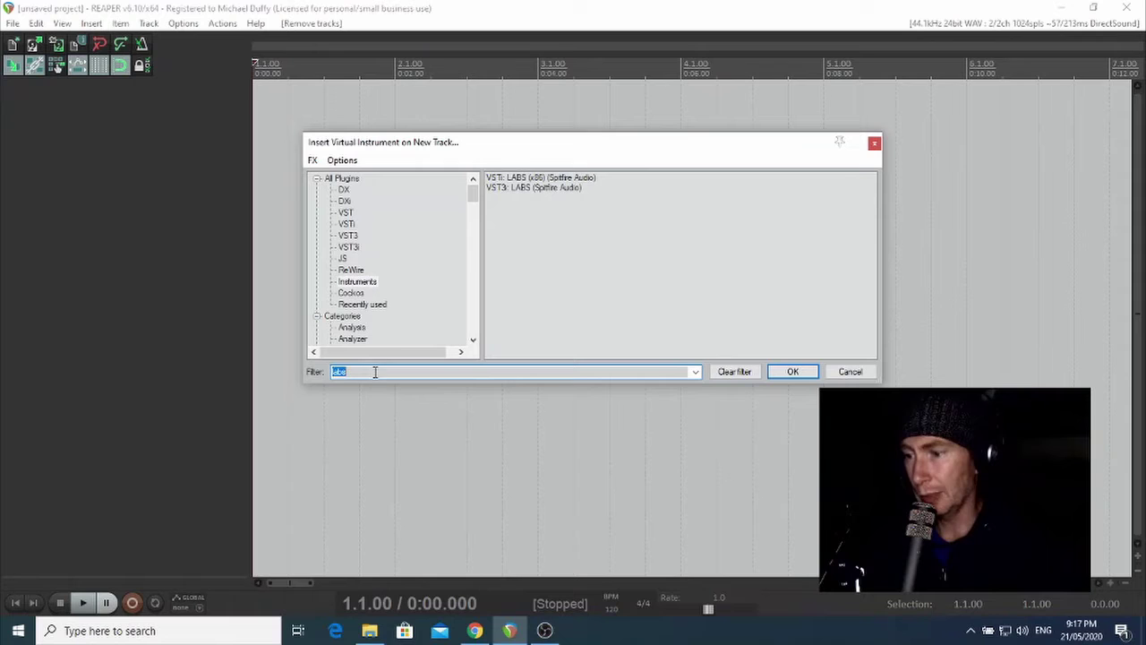
# Step: Create a track with the Spitfire LABS instrument, then close its plugin window
pyautogui.click(525, 187)
pyautogui.click(783, 371)
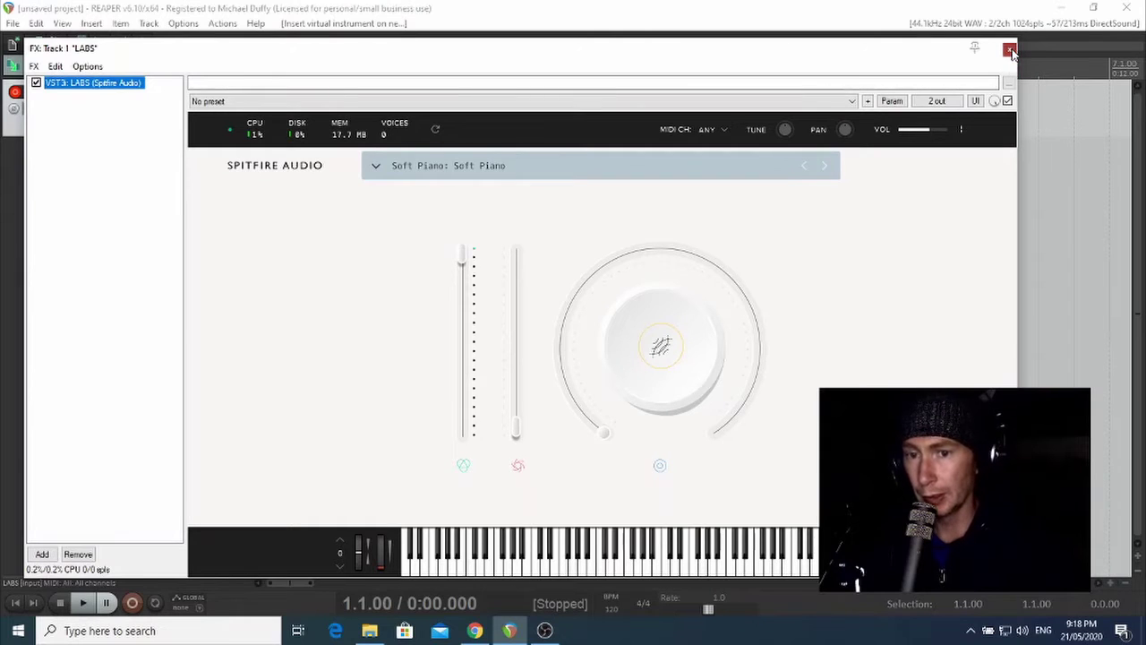
pyautogui.click(1010, 51)
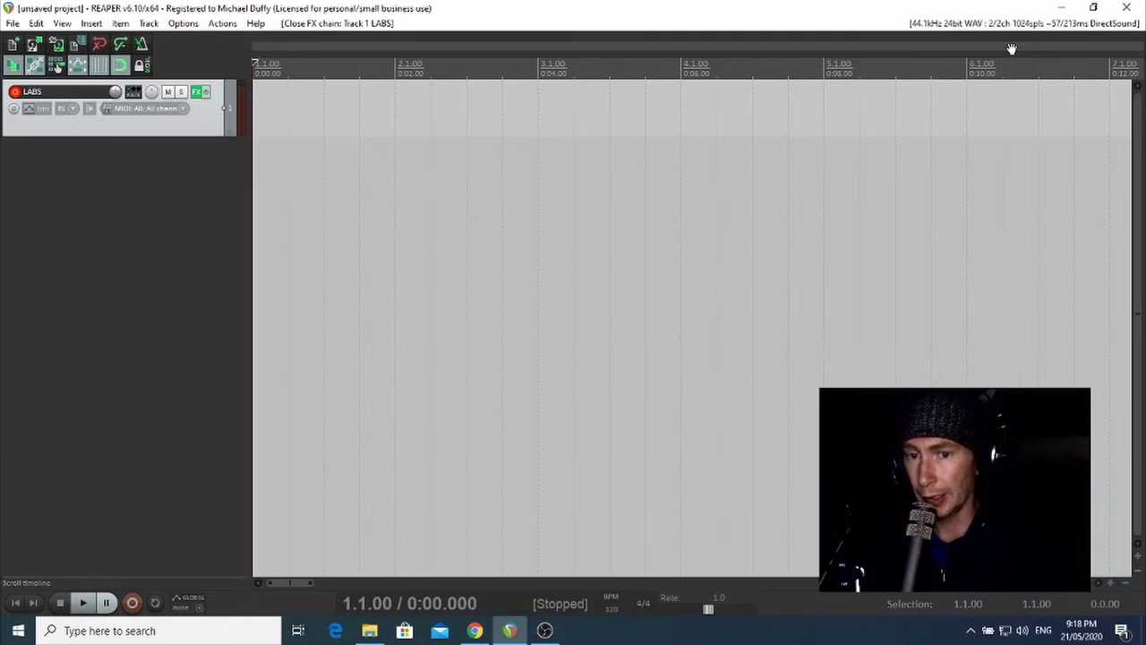
# Step: Bring up the View menu from the menu bar
pyautogui.click(36, 24)
pyautogui.moveTo(52, 27)
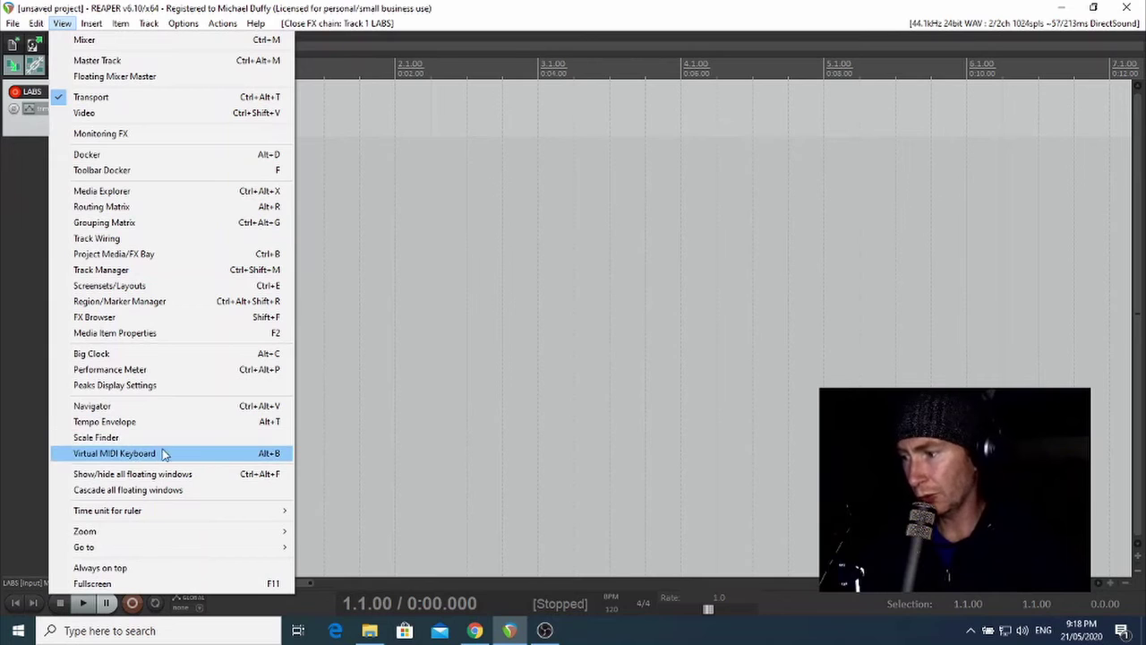
# Step: Show the Virtual MIDI Keyboard and position its window just below the LABS track
pyautogui.click(134, 456)
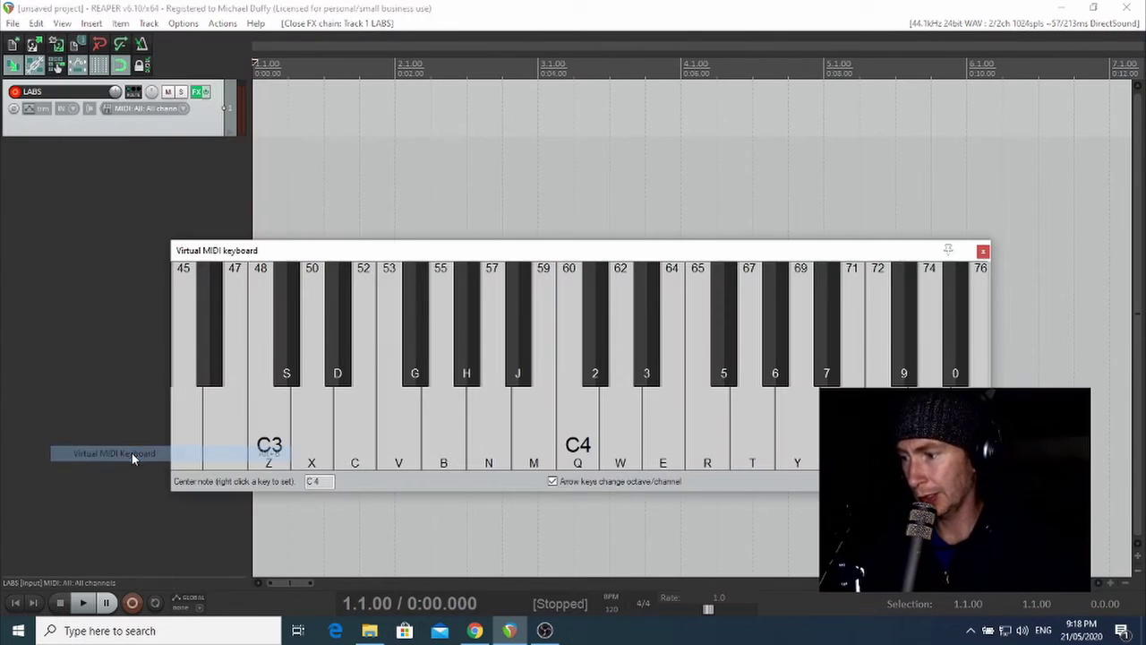
pyautogui.moveTo(626, 248); pyautogui.dragTo(563, 174)
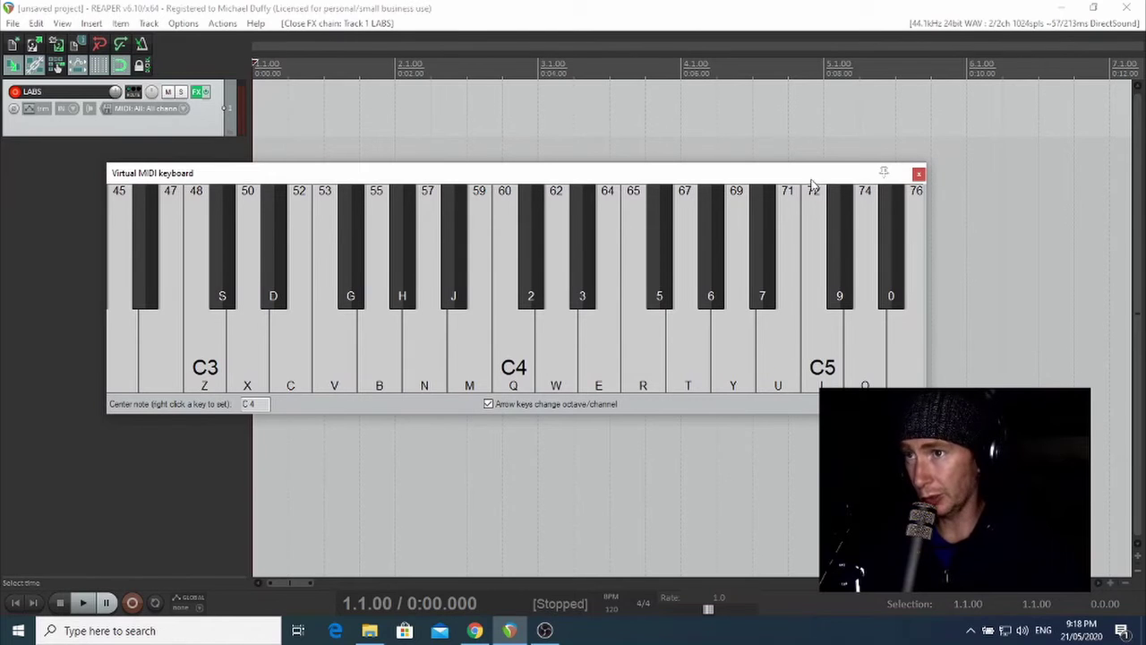
pyautogui.moveTo(642, 173); pyautogui.dragTo(665, 104)
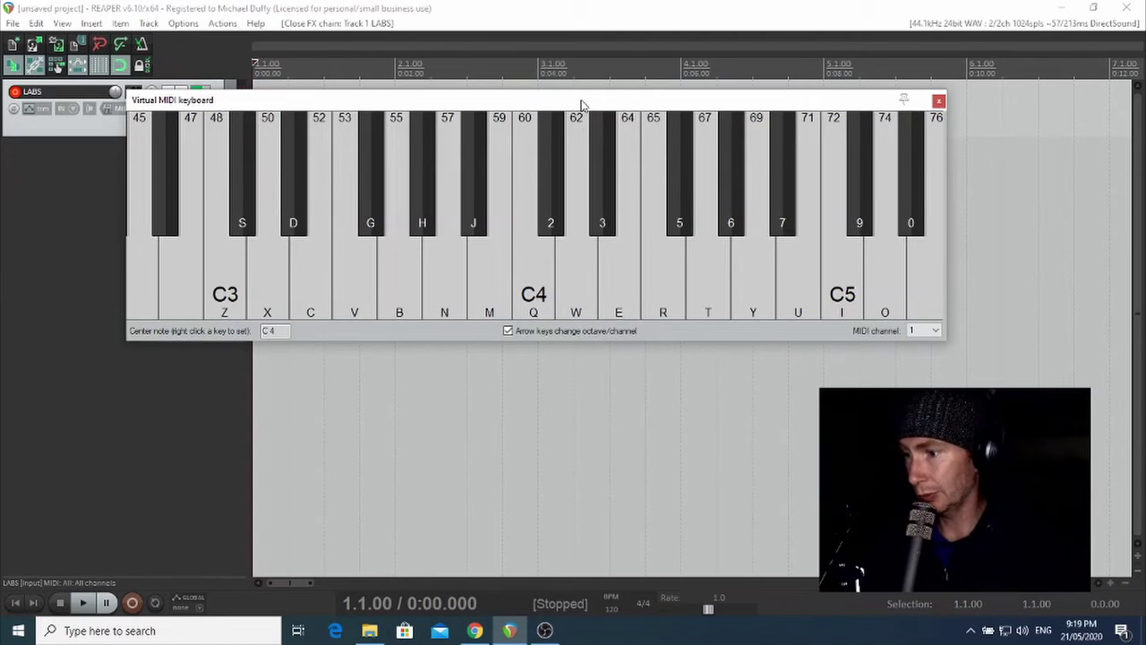
pyautogui.moveTo(581, 105); pyautogui.dragTo(588, 204)
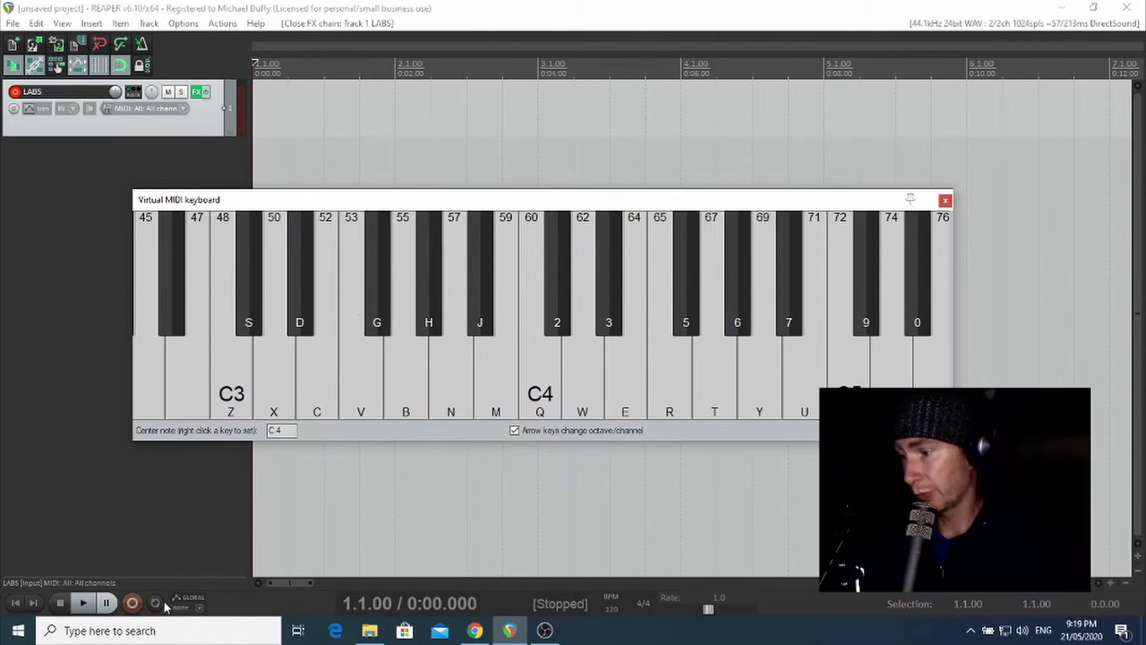
# Step: Start recording on the LABS track and play the opening chords on the virtual keyboard
pyautogui.click(132, 602)
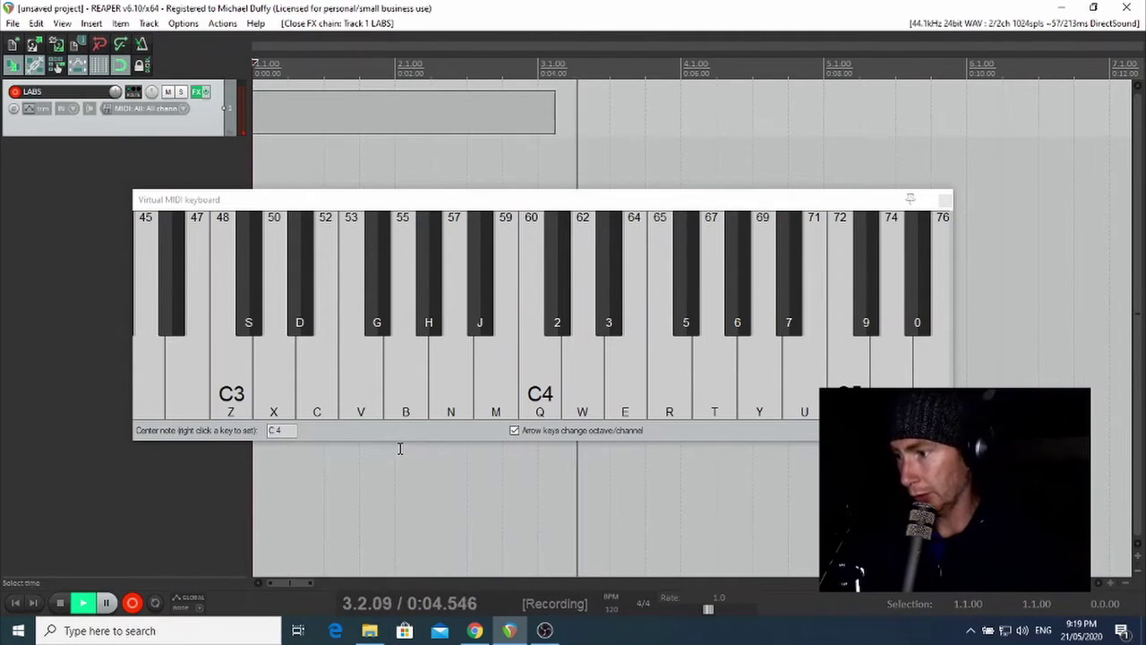
pyautogui.click(527, 203)
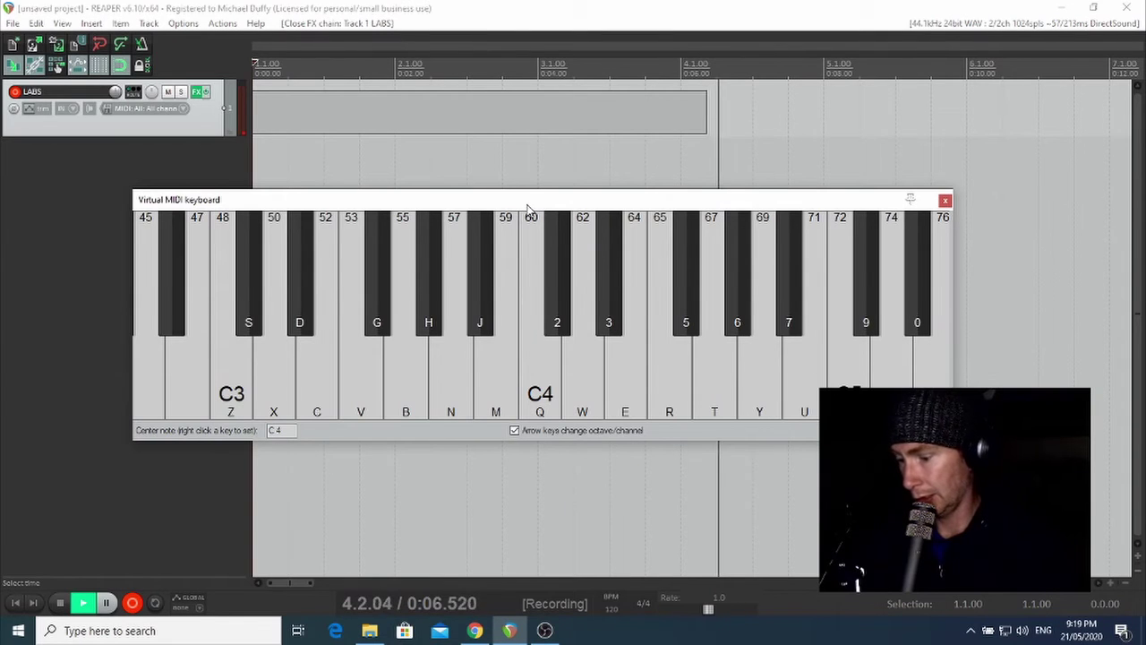
pyautogui.press('z')
pyautogui.press('c')
pyautogui.press('b')
pyautogui.press('n')
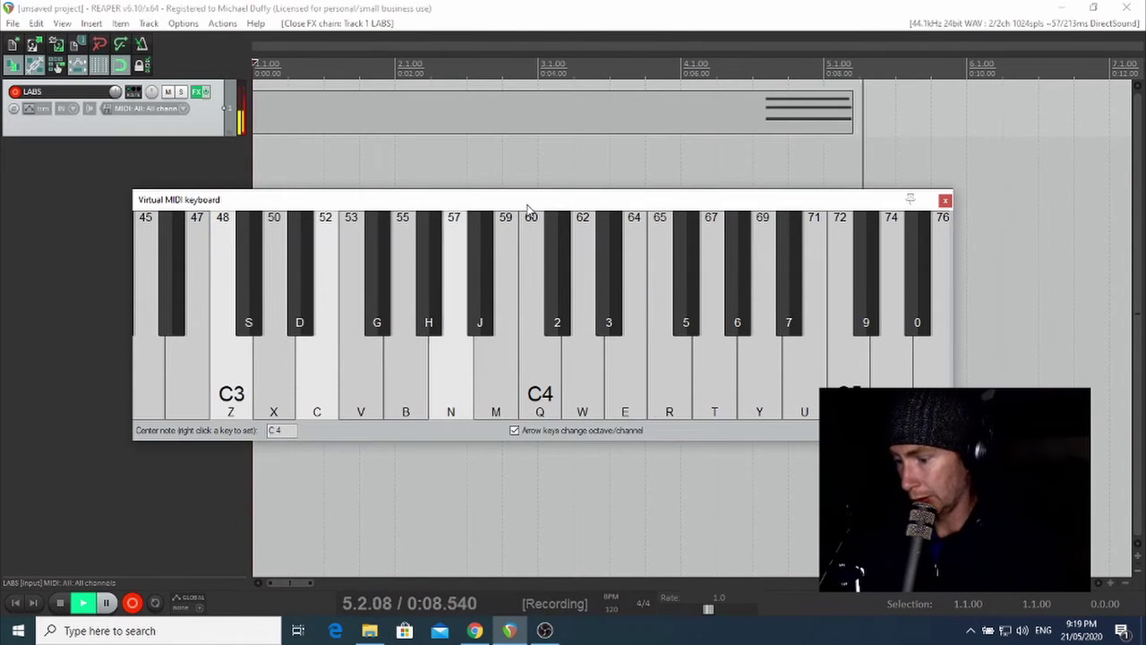
pyautogui.press('z')
pyautogui.press('b')
pyautogui.press('z')
pyautogui.press('m')
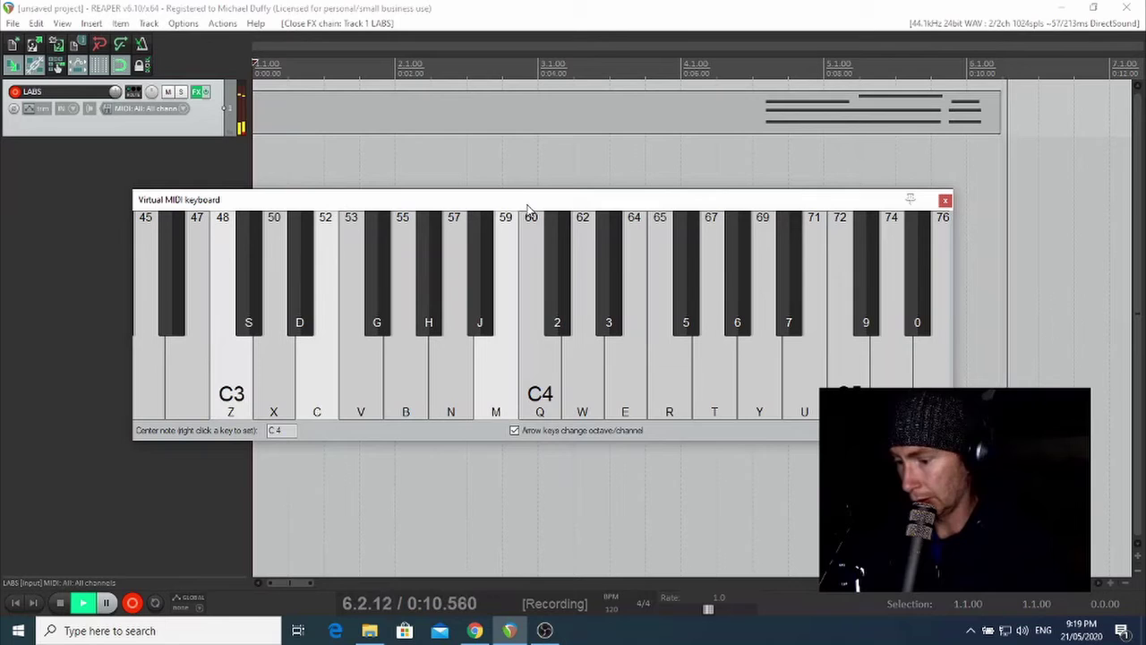
# Step: Play the remaining chords, stop recording, and centre the save-or-delete prompt
pyautogui.press('z')
pyautogui.press('b')
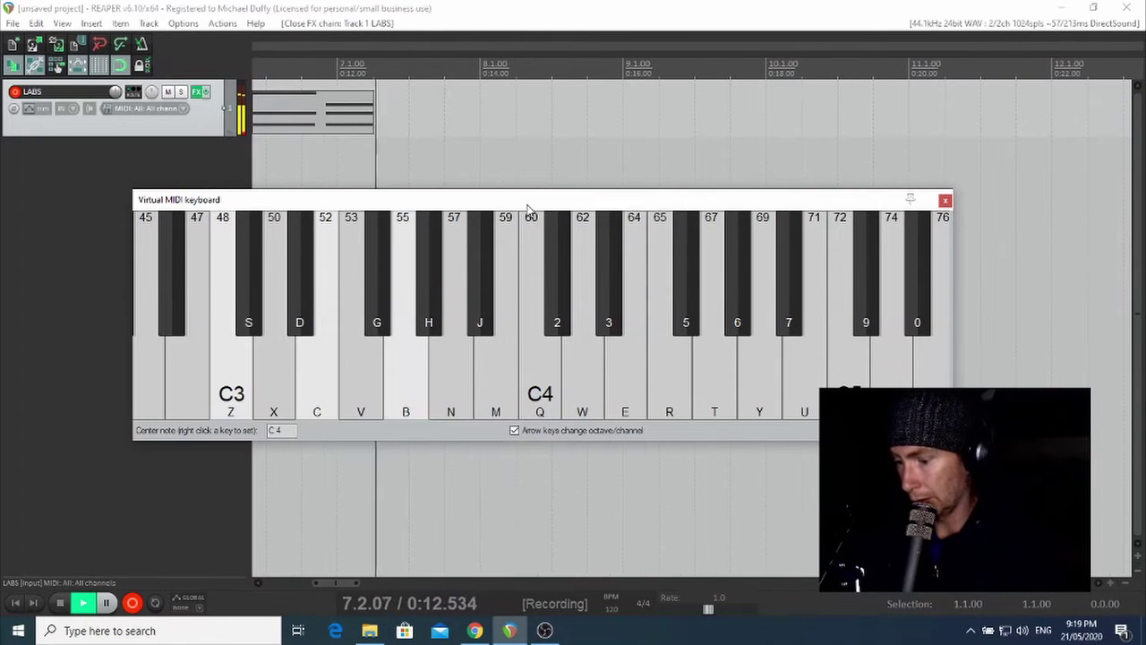
pyautogui.press('b')
pyautogui.press('z')
pyautogui.press('n')
pyautogui.press('z')
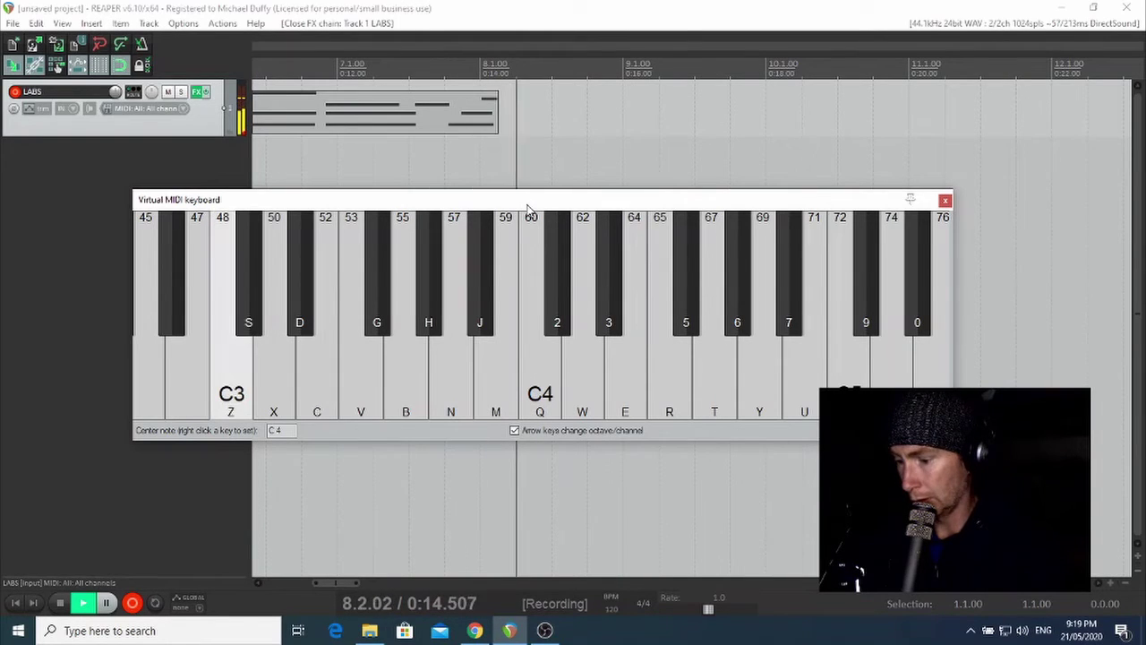
pyautogui.press('c')
pyautogui.press('m')
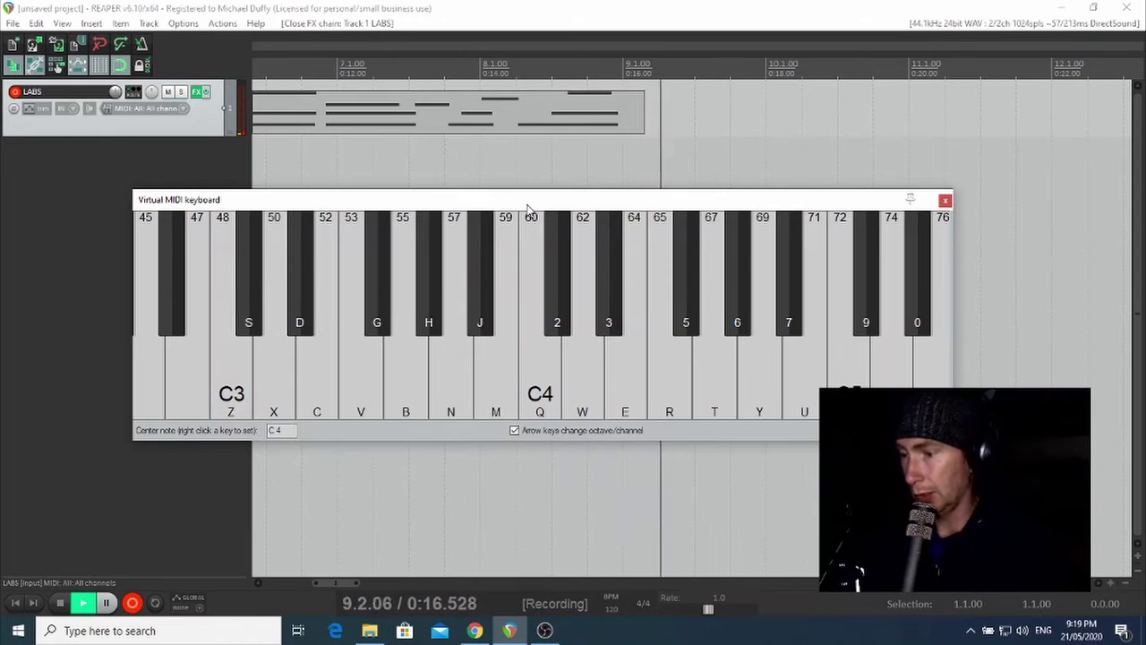
pyautogui.press('space')
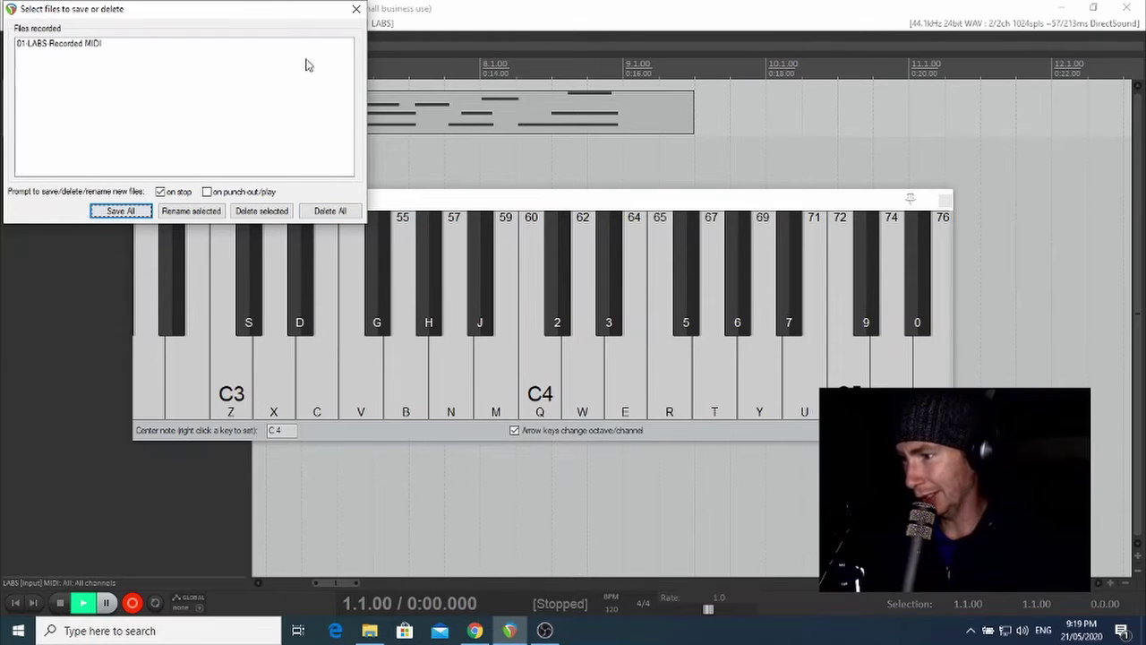
pyautogui.moveTo(289, 12); pyautogui.dragTo(673, 173)
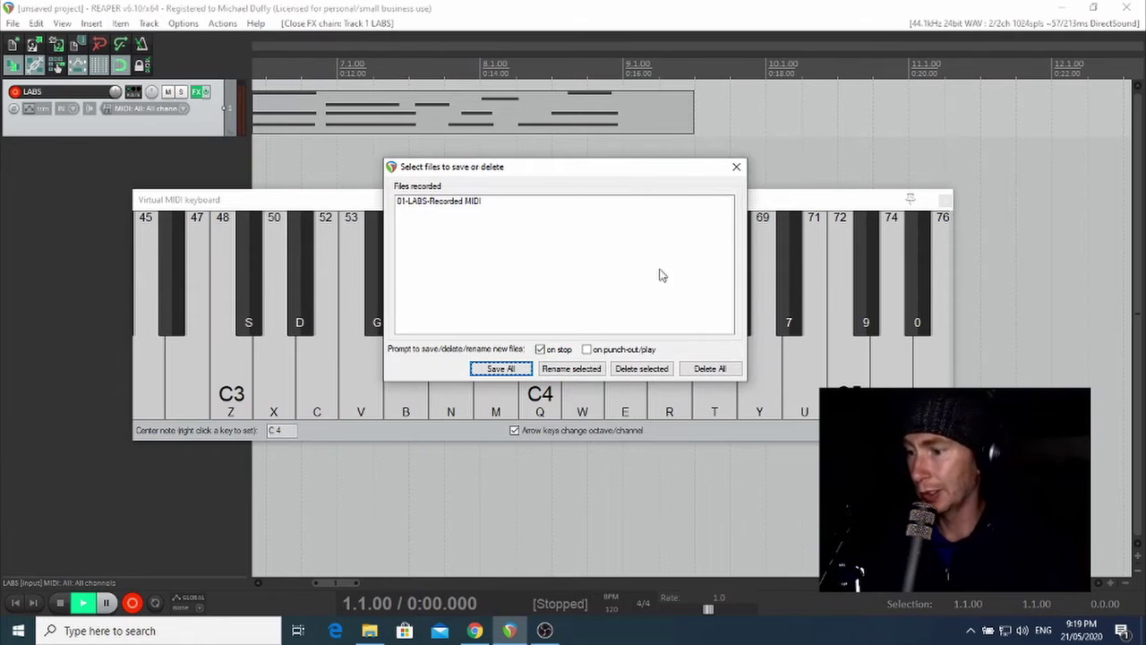
# Step: Keep the recorded MIDI take and make the LABS track taller to show its notes
pyautogui.click(504, 368)
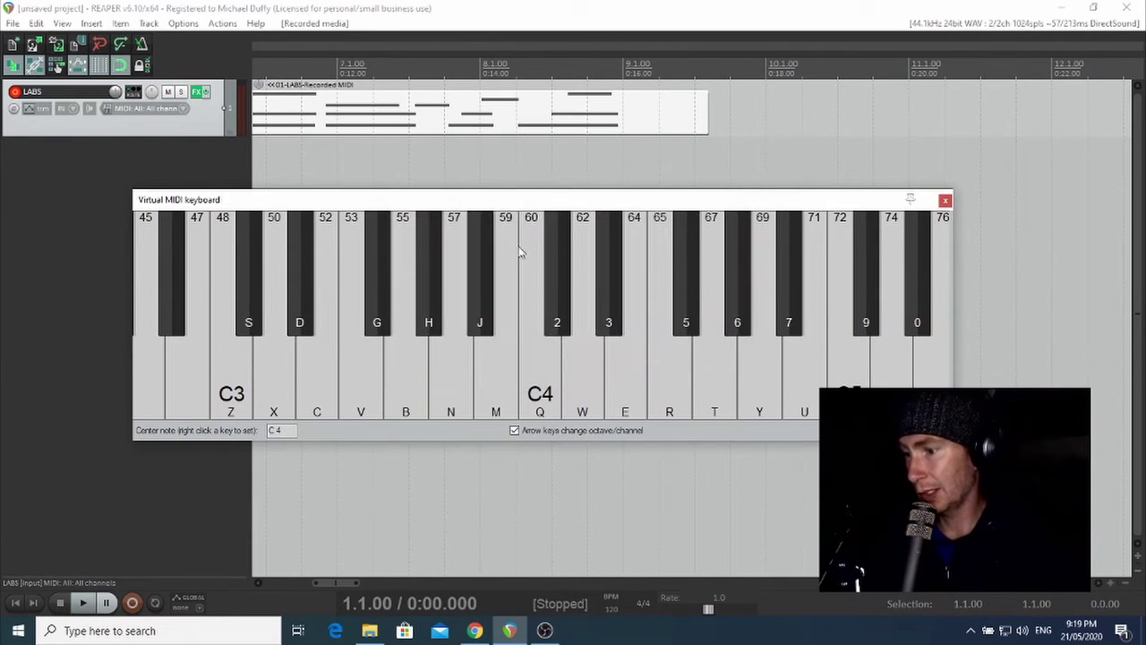
pyautogui.moveTo(519, 201); pyautogui.dragTo(566, 324)
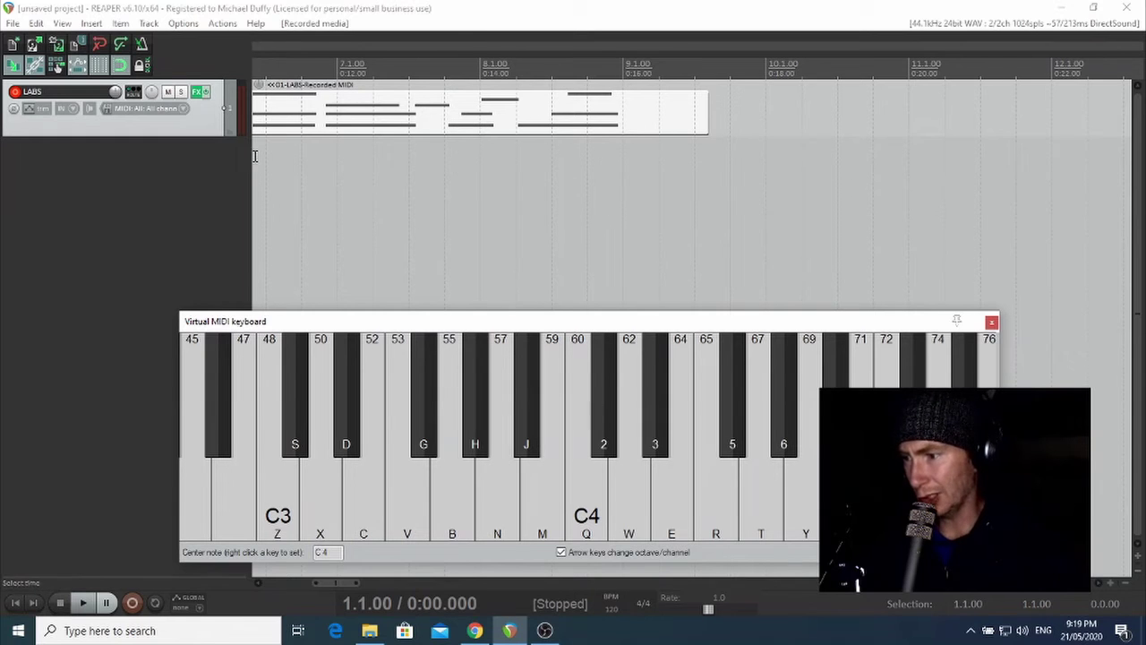
pyautogui.moveTo(200, 134); pyautogui.dragTo(205, 220)
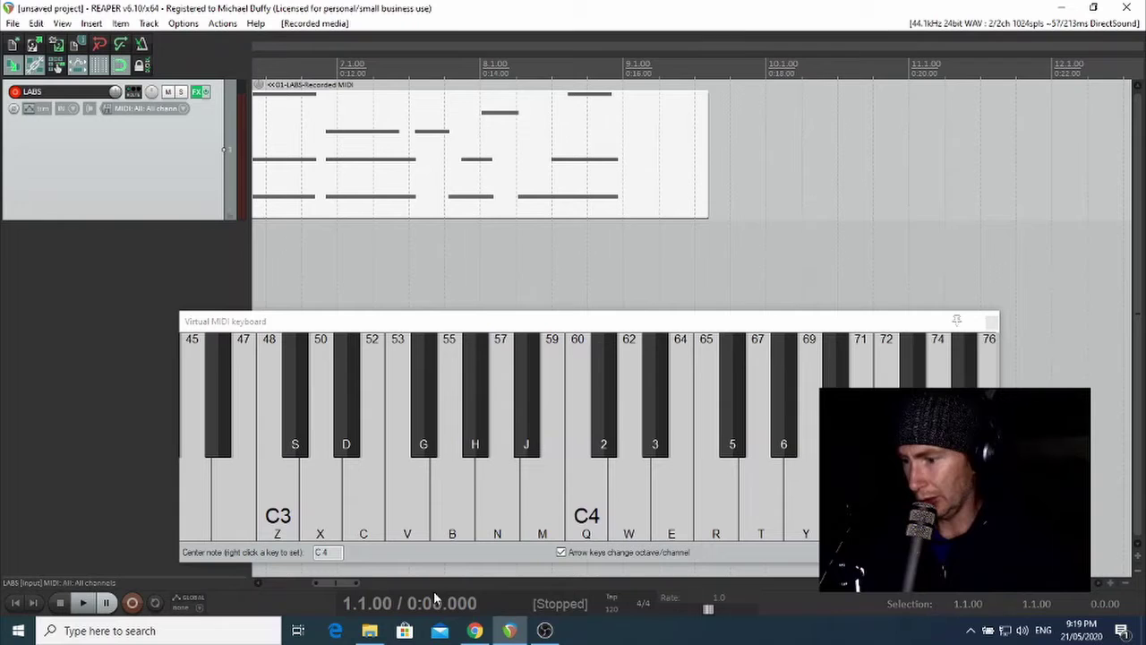
pyautogui.moveTo(350, 583); pyautogui.dragTo(315, 589)
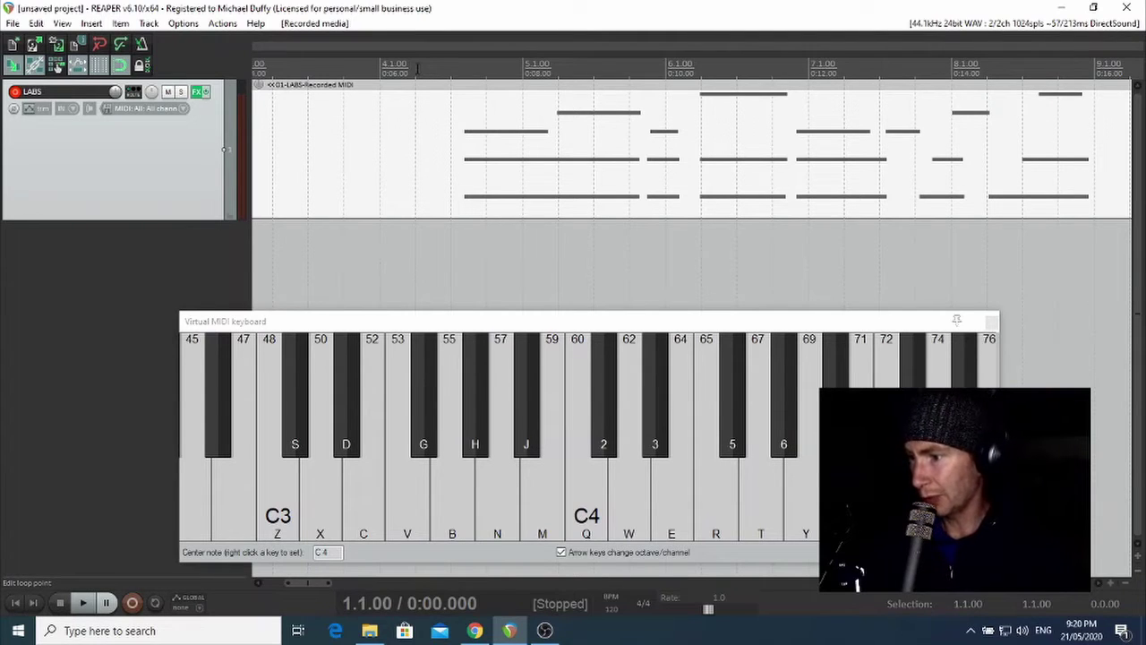
# Step: Play back the recorded chords starting near bar 4
pyautogui.click(417, 68)
pyautogui.press('space')
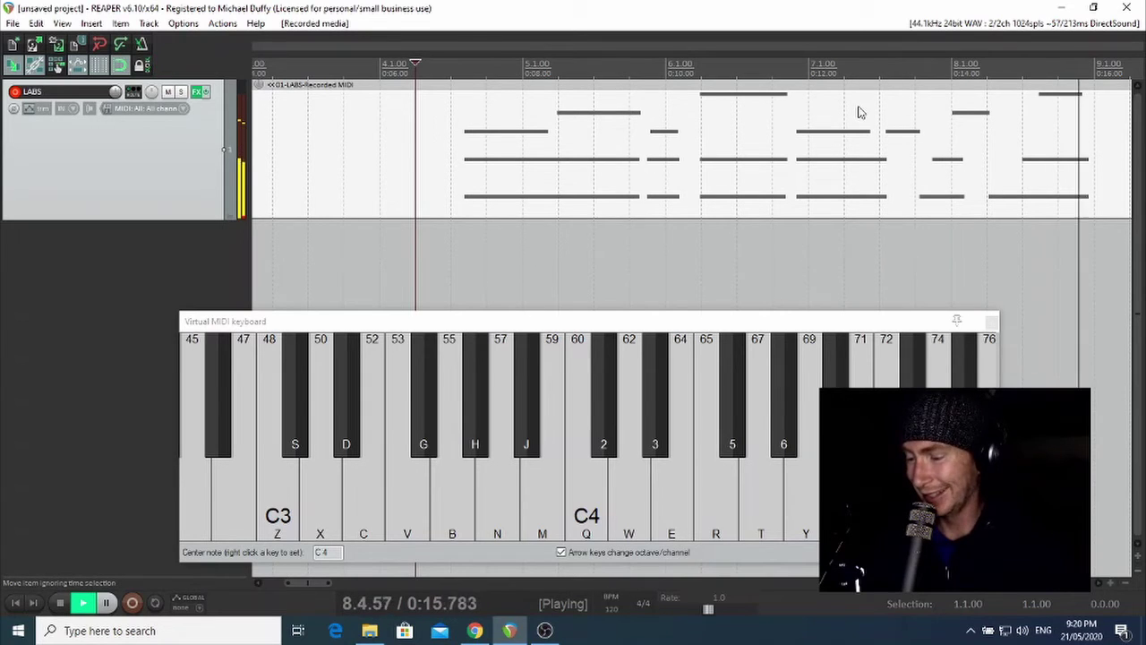
pyautogui.scroll(-3, 881, 114)
# Step: Stop the chord playback and zoom out on the arrange view
pyautogui.scroll(-1, 880, 108)
pyautogui.press('space')
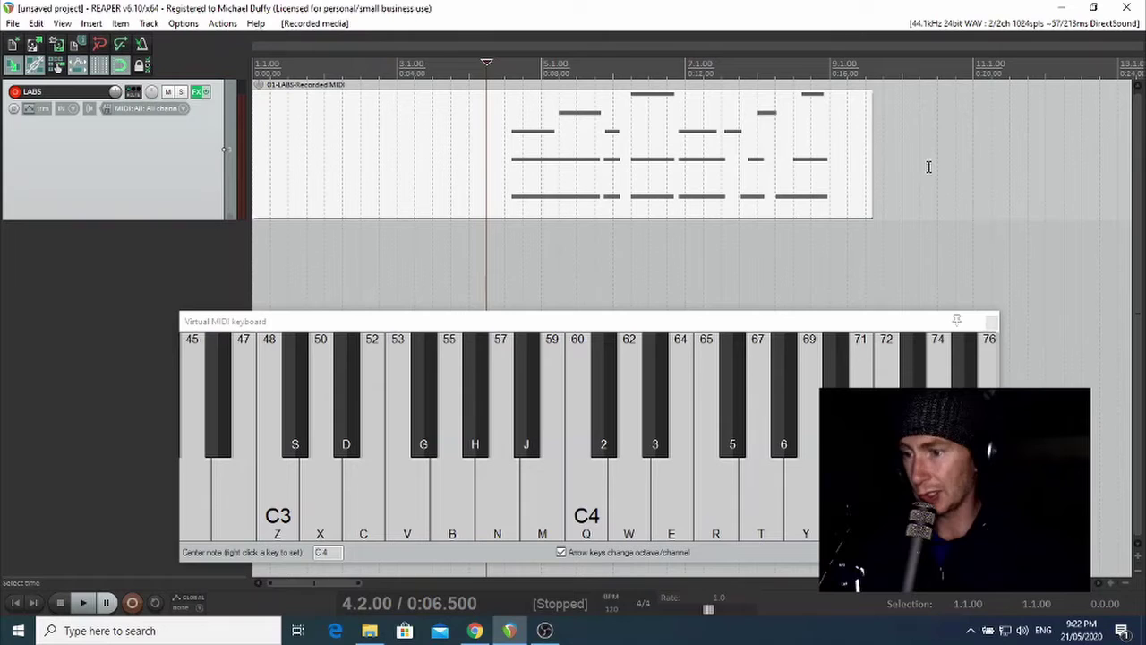
# Step: Delete the 01-LABS-Recorded MIDI item and close the virtual MIDI keyboard
pyautogui.moveTo(932, 168); pyautogui.dragTo(537, 146)
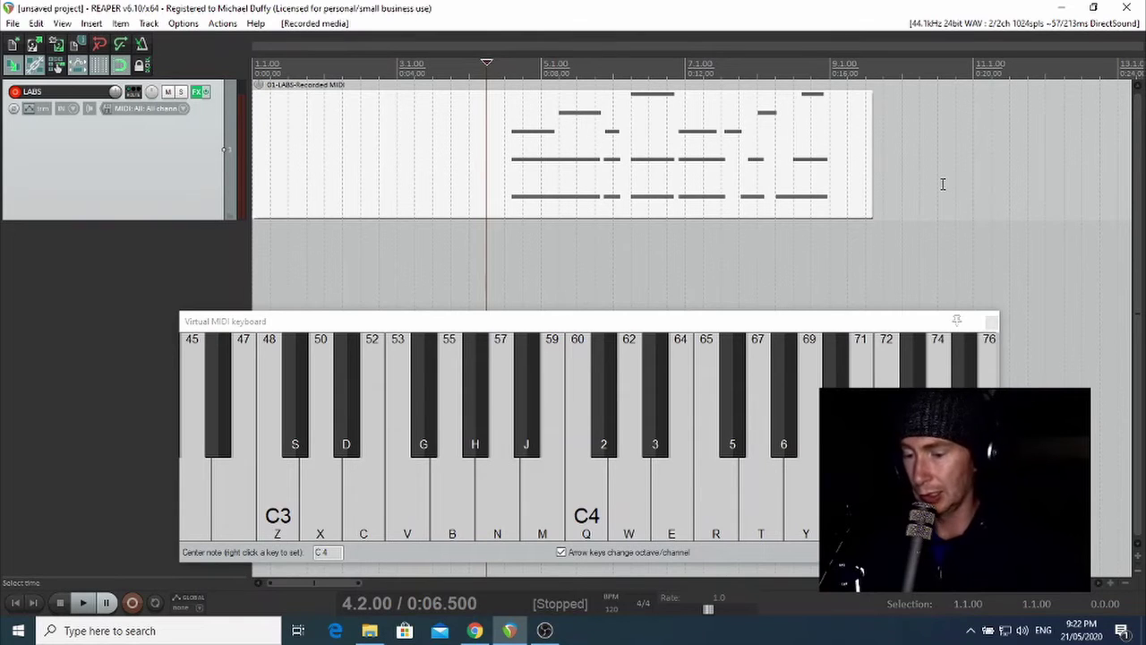
pyautogui.press('Delete')
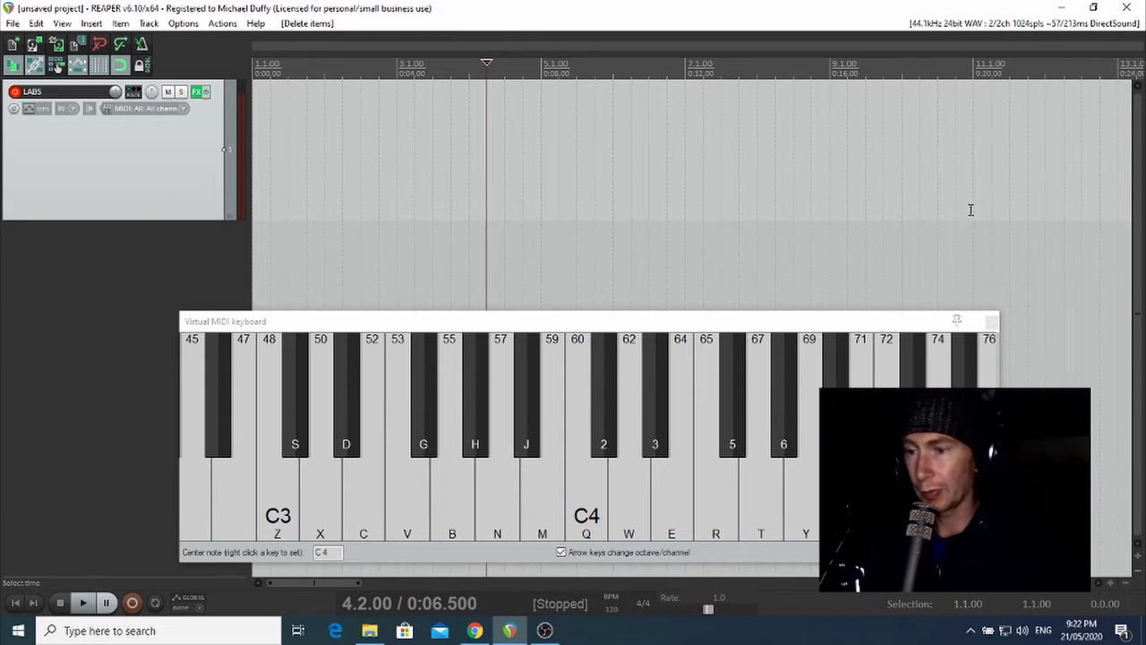
pyautogui.click(991, 320)
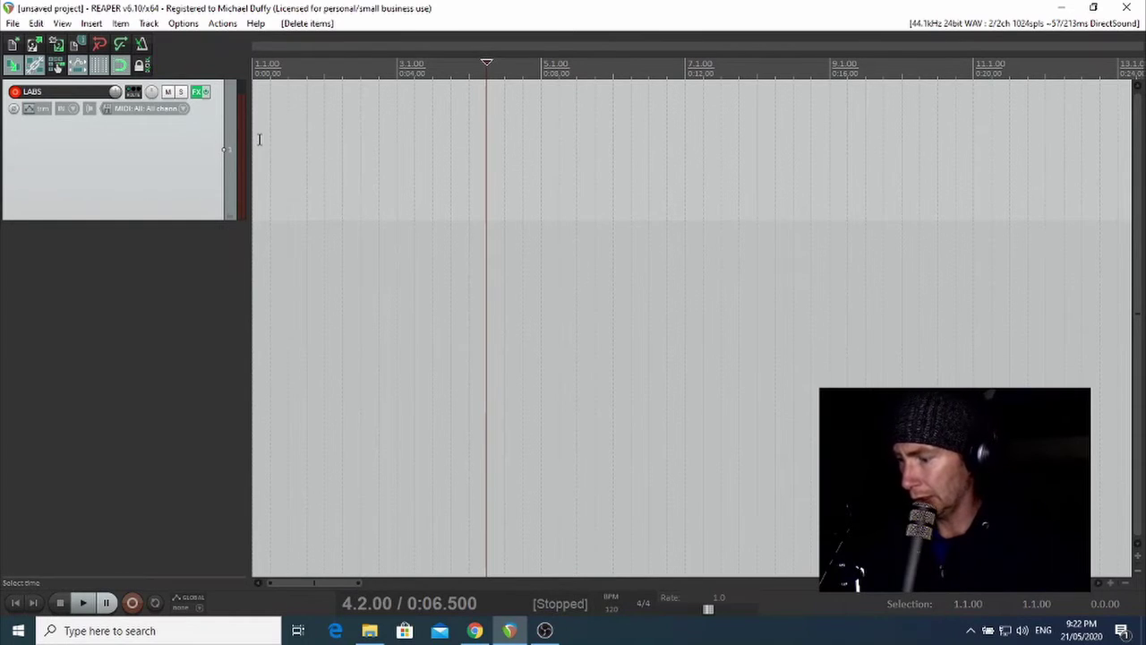
# Step: Replace a too-short drawn item with an empty MIDI item running from bar 1 to bar 5
pyautogui.moveTo(262, 139); pyautogui.dragTo(472, 151)
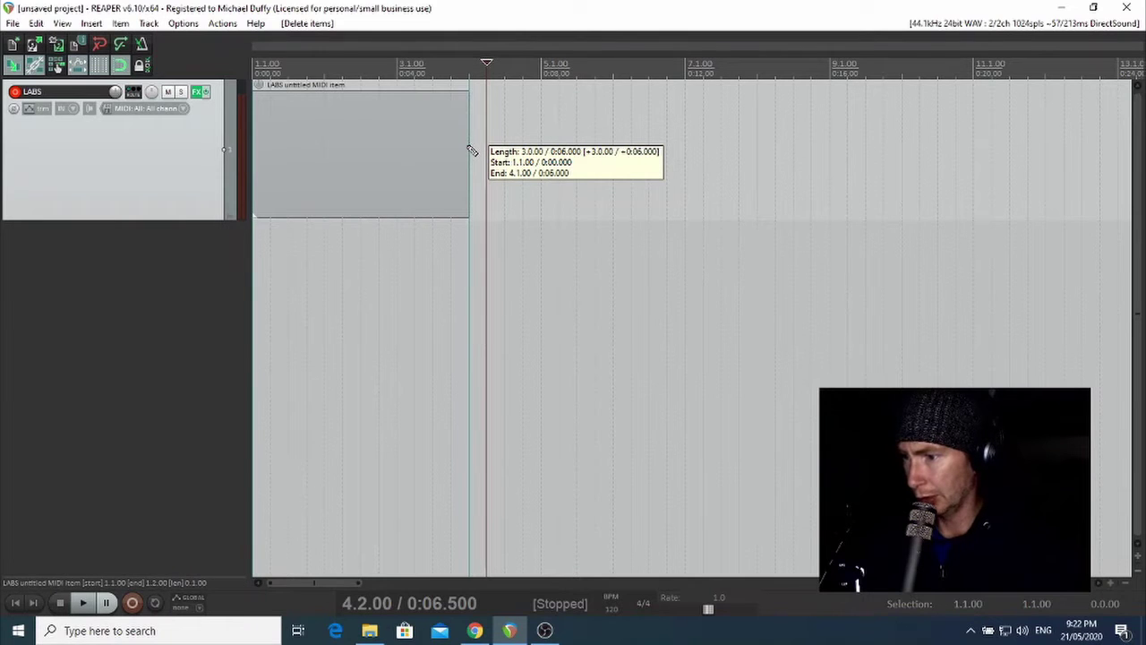
pyautogui.moveTo(472, 150); pyautogui.dragTo(469, 150)
pyautogui.scroll(2, 464, 103)
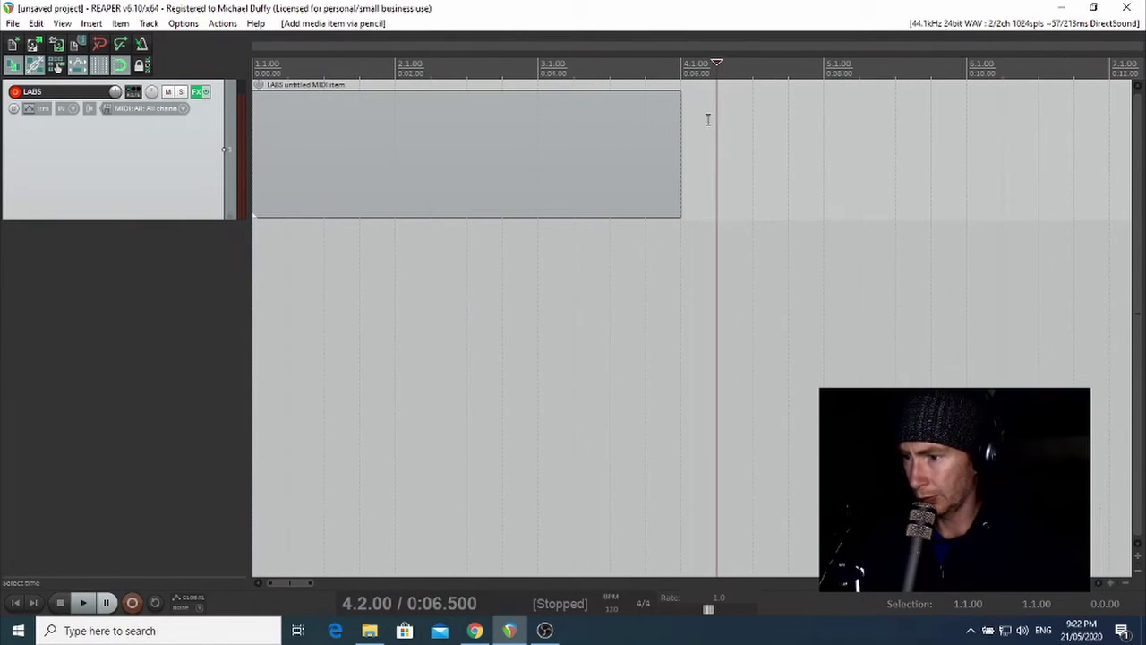
pyautogui.moveTo(695, 162); pyautogui.dragTo(598, 162)
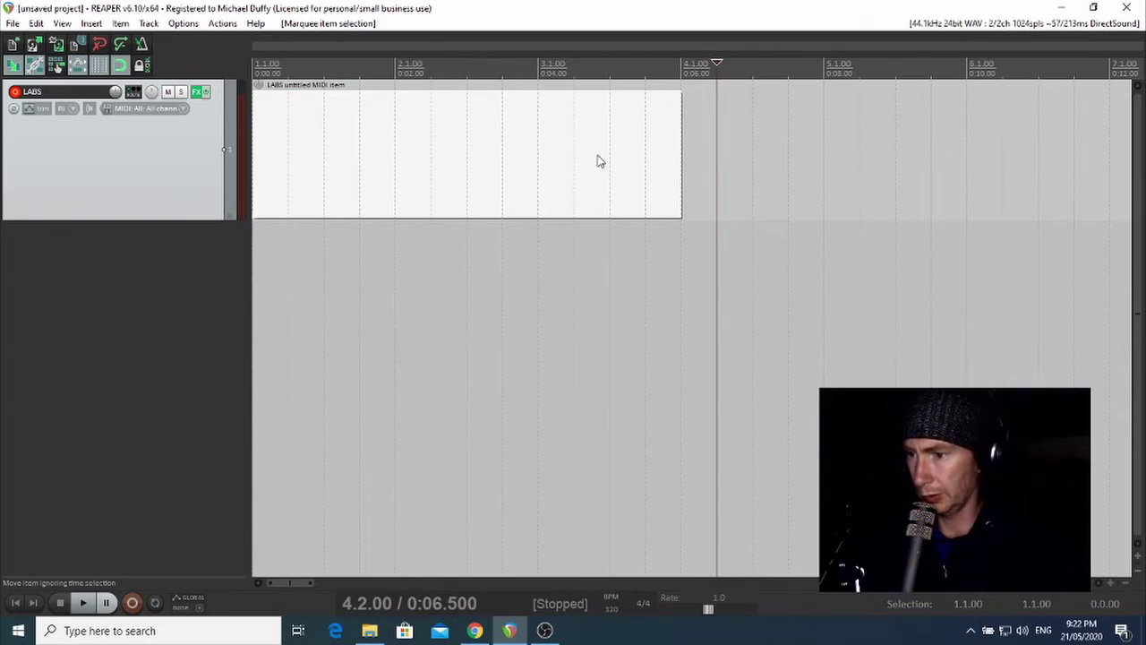
pyautogui.press('Delete')
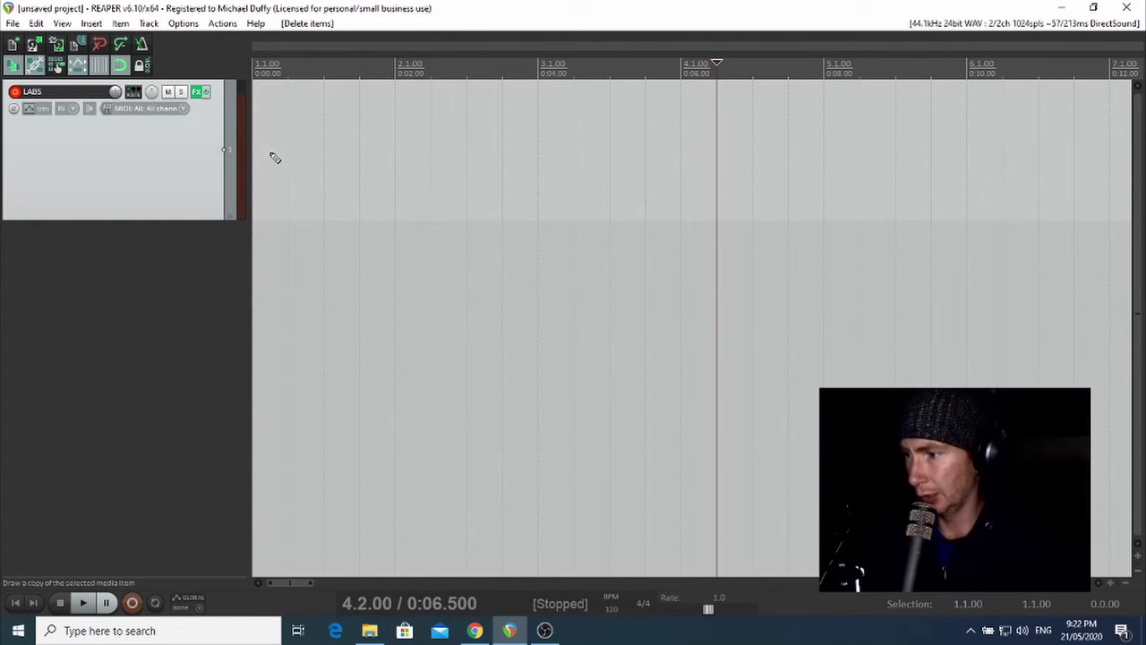
pyautogui.moveTo(274, 153)
pyautogui.mouseDown()
pyautogui.moveTo(824, 166)
pyautogui.moveTo(828, 154)
pyautogui.mouseUp()
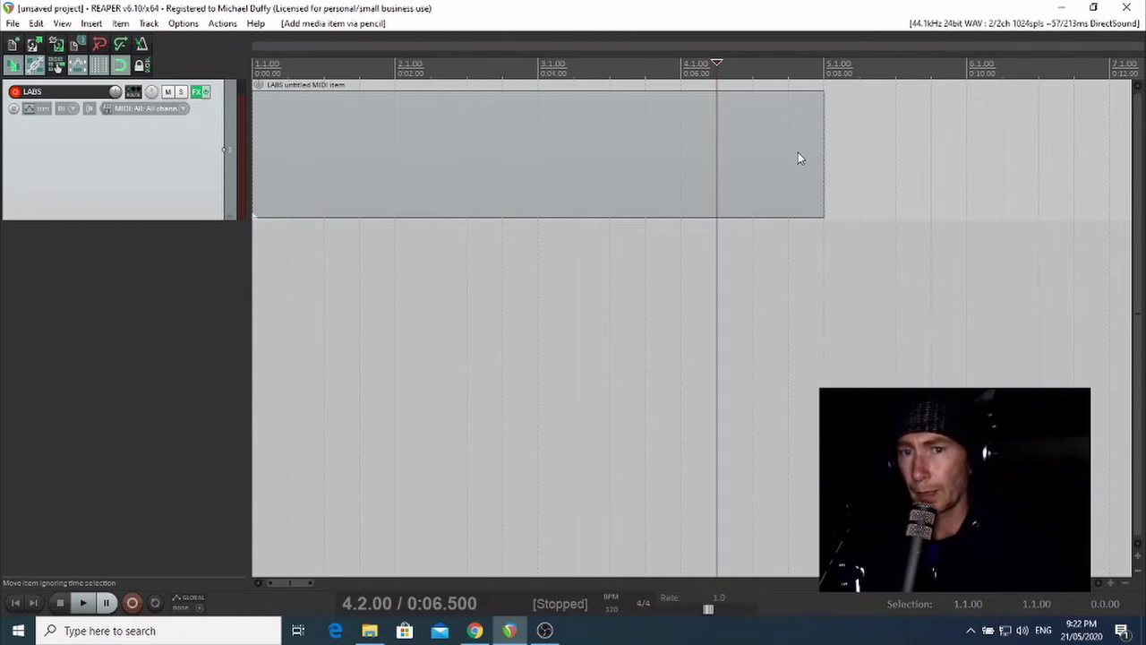
pyautogui.click(798, 154)
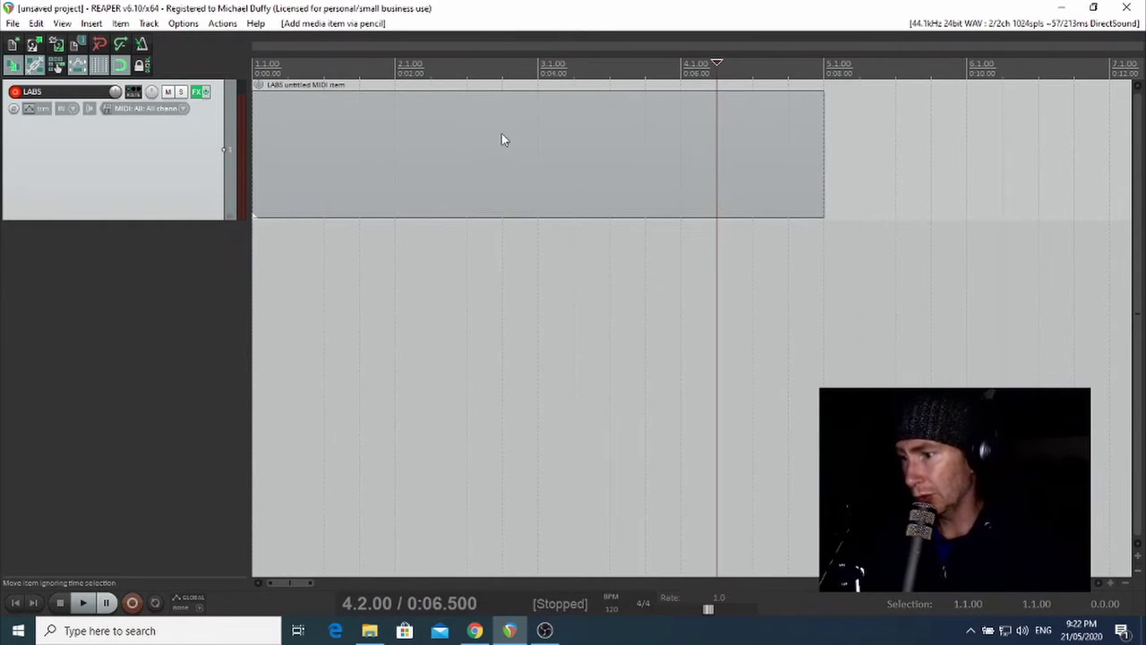
# Step: Open the LABS untitled MIDI item in the MIDI editor with Ctrl+Alt+E and raise the window
pyautogui.click(458, 163)
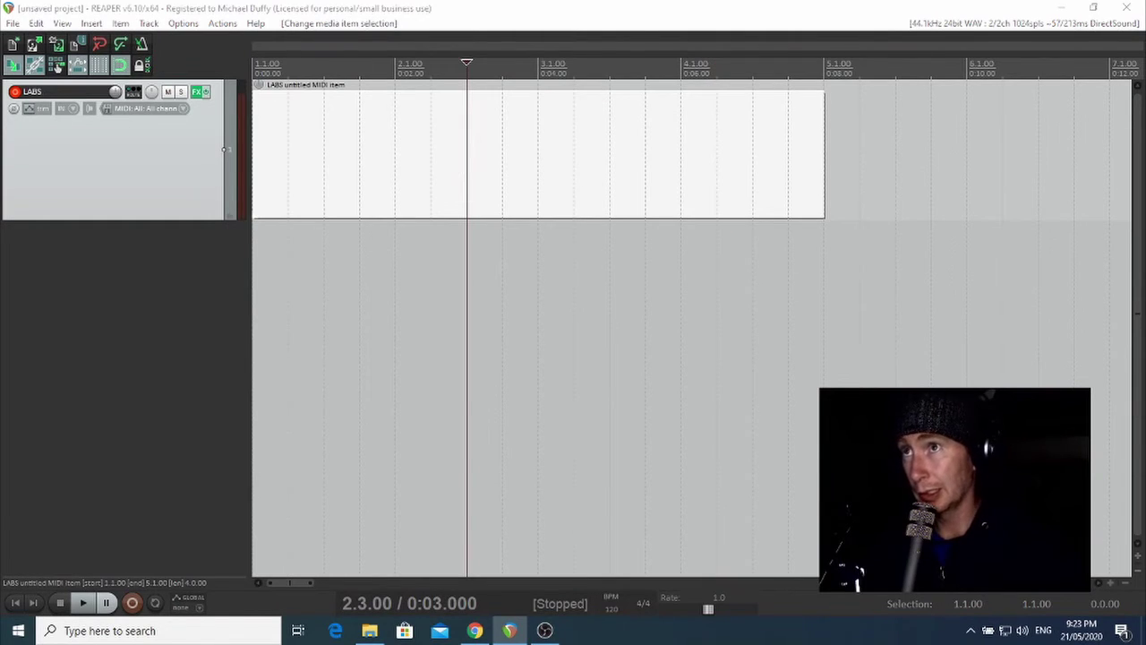
pyautogui.hotkey('ctrl', 'alt', 'e')
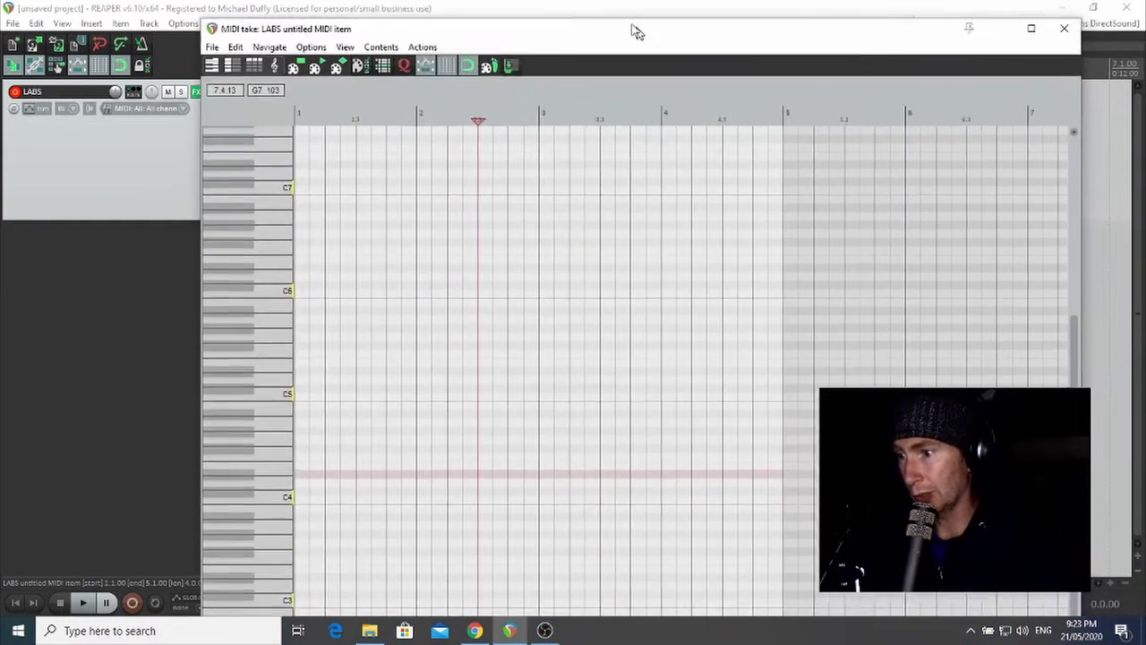
pyautogui.moveTo(632, 31); pyautogui.dragTo(613, 6)
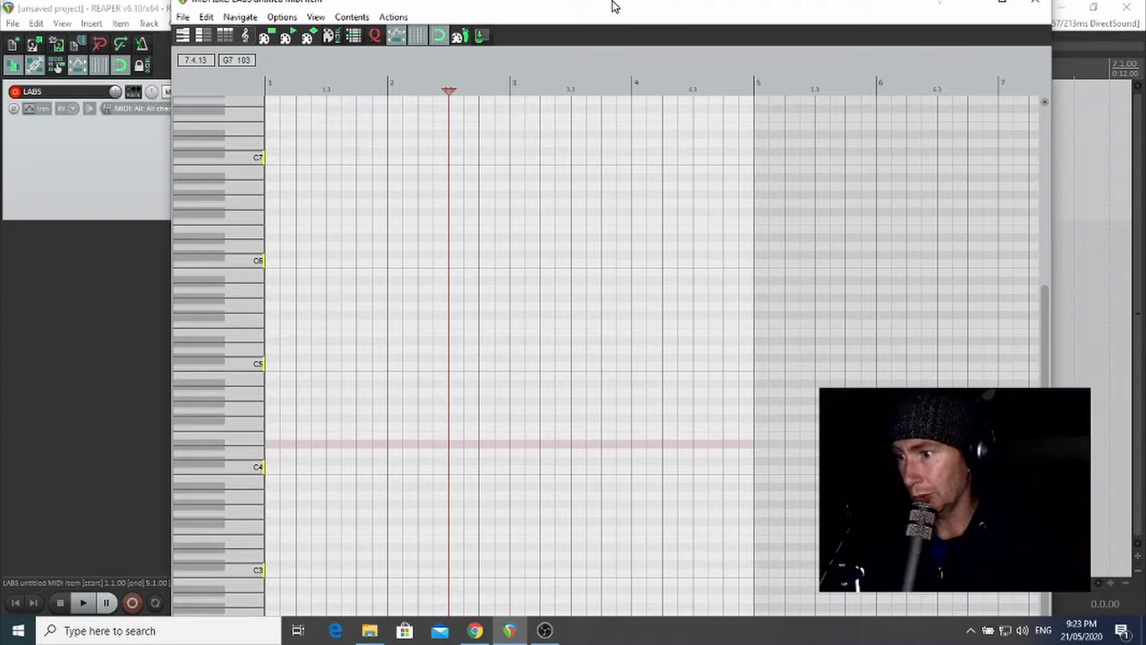
# Step: Maximize the MIDI editor, switch off key snap, and preview the F7 note
pyautogui.doubleClick(614, 5)
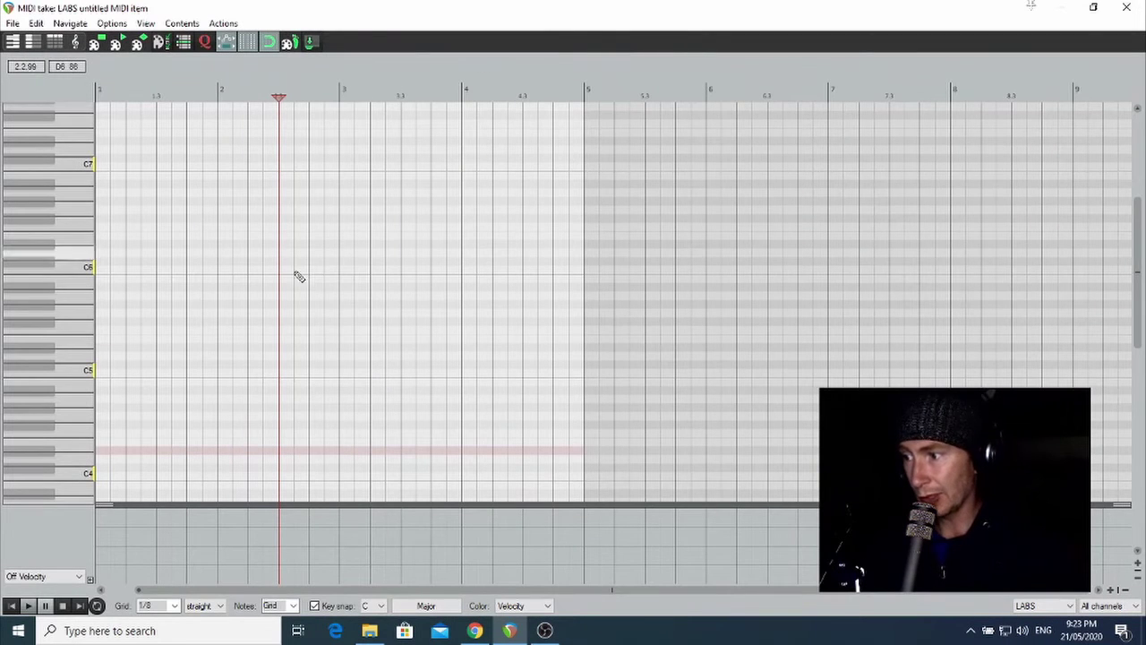
pyautogui.click(314, 607)
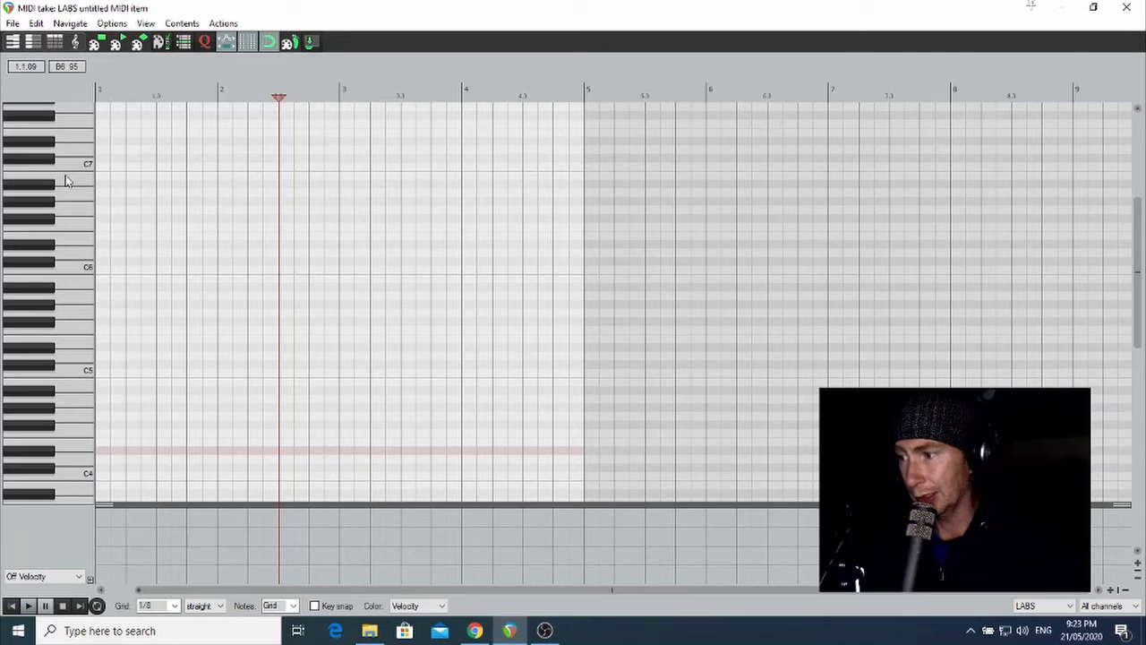
pyautogui.click(71, 126)
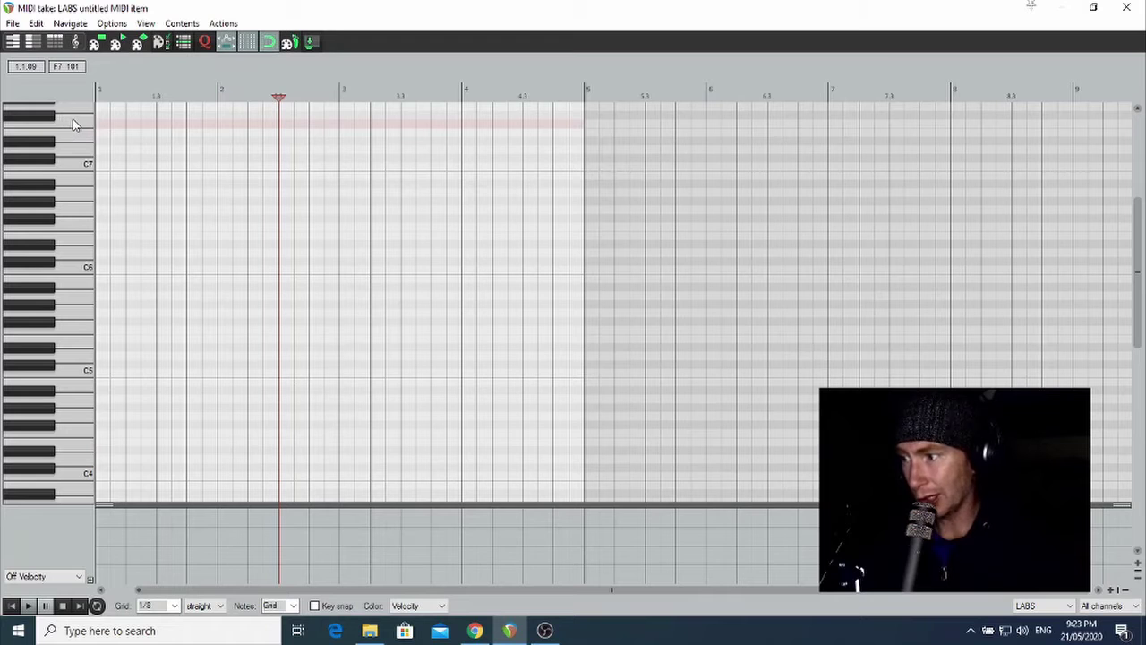
# Step: Audition the low notes around A0 and G#0 on the piano keys
pyautogui.scroll(-4, 66, 436)
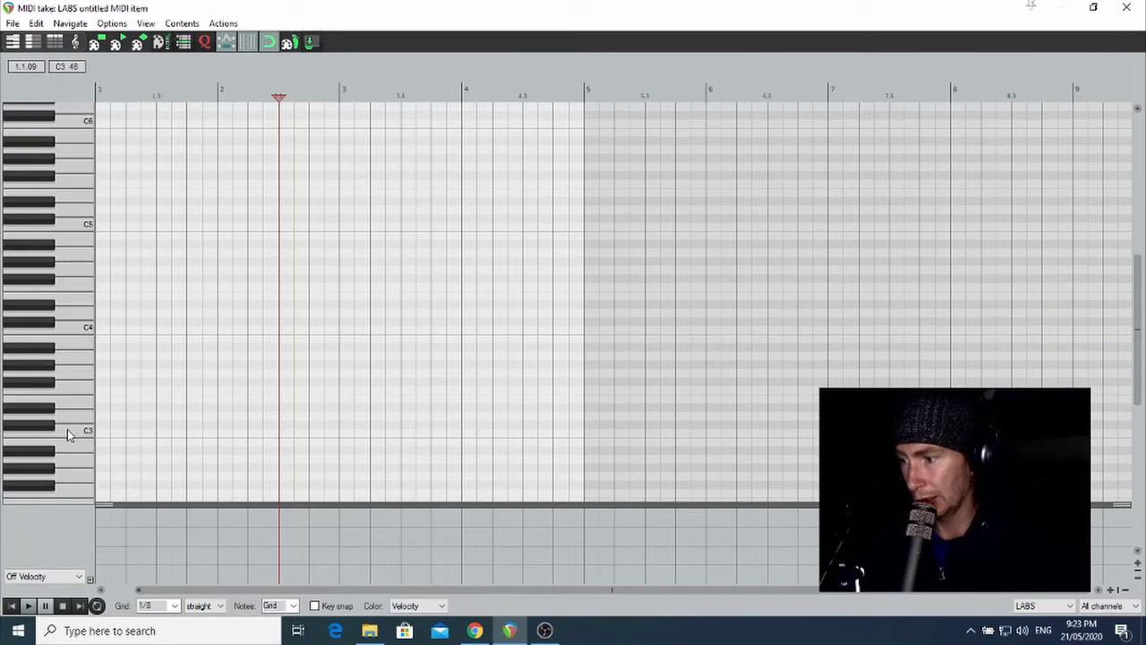
pyautogui.scroll(-8, 68, 428)
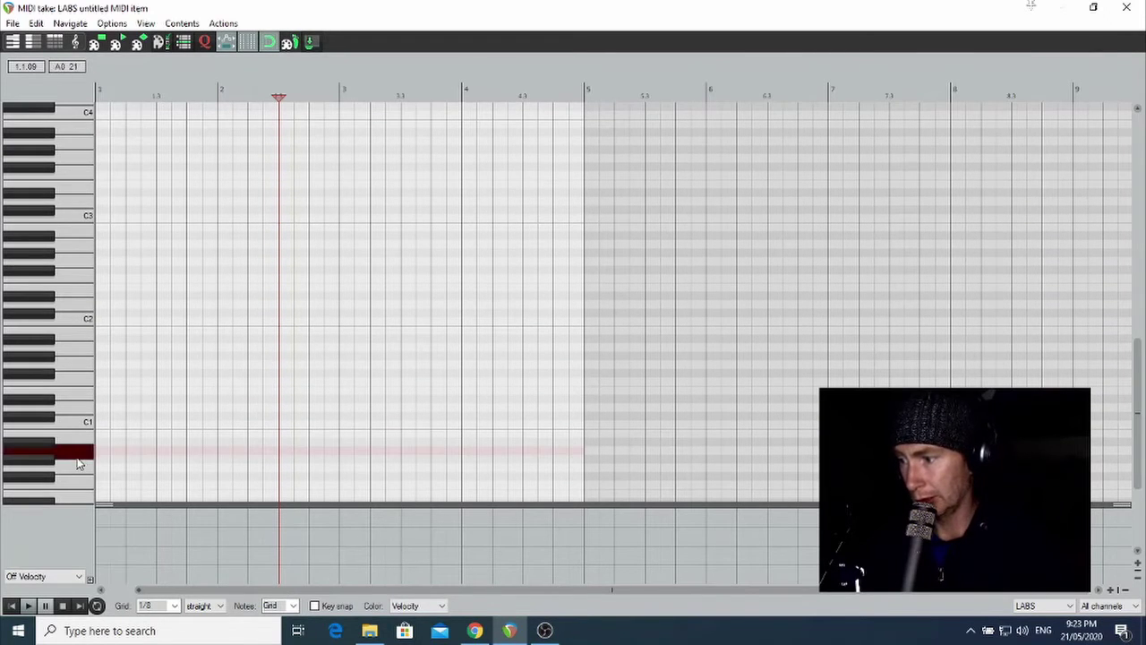
pyautogui.click(77, 423)
pyautogui.click(81, 452)
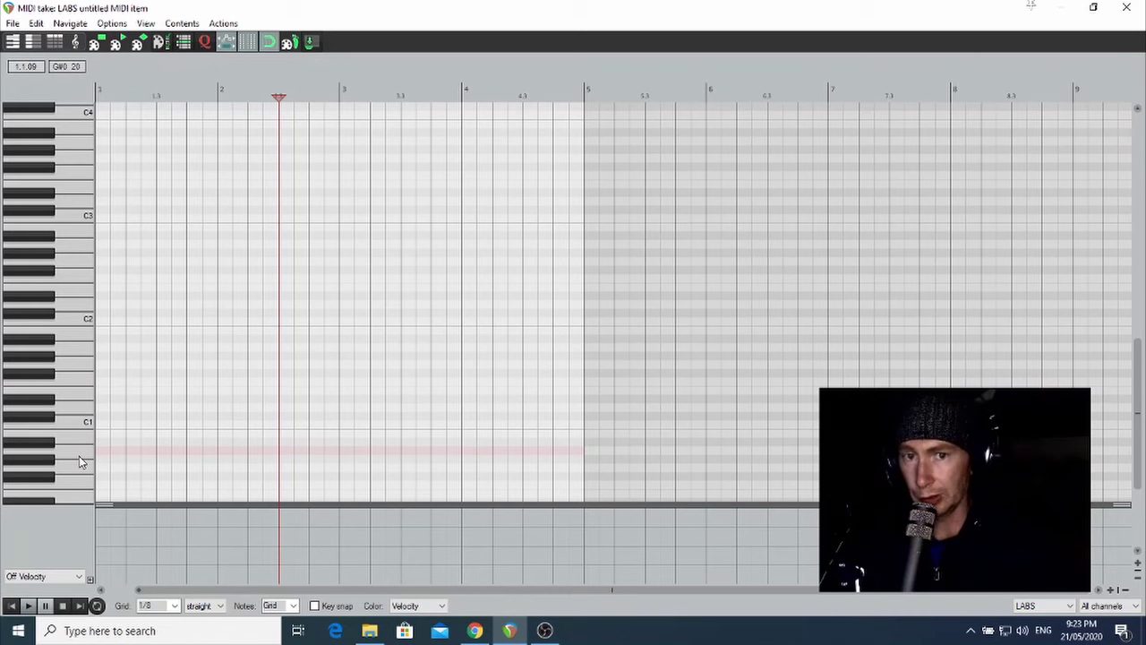
pyautogui.click(78, 456)
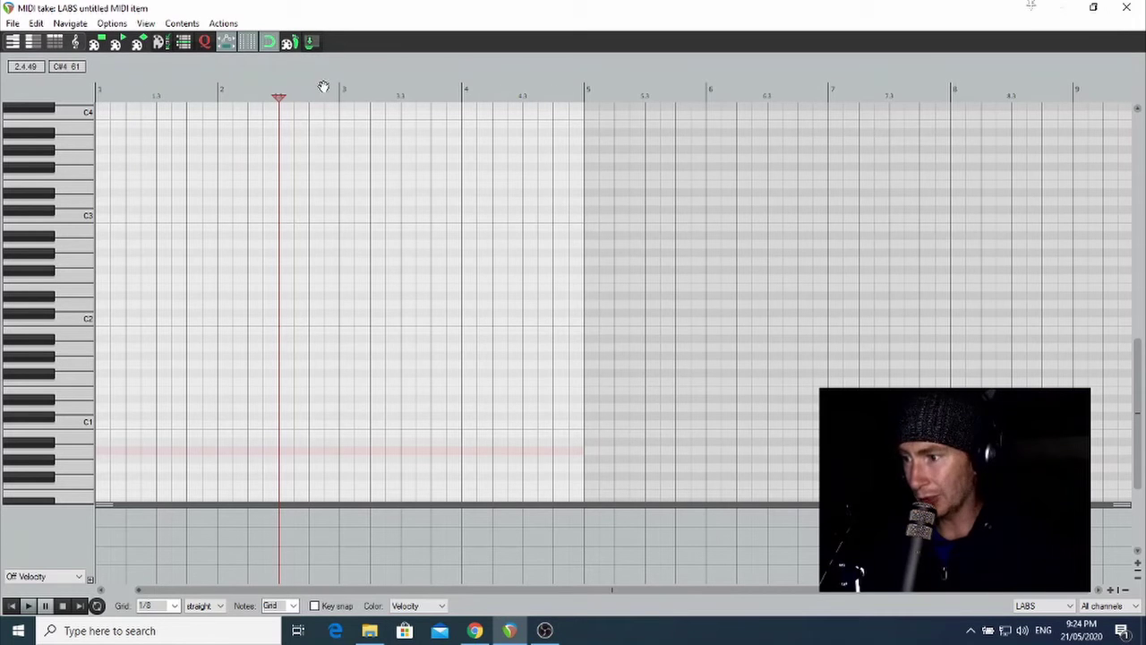
pyautogui.scroll(1, 382, 95)
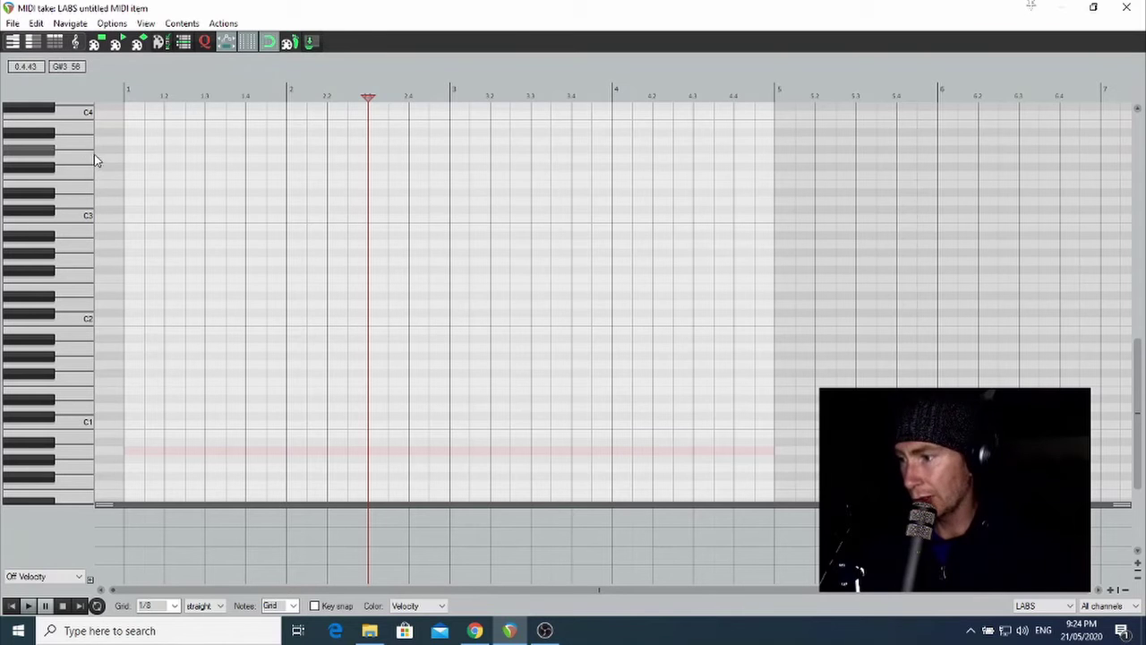
pyautogui.scroll(5, 69, 170)
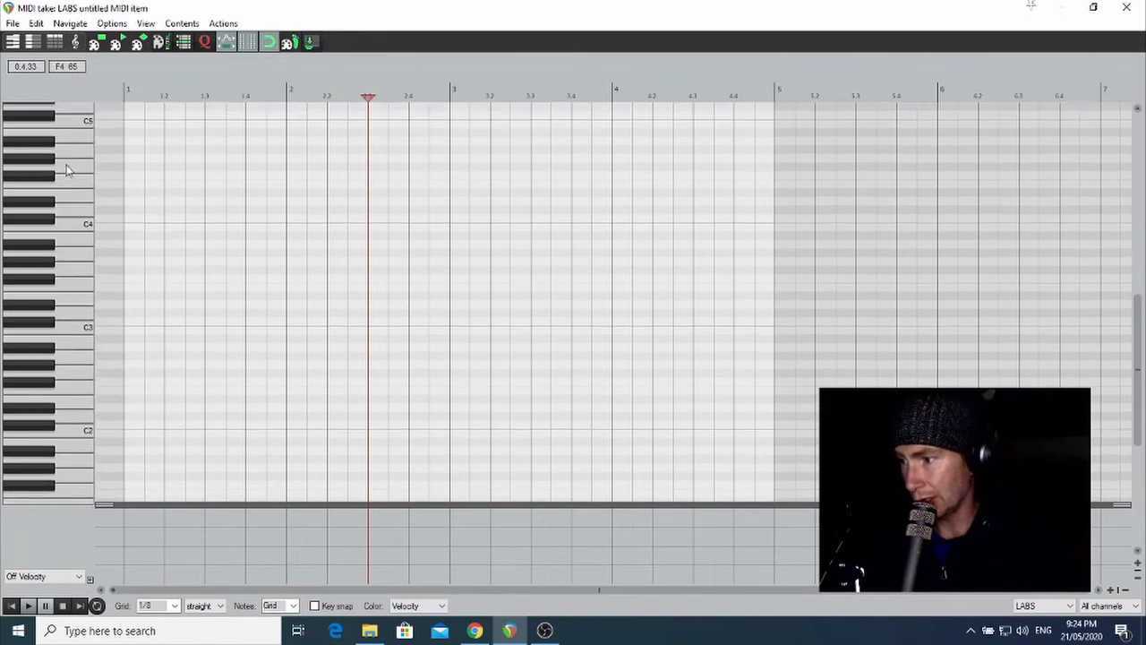
pyautogui.scroll(1, 69, 170)
# Step: Draw the first seven melody notes, from C5 at bar 1 to just before bar 3
pyautogui.click(143, 260)
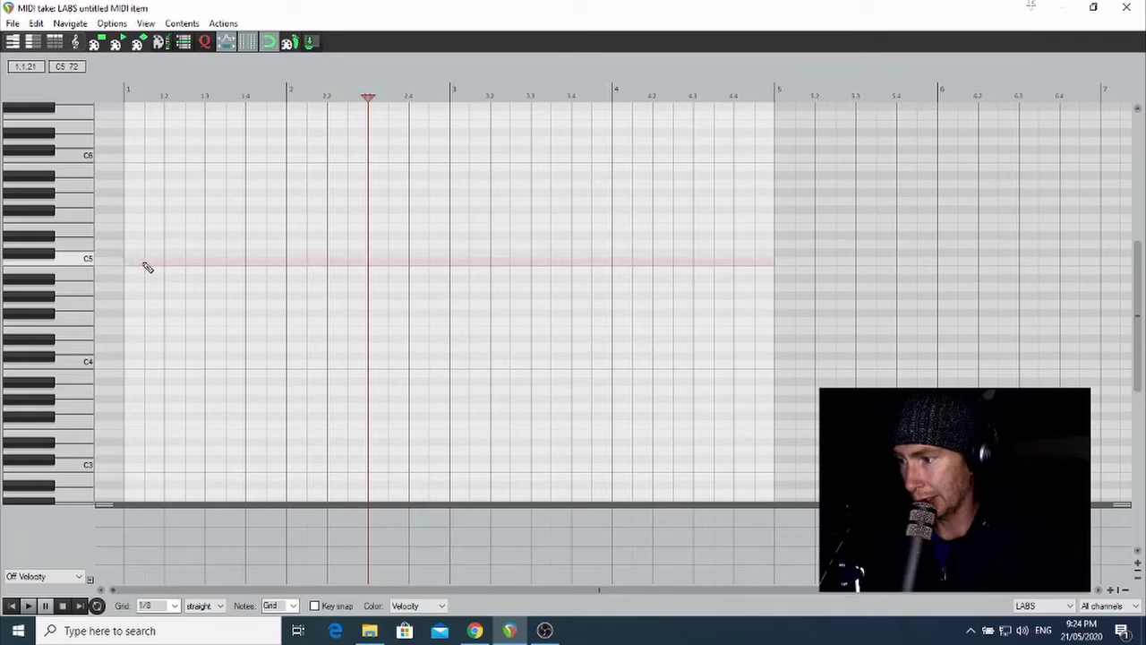
pyautogui.click(188, 226)
pyautogui.click(237, 201)
pyautogui.click(303, 252)
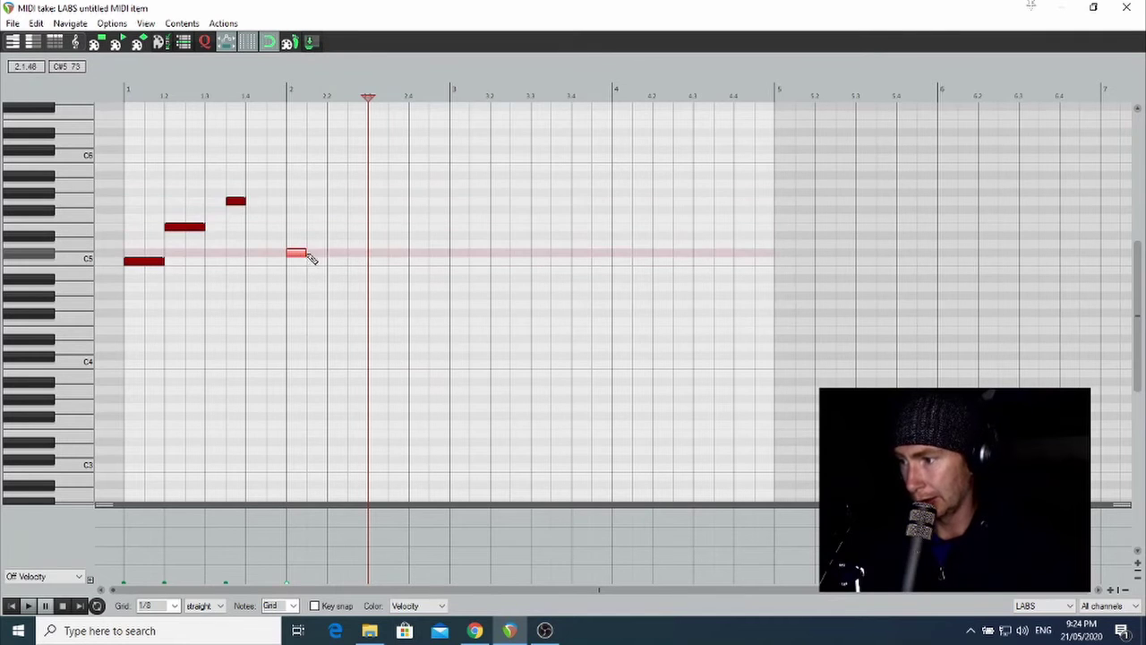
pyautogui.click(328, 193)
pyautogui.click(388, 199)
pyautogui.click(428, 244)
# Step: Draw a long note at bar 3 and two closing notes before bar 4
pyautogui.moveTo(457, 183); pyautogui.dragTo(509, 184)
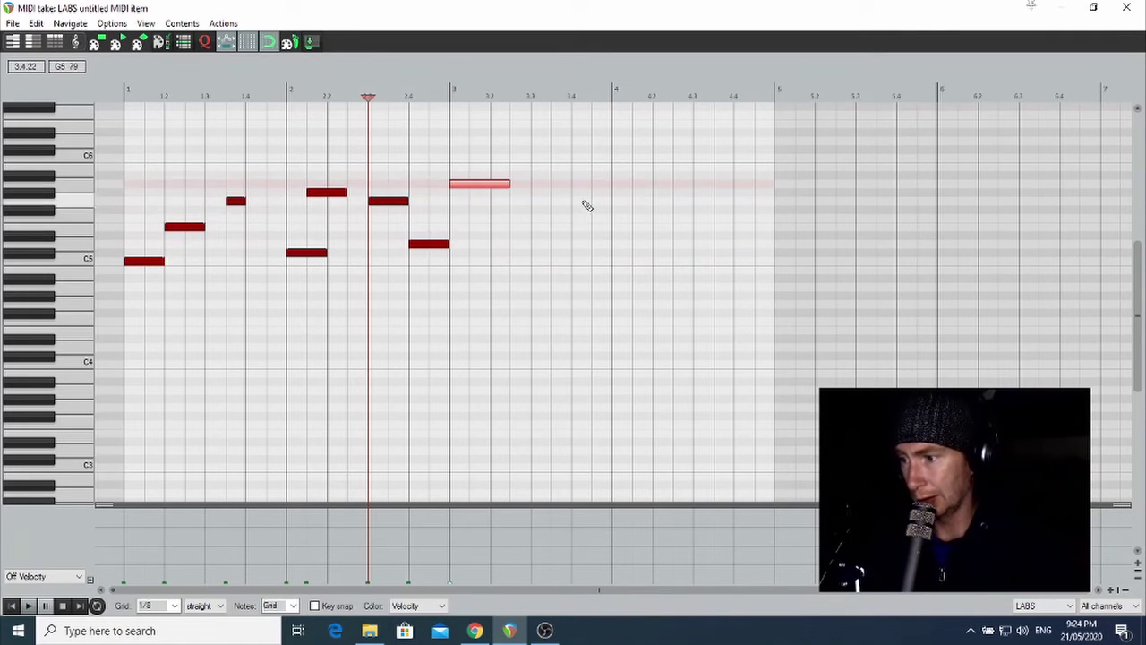
pyautogui.click(591, 218)
pyautogui.moveTo(591, 268); pyautogui.dragTo(640, 269)
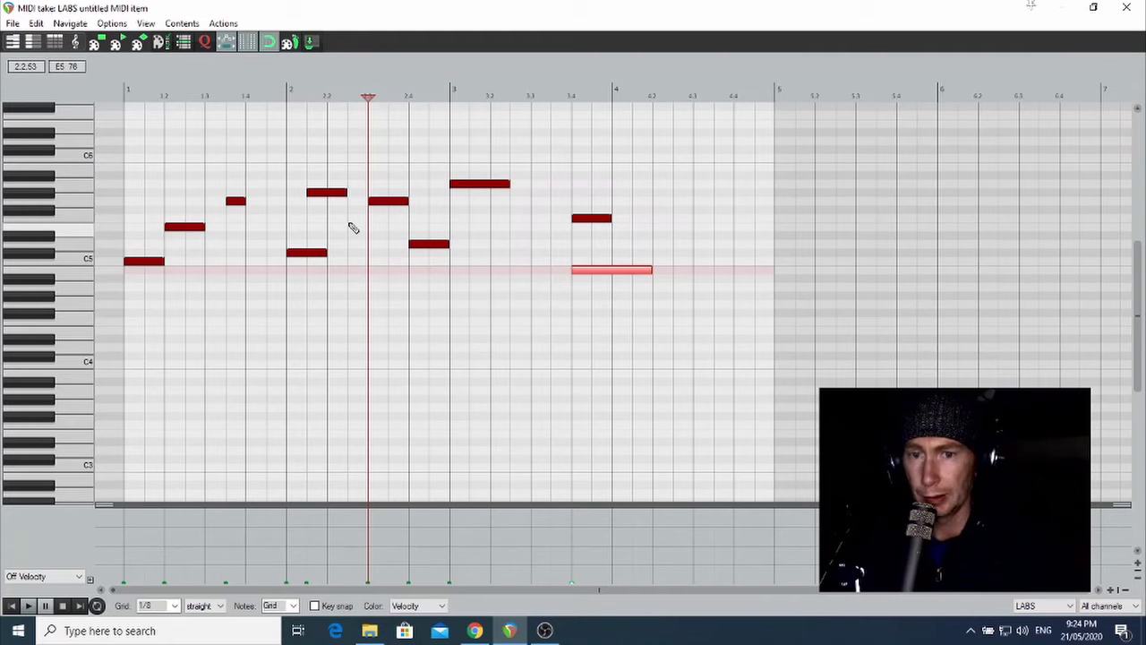
pyautogui.click(45, 576)
pyautogui.click(35, 294)
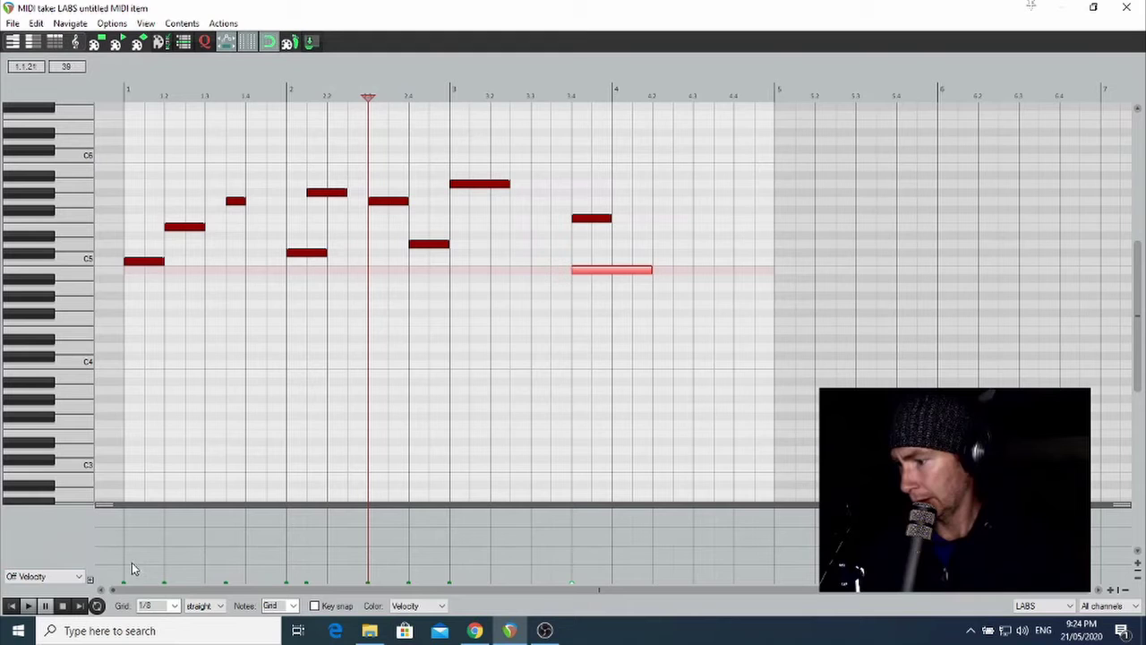
# Step: Show the Velocity lane and raise the two notes before bar 4 to velocity 127
pyautogui.click(75, 576)
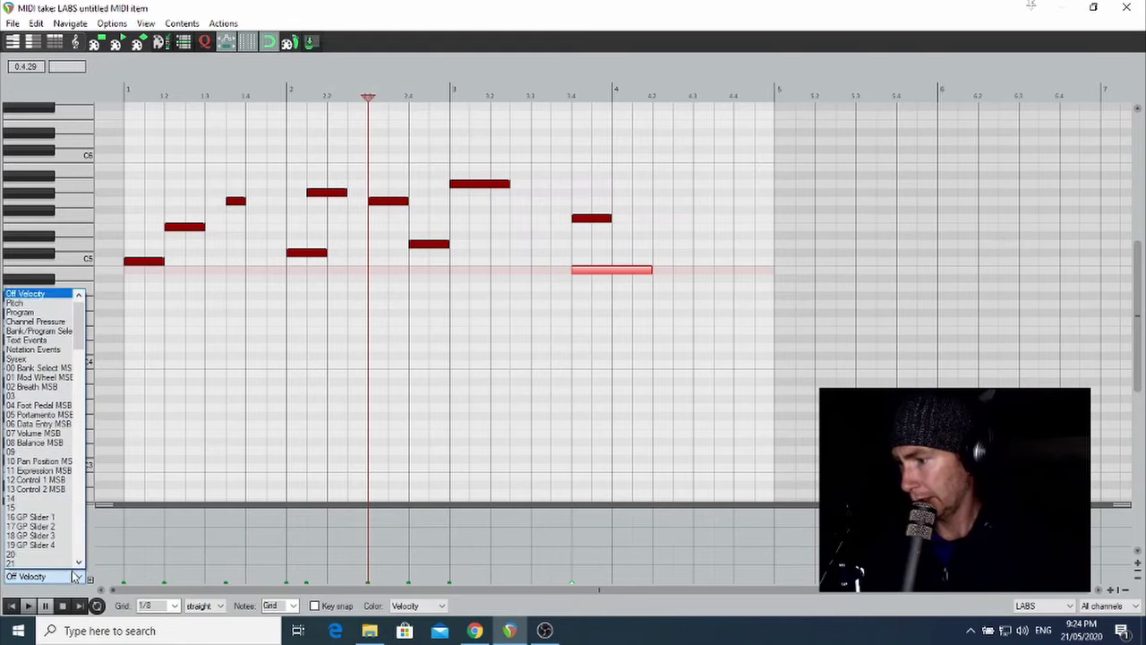
pyautogui.scroll(1, 66, 304)
pyautogui.click(45, 295)
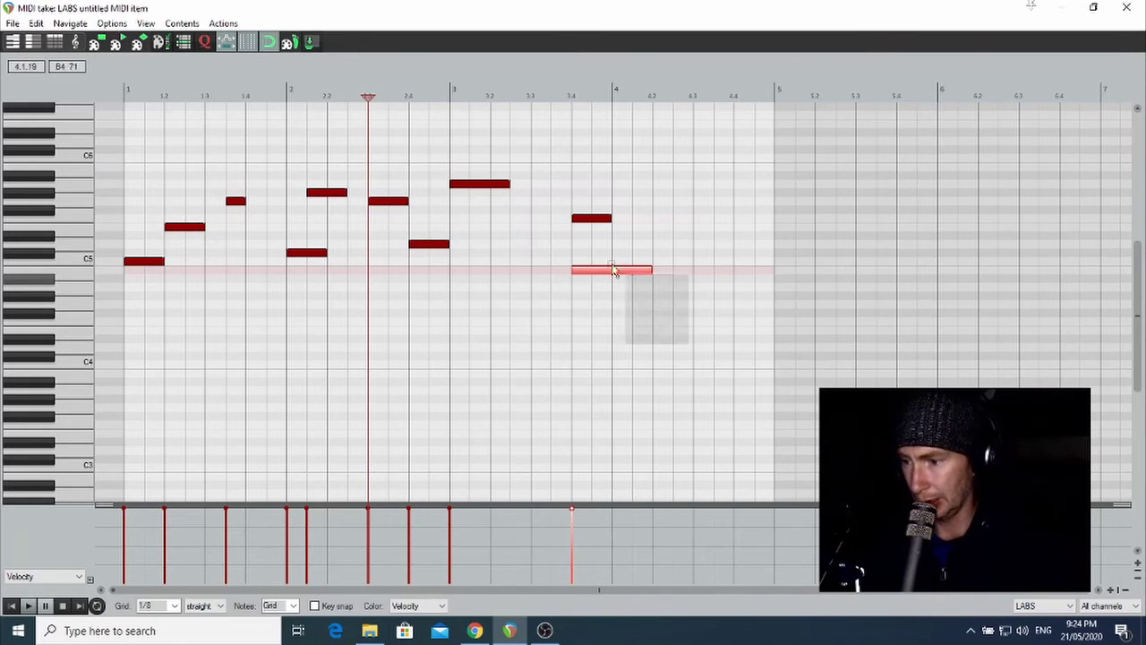
pyautogui.moveTo(614, 270); pyautogui.dragTo(559, 211)
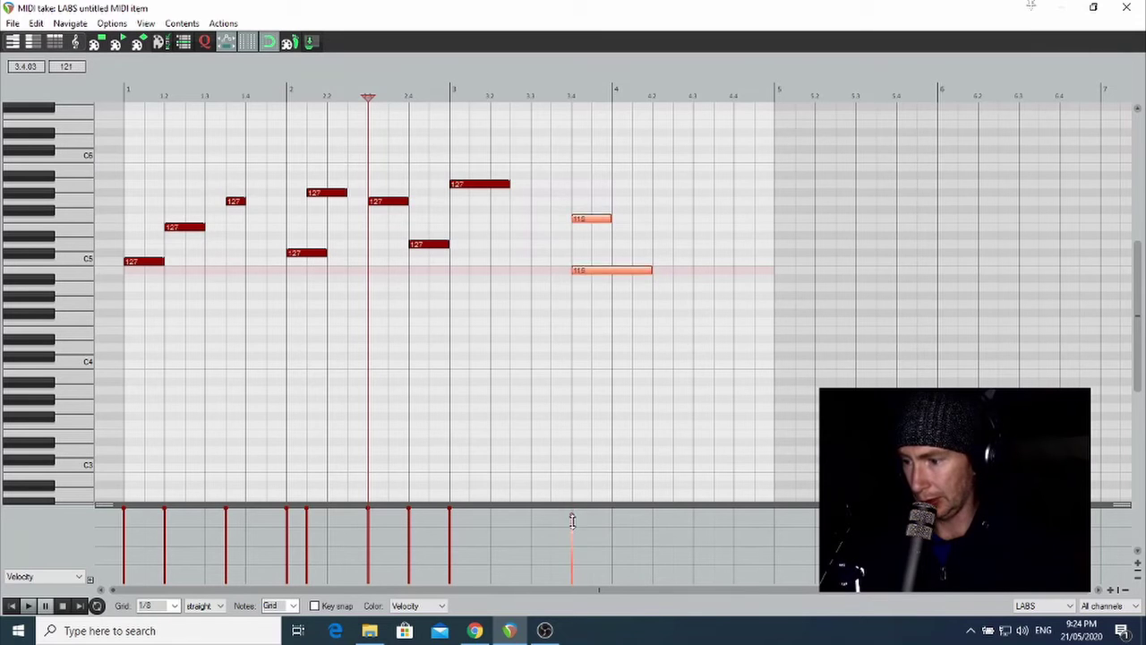
pyautogui.moveTo(572, 521); pyautogui.dragTo(585, 463)
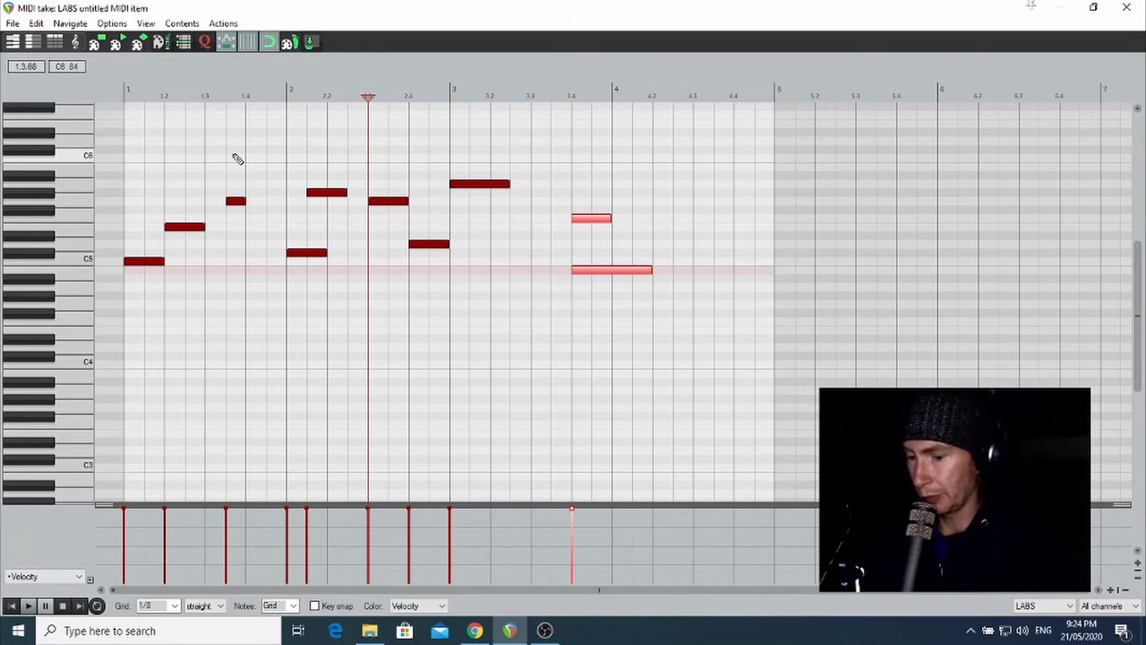
pyautogui.press('Home')
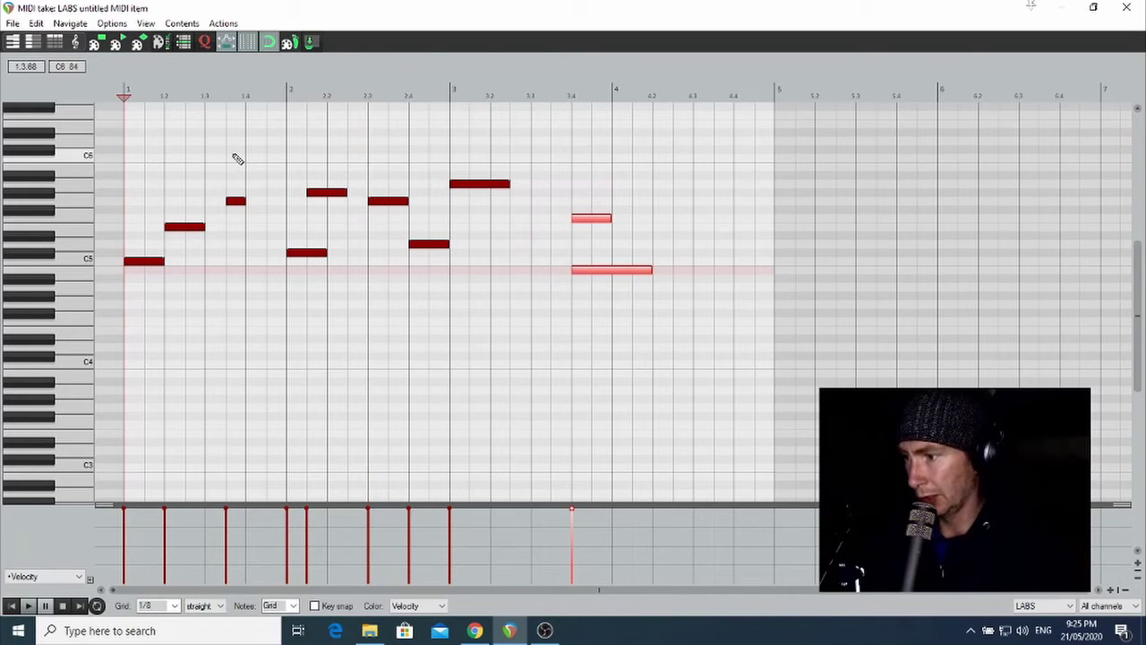
pyautogui.press('space')
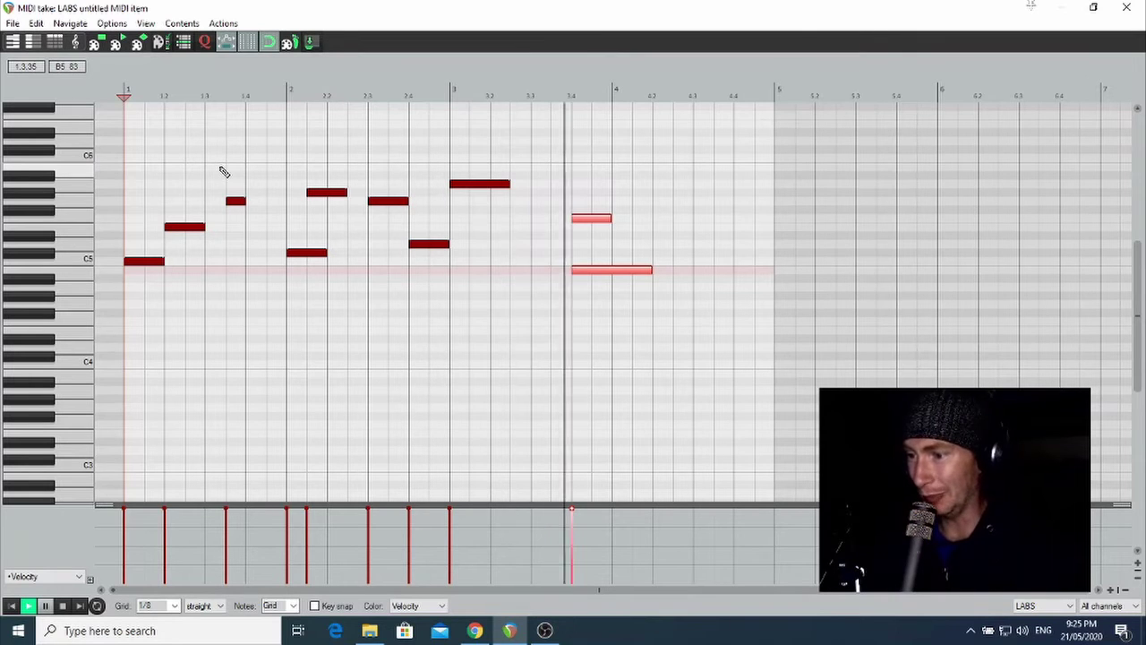
pyautogui.press('space')
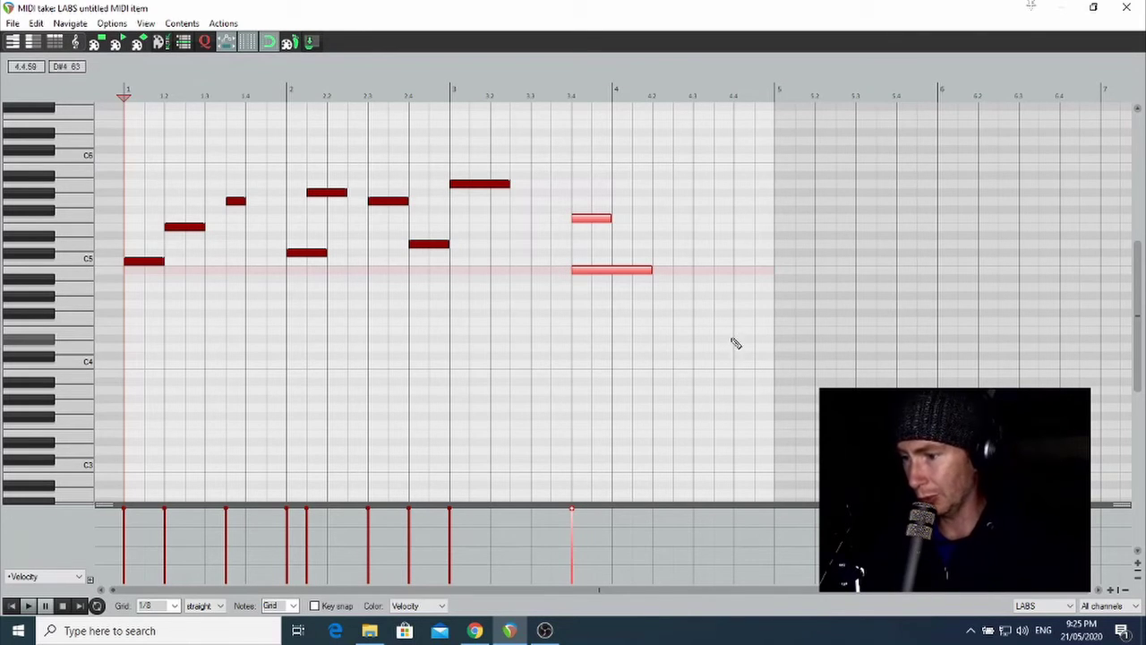
# Step: Lower melody velocities to 64, 24 and 18, and soften the second note
pyautogui.moveTo(712, 352); pyautogui.dragTo(105, 126)
pyautogui.moveTo(369, 538); pyautogui.dragTo(367, 544)
pyautogui.moveTo(449, 537); pyautogui.dragTo(450, 568)
pyautogui.moveTo(289, 544); pyautogui.dragTo(234, 579)
pyautogui.moveTo(167, 552); pyautogui.dragTo(164, 557)
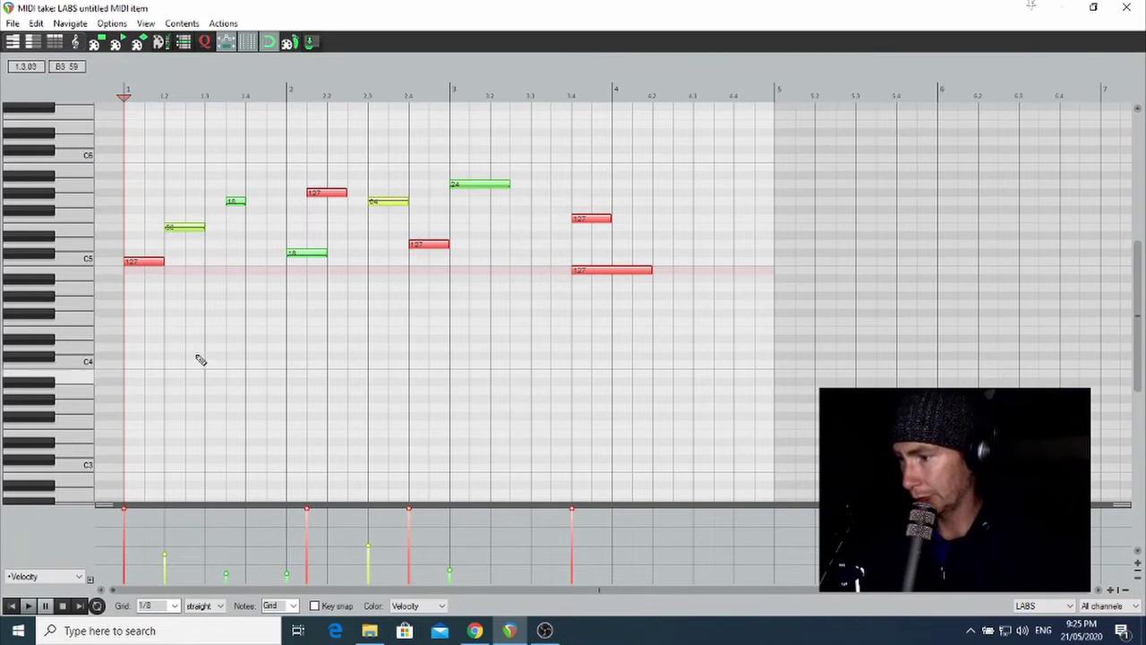
# Step: Play back the melody with its new velocities, then select all its notes
pyautogui.press('space')
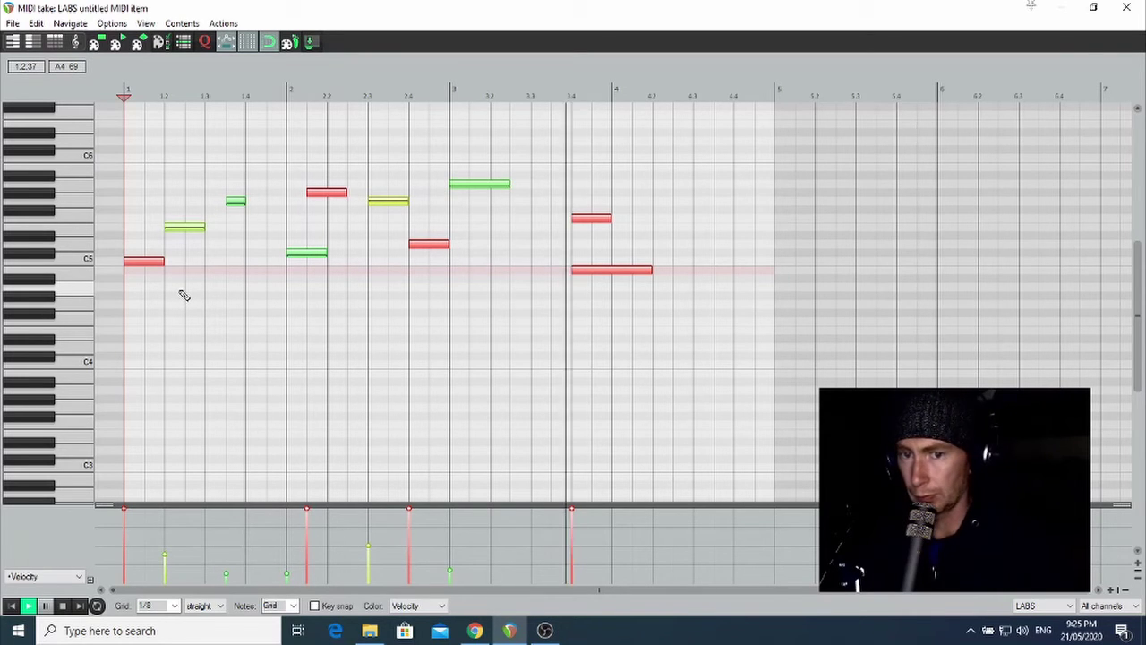
pyautogui.press('space')
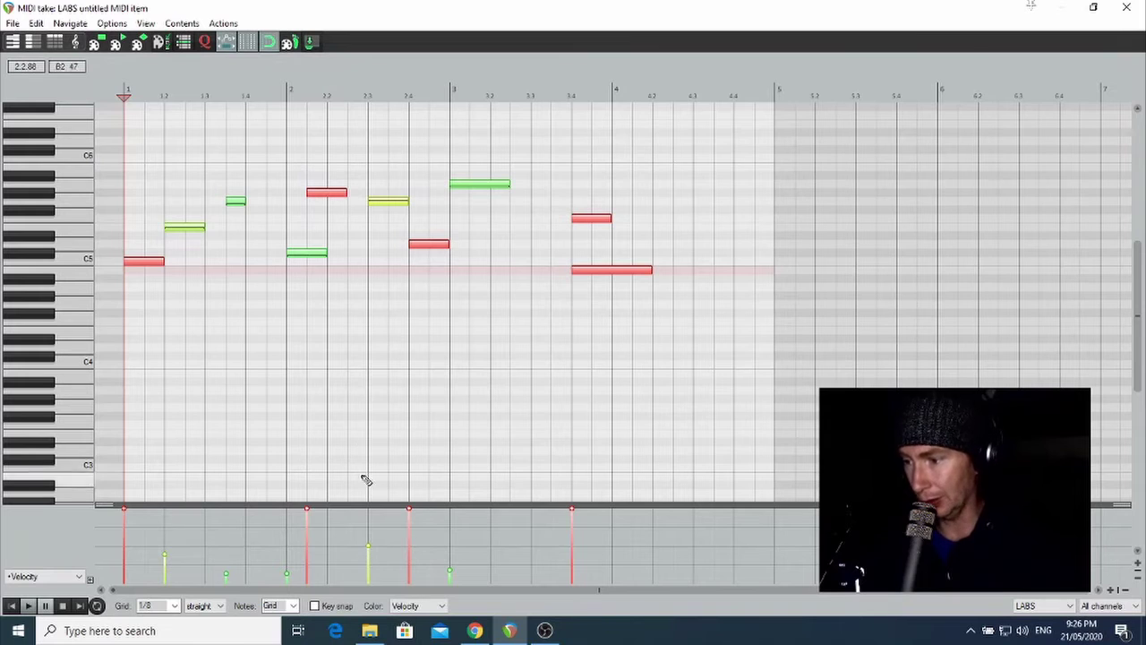
pyautogui.moveTo(686, 347); pyautogui.dragTo(121, 145)
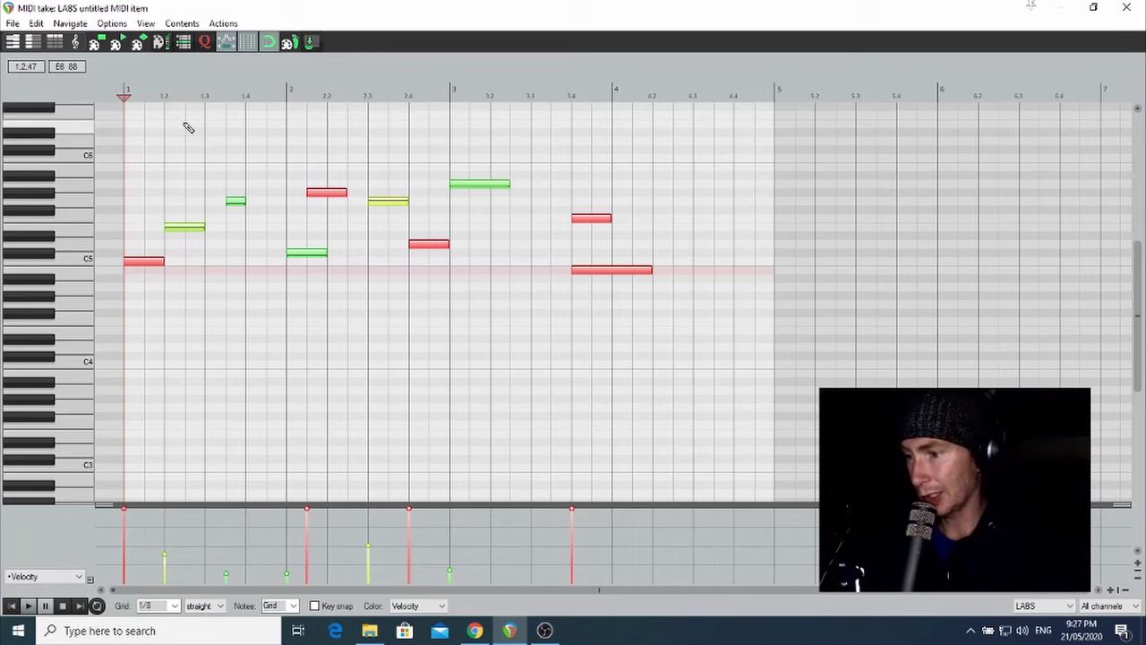
# Step: Delete all ten melody notes, then audition pitches from D4 down to C#4
pyautogui.moveTo(716, 352); pyautogui.dragTo(101, 103)
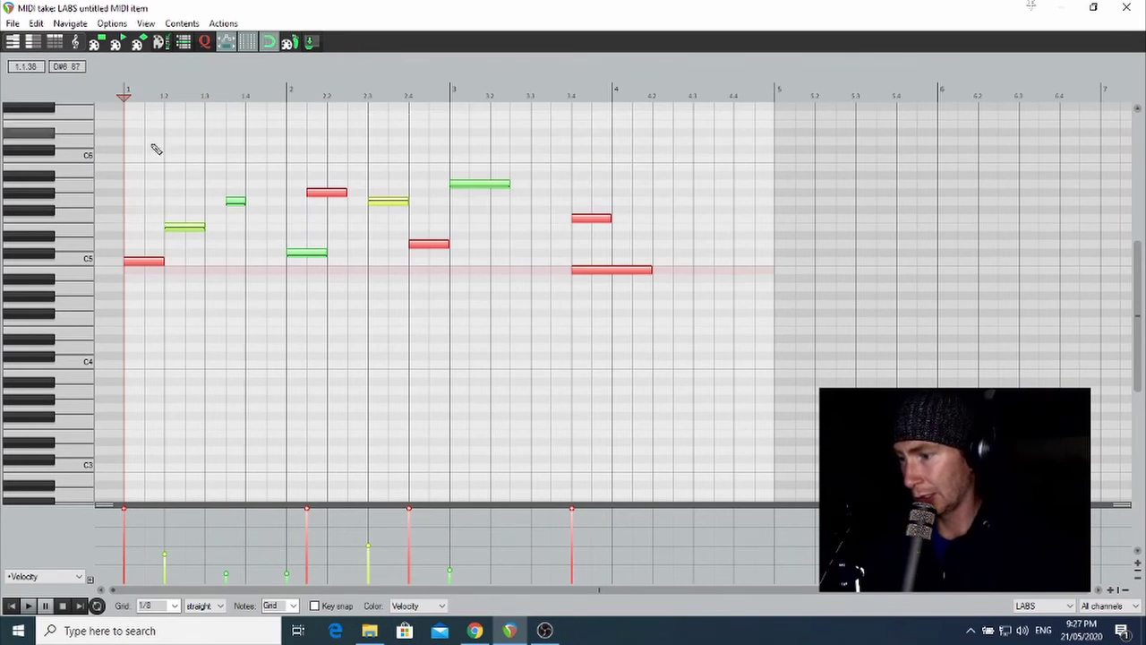
pyautogui.press('Delete')
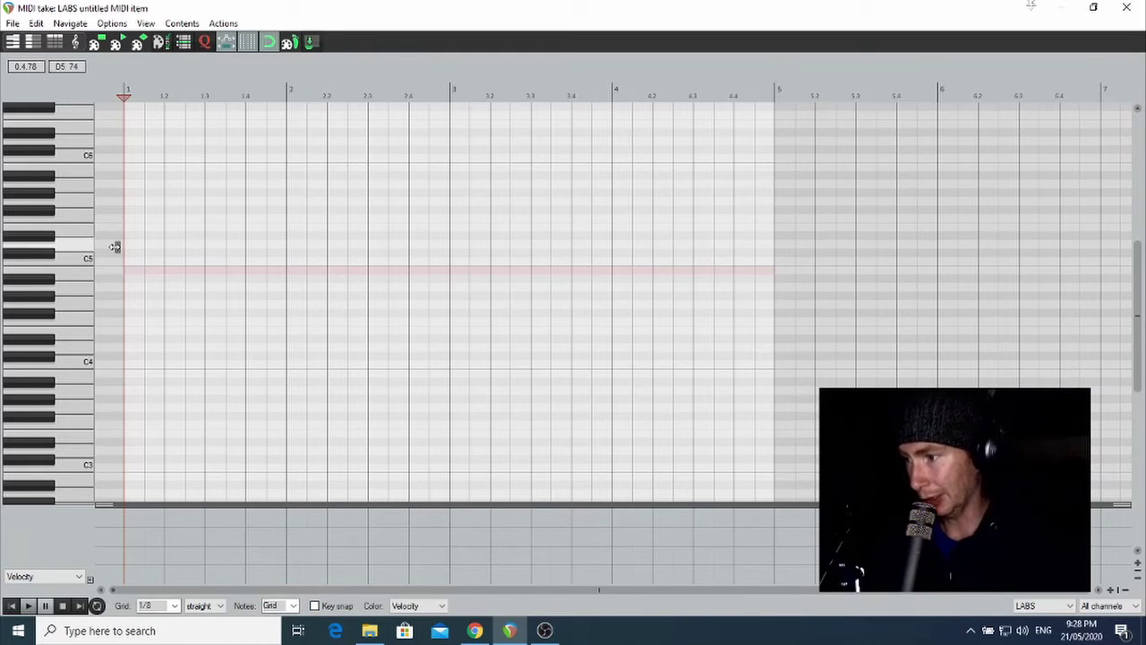
pyautogui.click(73, 348)
pyautogui.moveTo(73, 348); pyautogui.dragTo(42, 371)
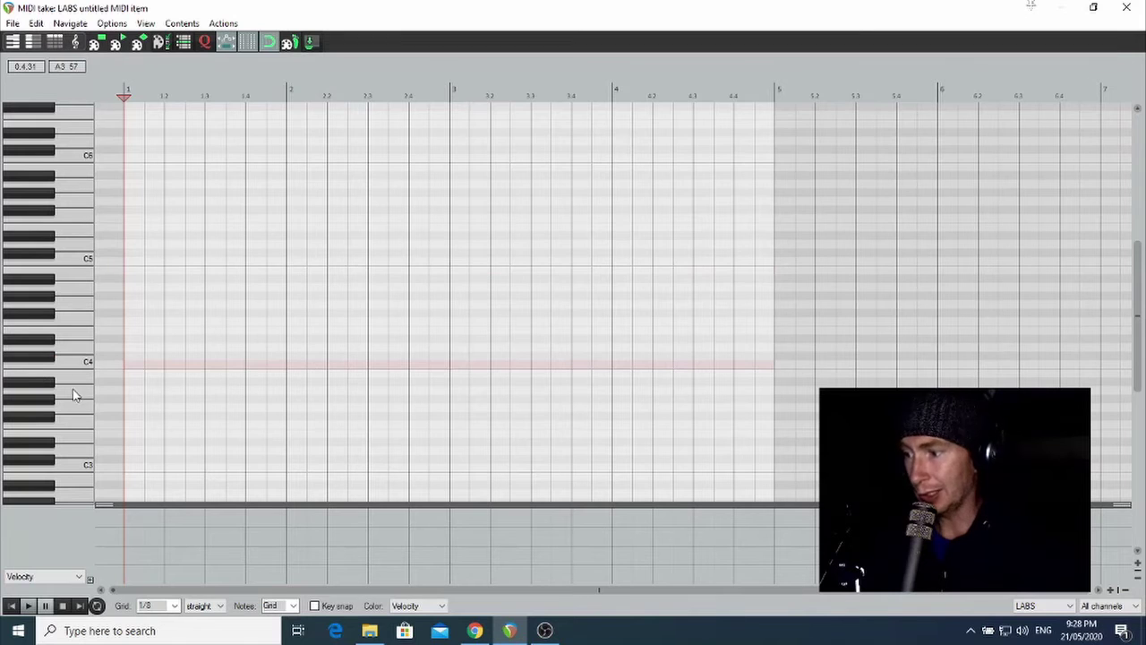
# Step: Enable key snap to E Natural minor and audition the scale notes up to B3
pyautogui.click(315, 606)
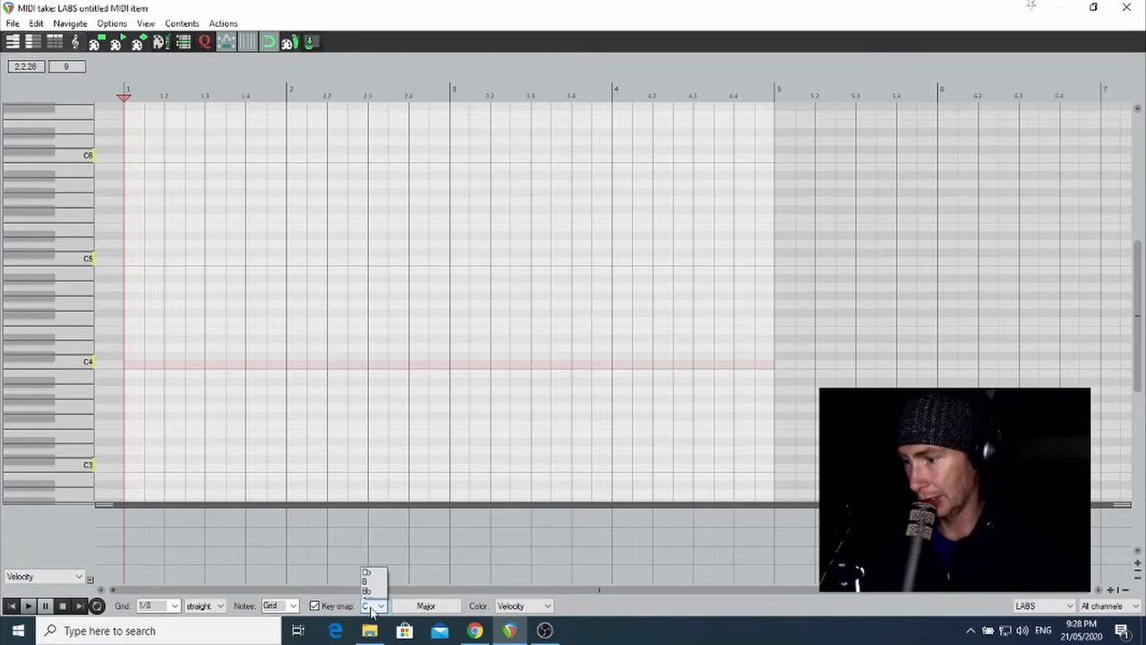
pyautogui.click(374, 606)
pyautogui.click(367, 537)
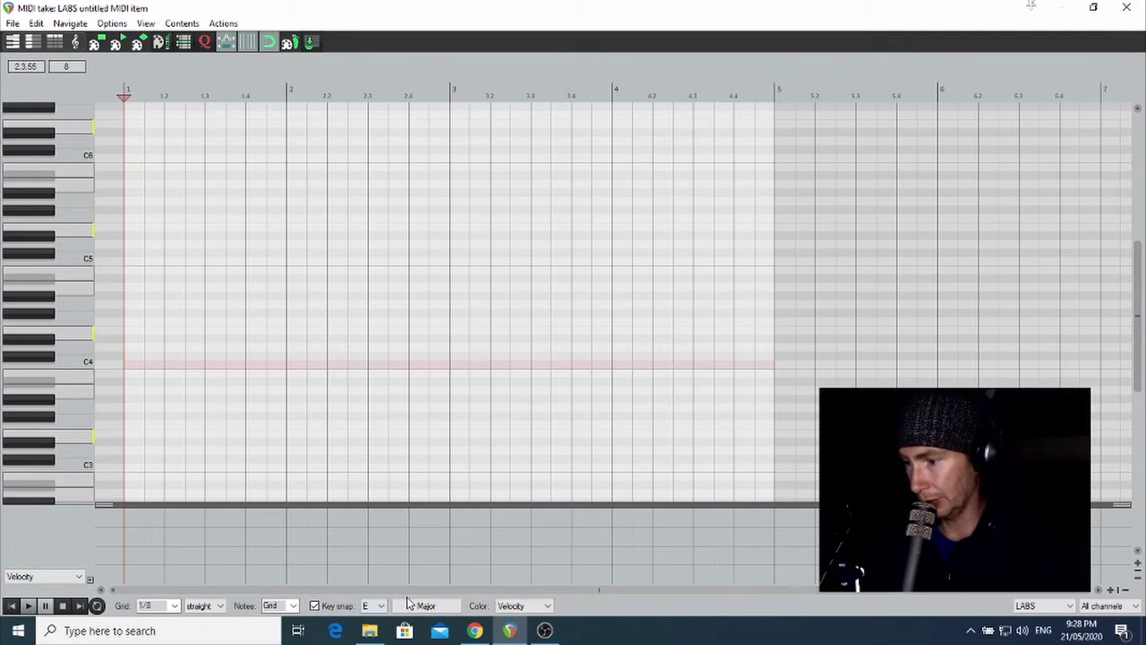
pyautogui.click(425, 606)
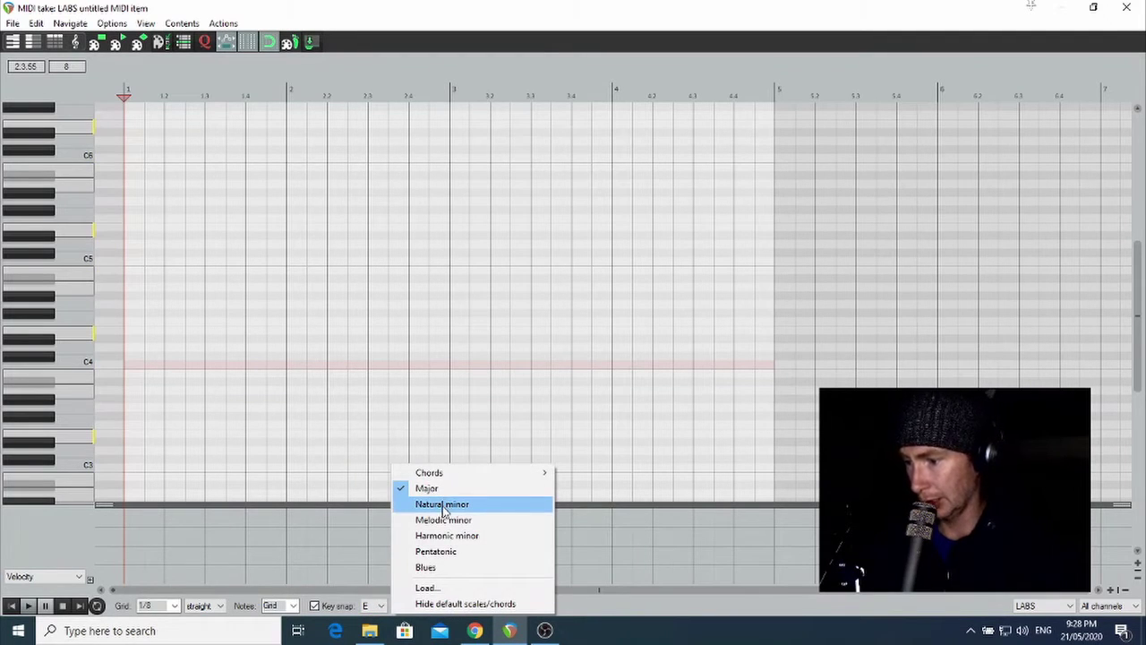
pyautogui.click(445, 506)
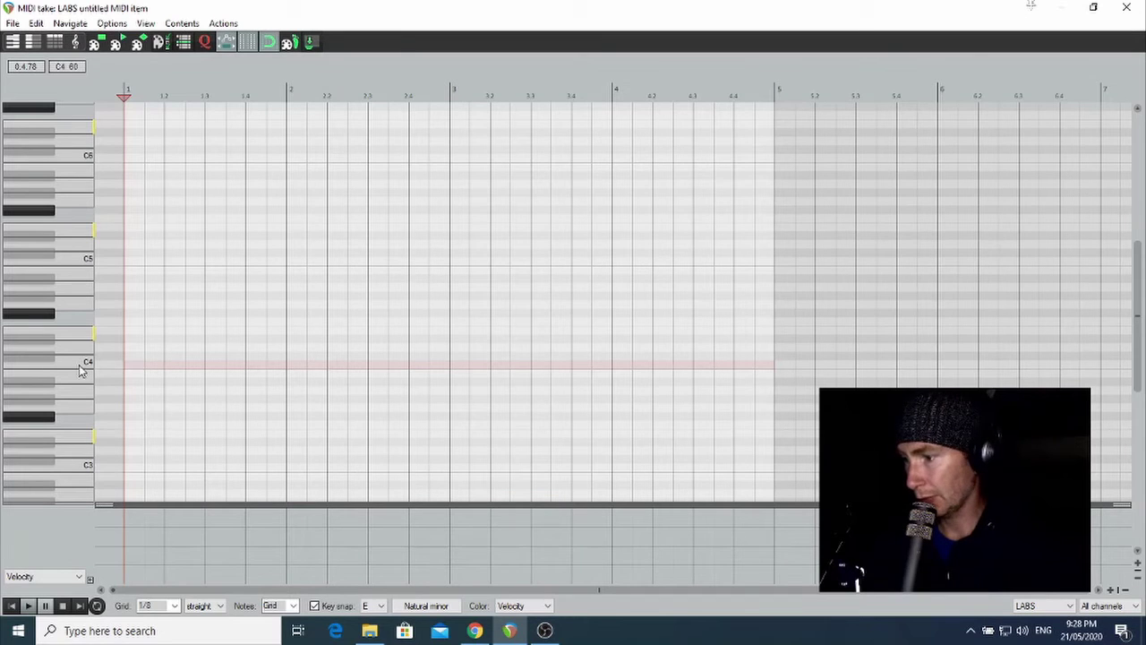
pyautogui.moveTo(76, 443); pyautogui.dragTo(40, 238)
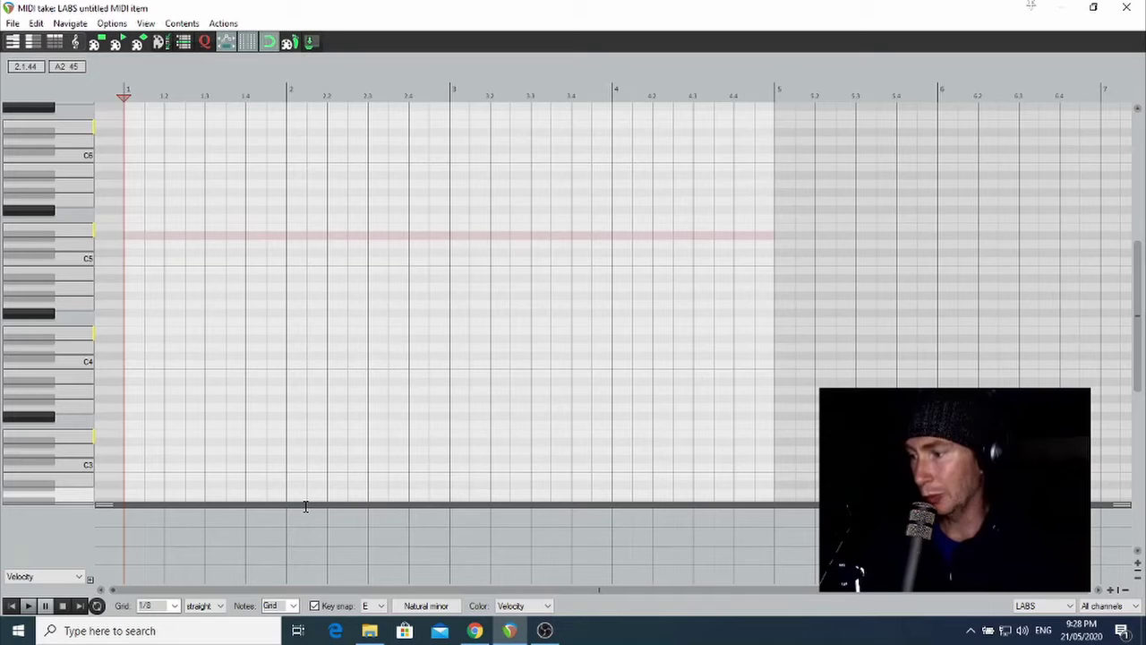
pyautogui.click(76, 321)
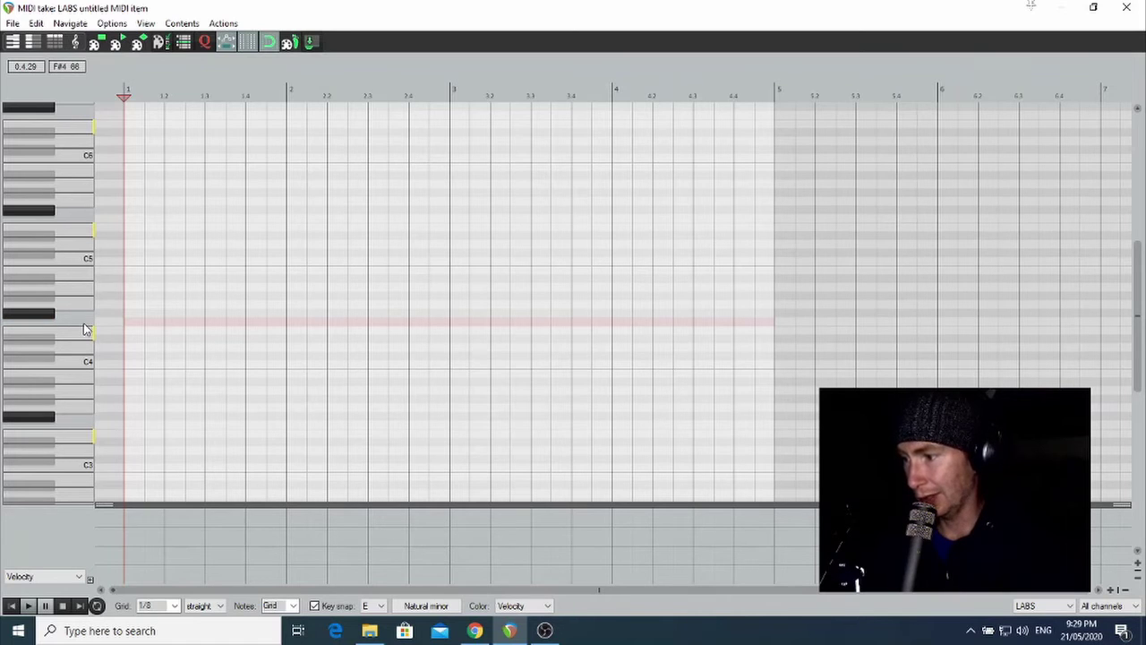
pyautogui.click(91, 322)
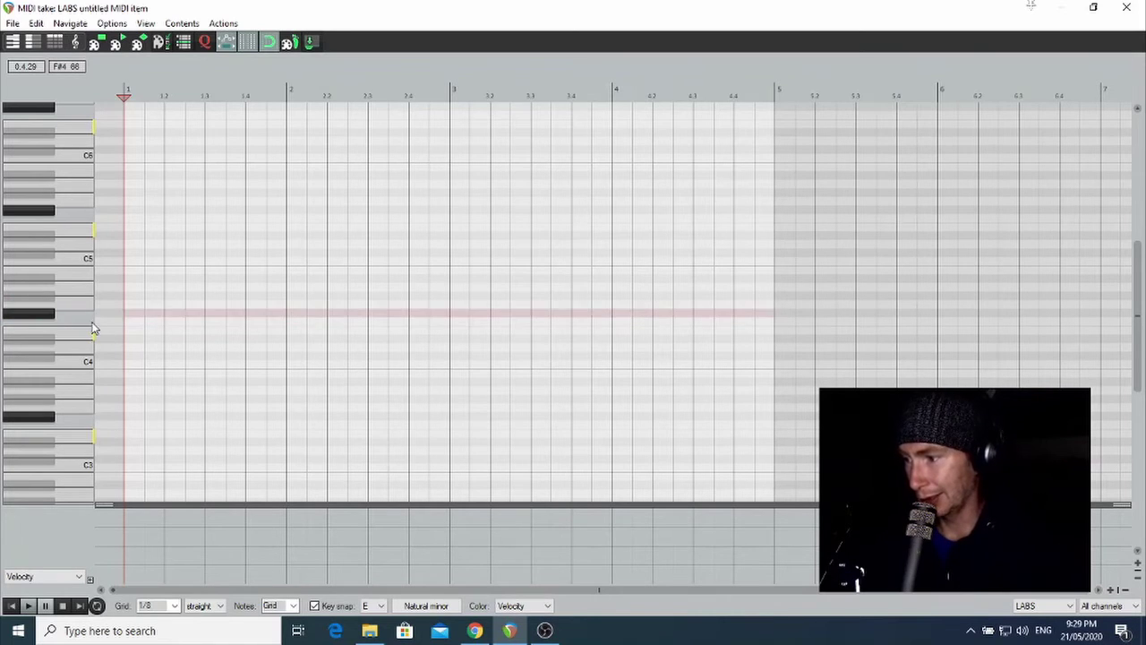
pyautogui.click(130, 323)
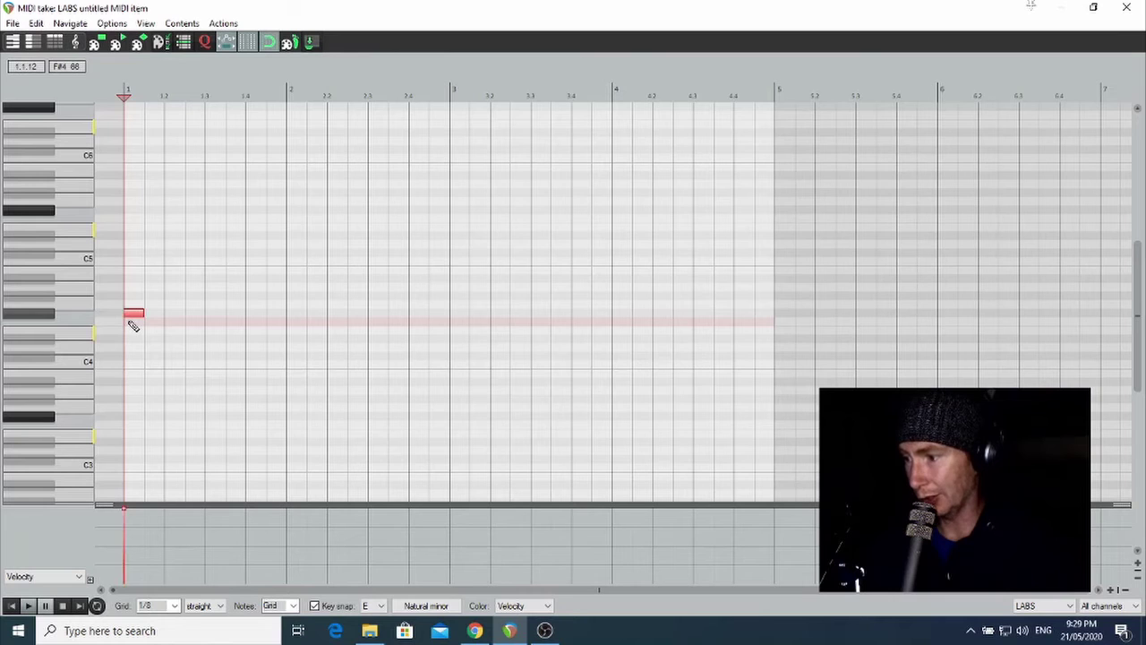
pyautogui.click(134, 319)
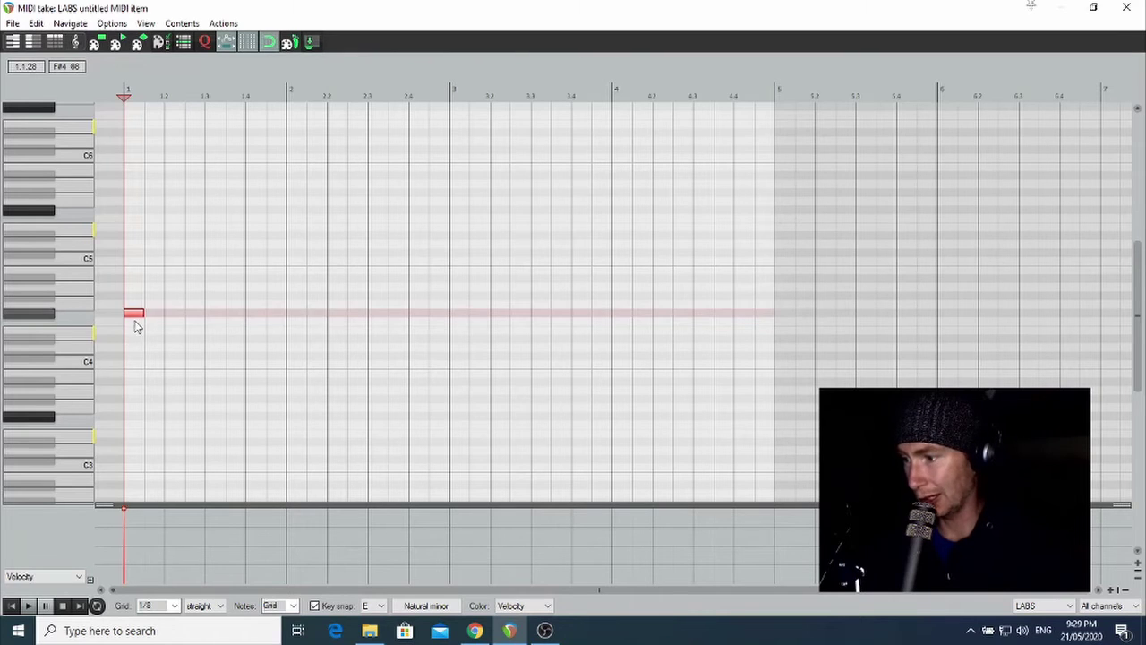
pyautogui.moveTo(135, 320); pyautogui.dragTo(132, 327)
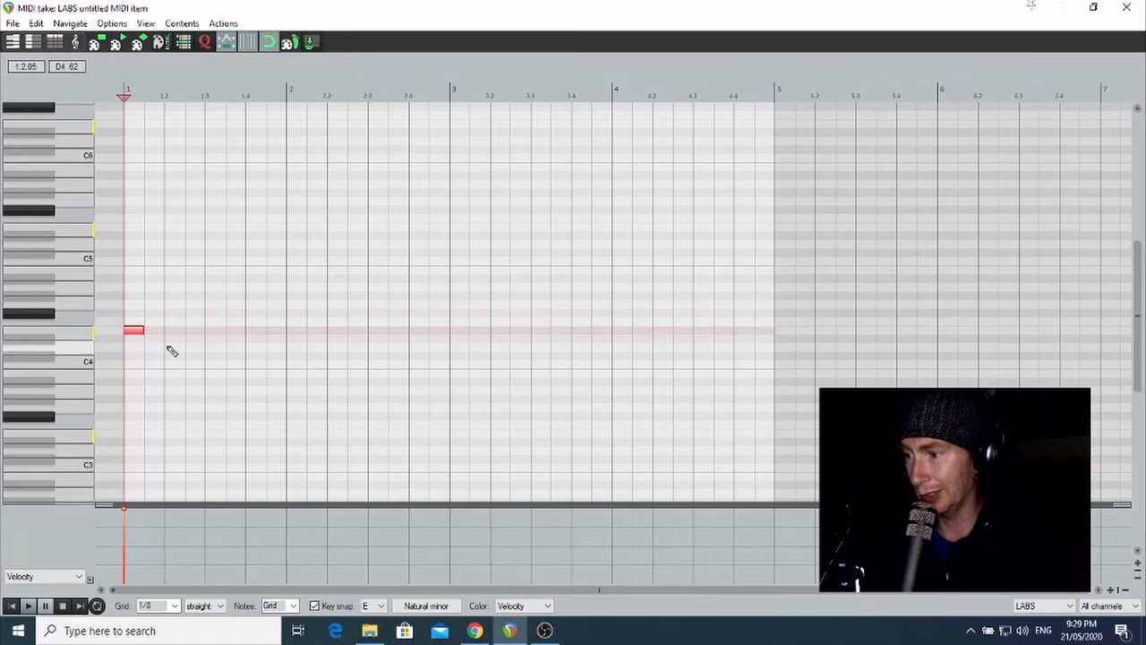
pyautogui.press('Delete')
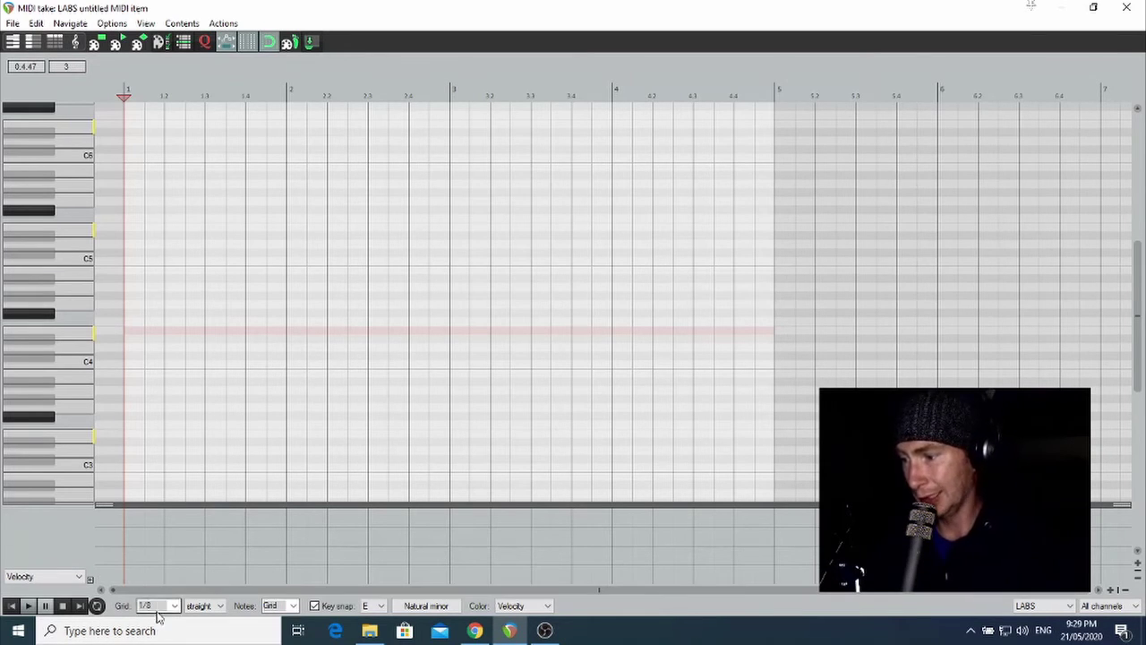
# Step: Set the MIDI editor grid size to 1 (whole bars)
pyautogui.click(174, 606)
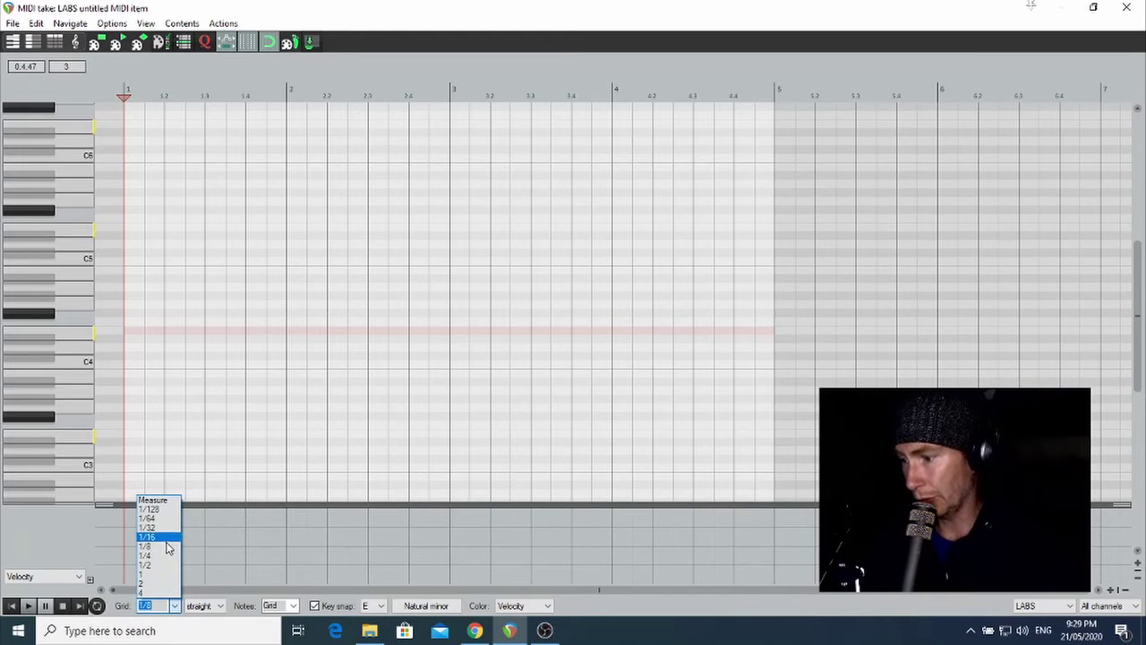
pyautogui.click(163, 576)
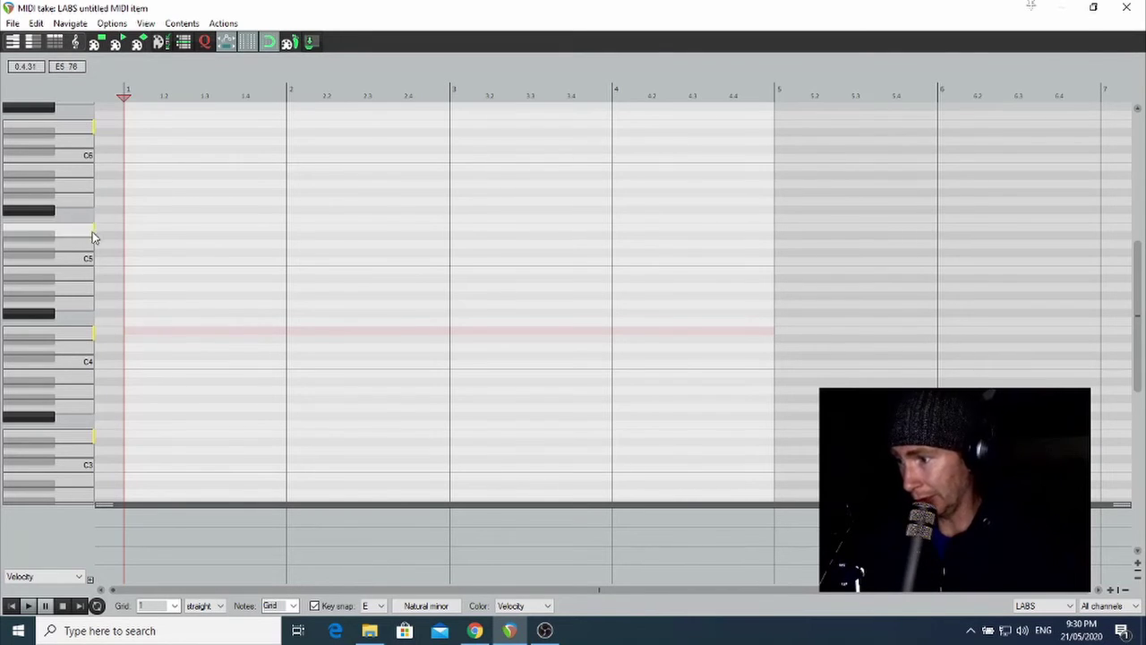
# Step: Draw four-note whole-bar chords in bar 1, starting on E4, and bar 2
pyautogui.click(150, 328)
pyautogui.click(154, 304)
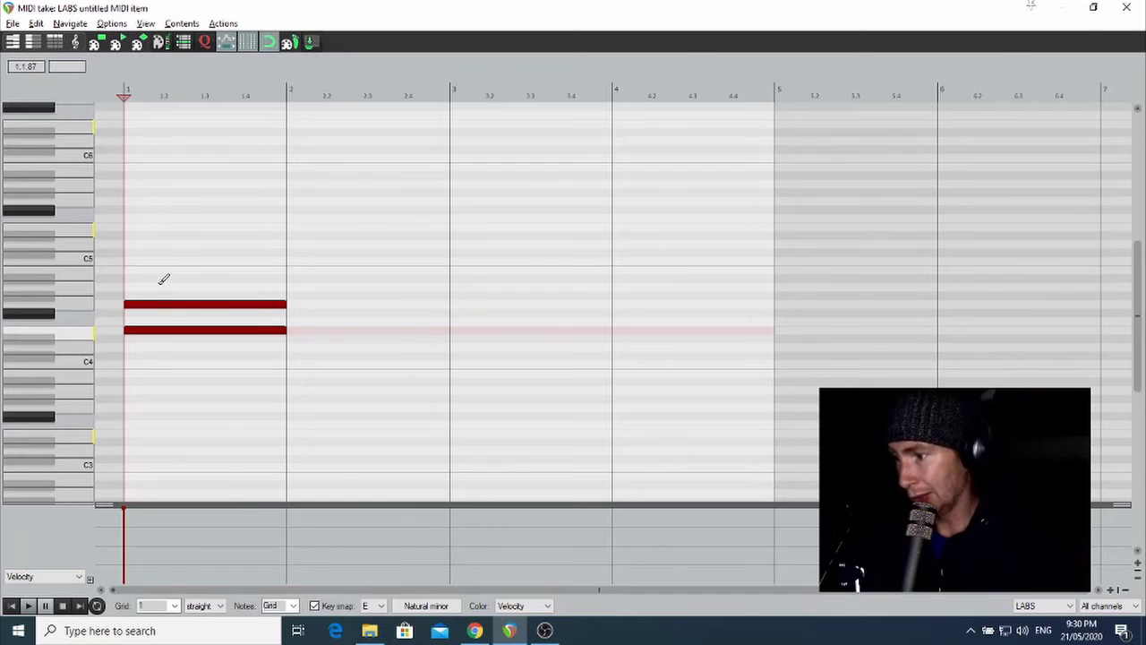
pyautogui.click(163, 271)
pyautogui.click(168, 244)
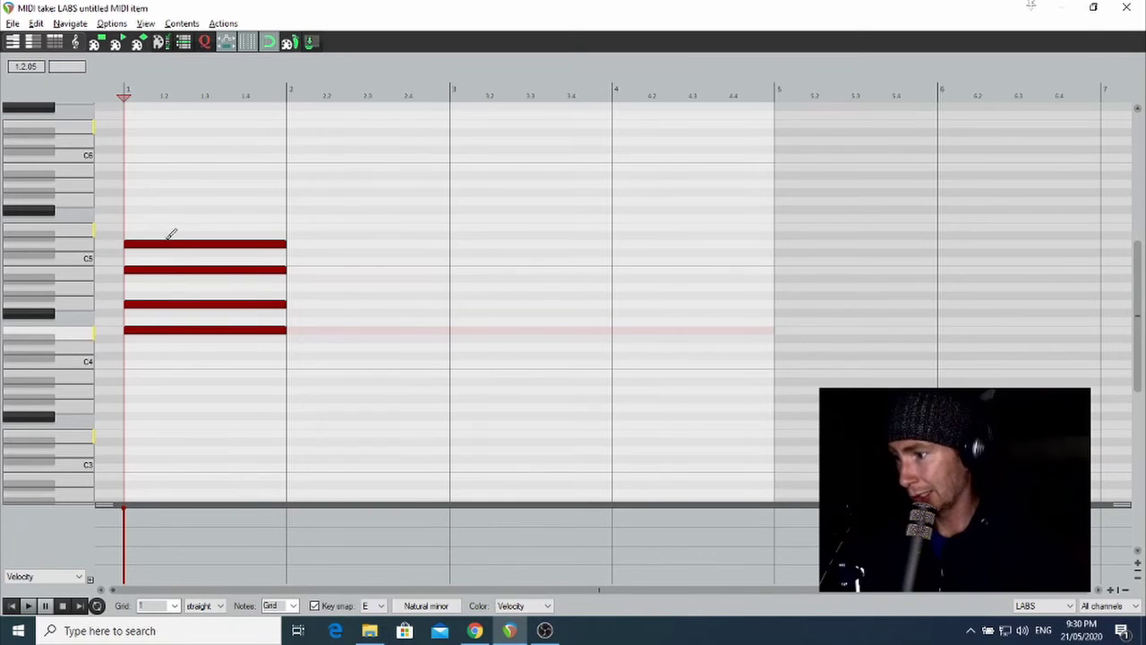
pyautogui.click(302, 371)
pyautogui.click(308, 347)
pyautogui.click(315, 329)
pyautogui.click(321, 304)
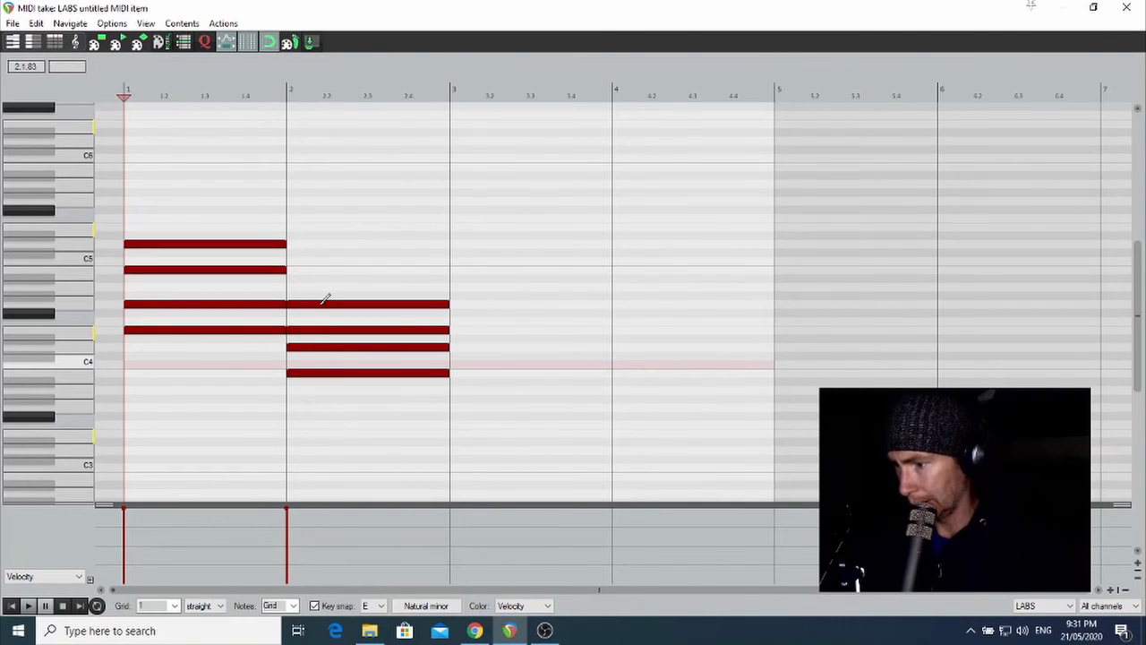
# Step: Draw the four-note whole-bar chords for bars 3 and 4
pyautogui.click(468, 346)
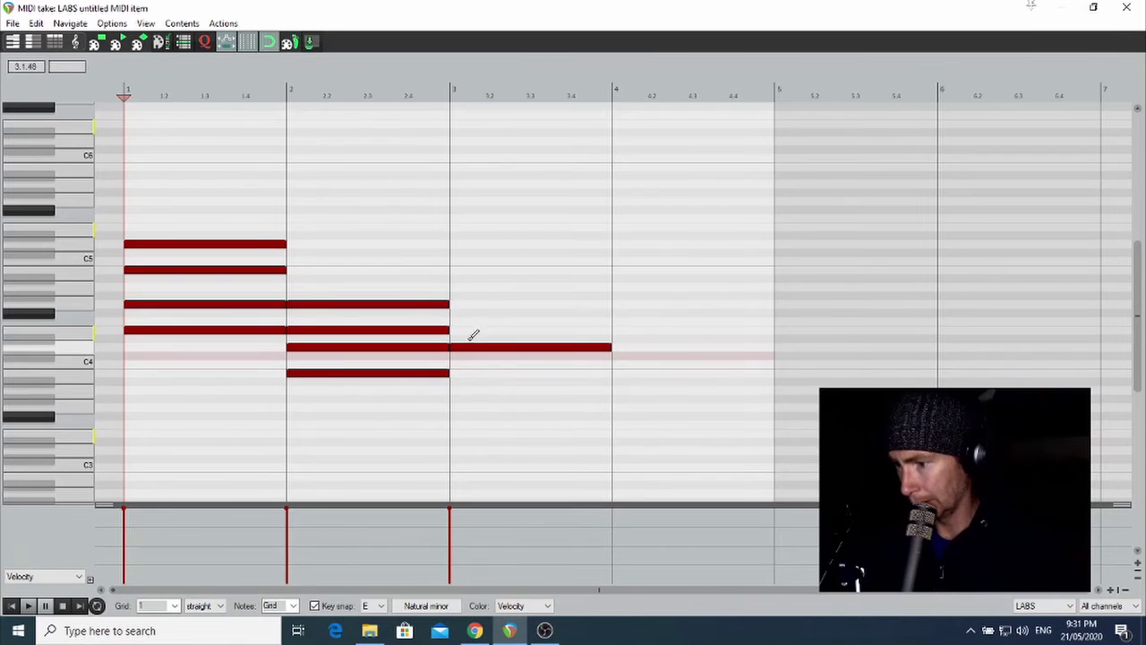
pyautogui.click(472, 329)
pyautogui.click(476, 303)
pyautogui.click(478, 270)
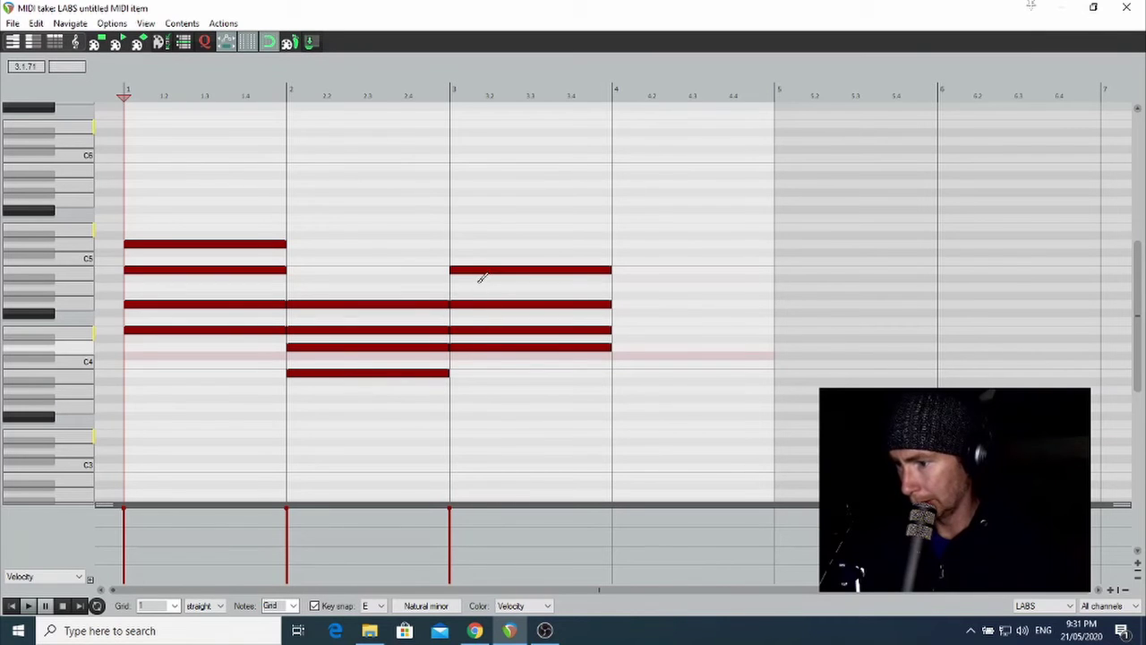
pyautogui.click(620, 407)
pyautogui.click(631, 372)
pyautogui.click(639, 346)
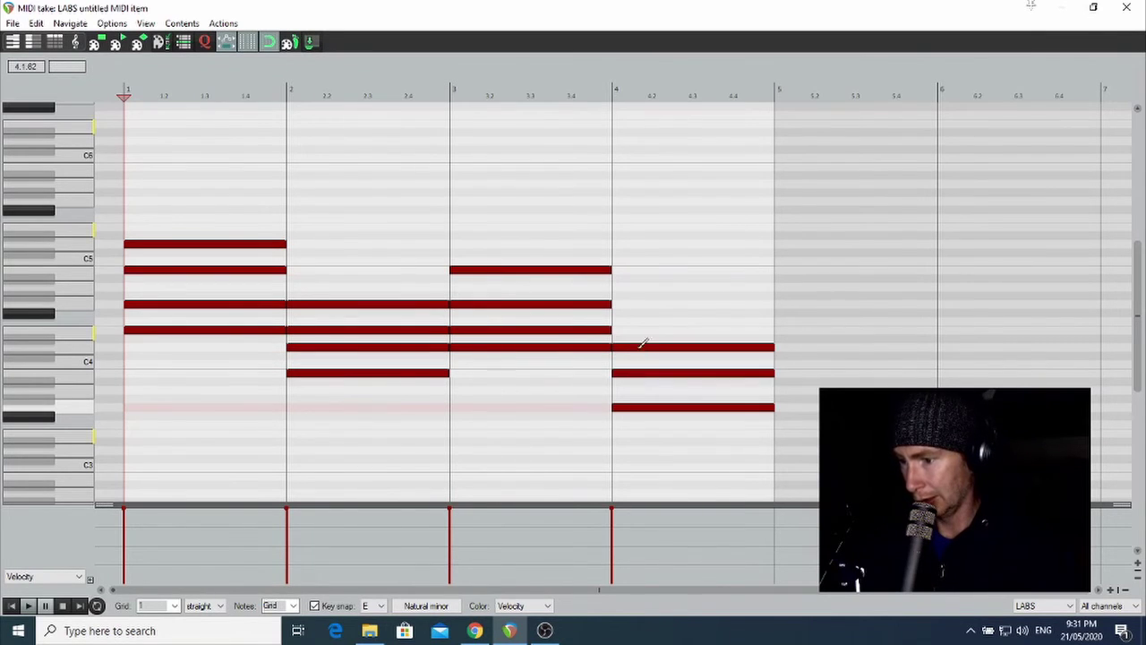
pyautogui.click(645, 330)
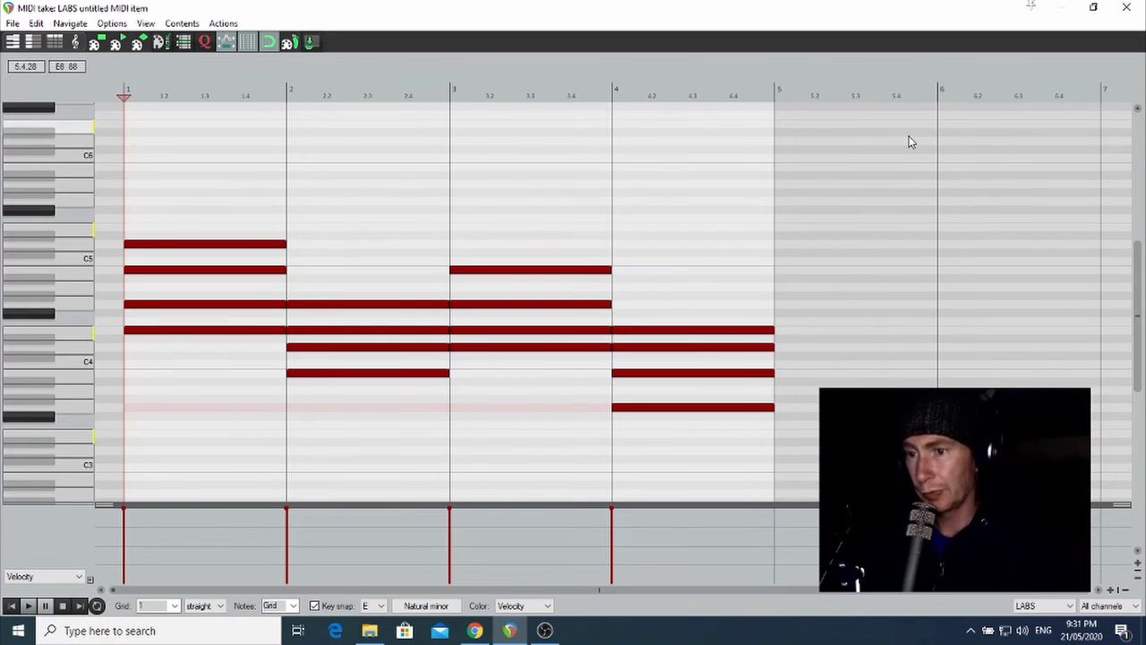
# Step: Close the note editor and move the MIDI item to start at bar 2
pyautogui.click(1126, 7)
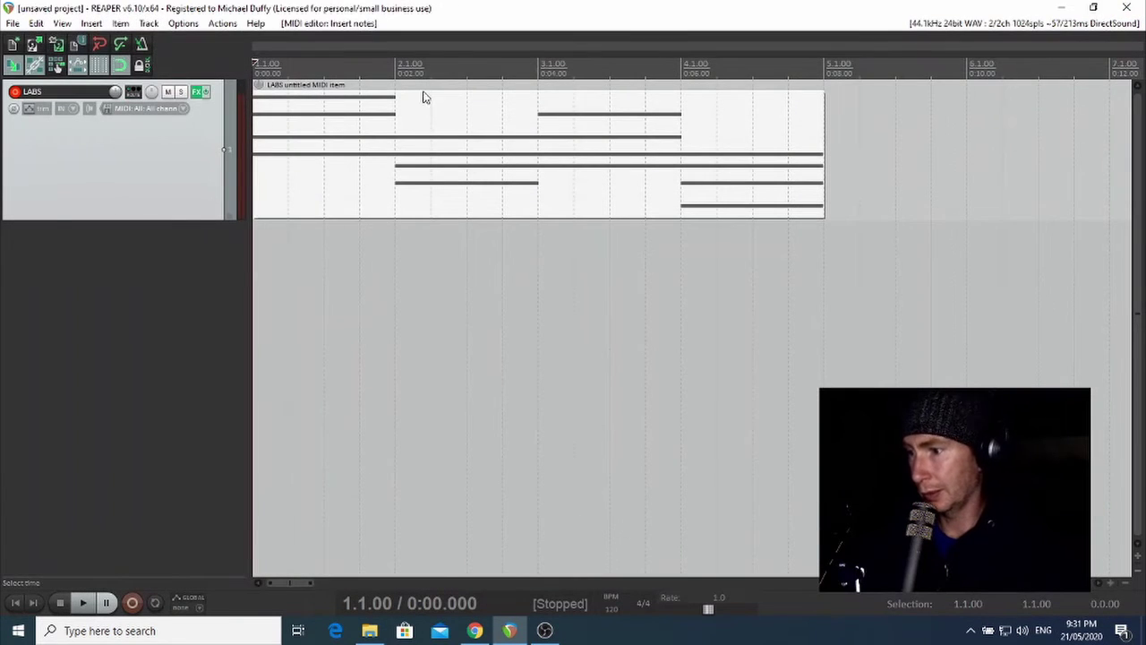
pyautogui.moveTo(410, 109); pyautogui.dragTo(545, 118)
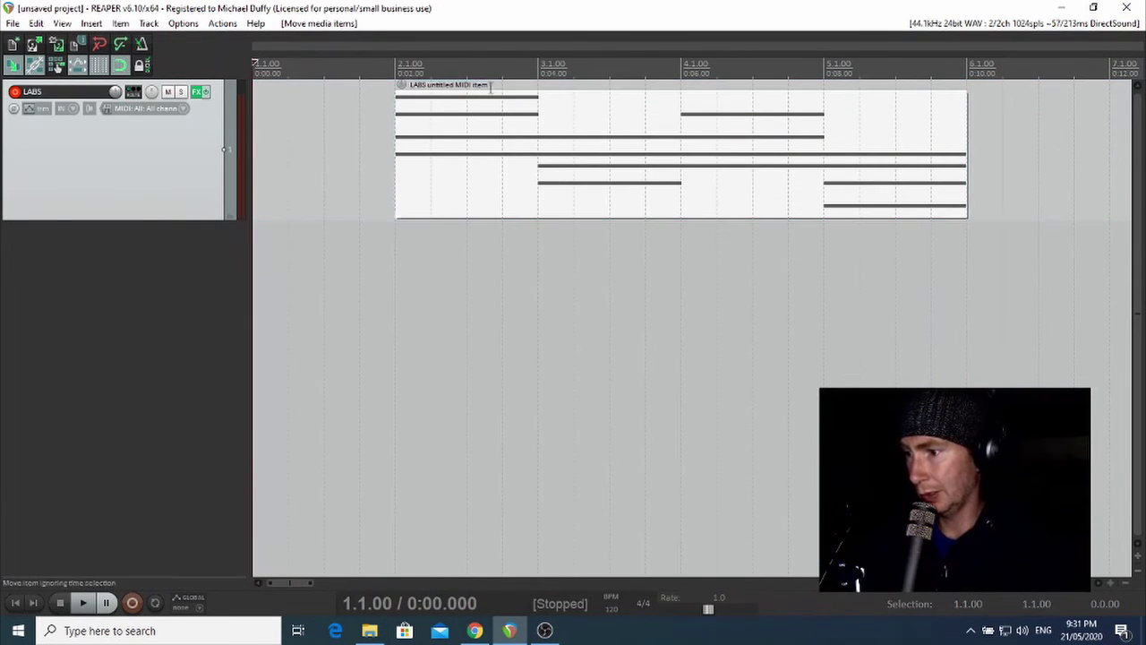
pyautogui.click(366, 93)
# Step: Play the chords and set a time selection from 2.1.00 to 6.1.00 over the item
pyautogui.press('space')
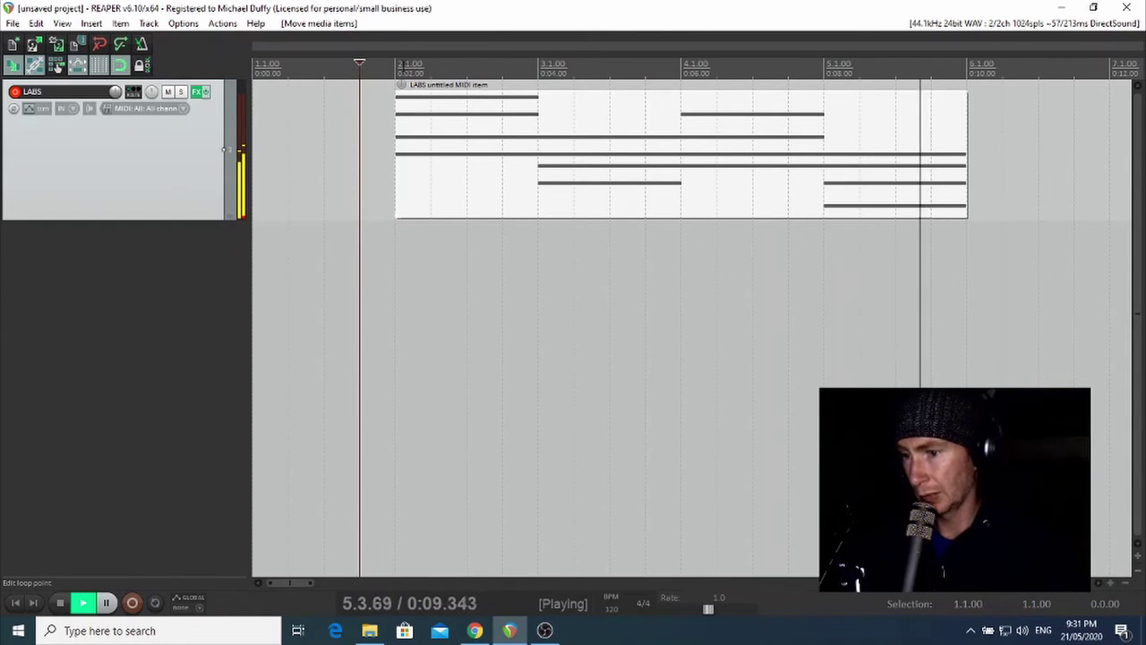
pyautogui.press('space')
pyautogui.press('space')
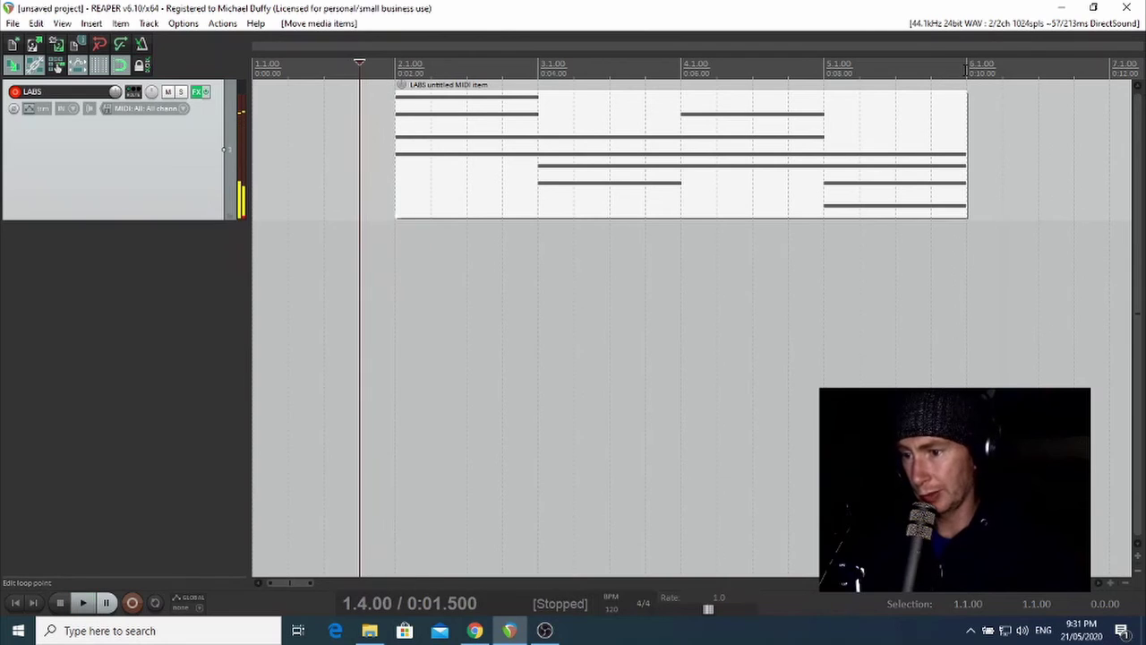
pyautogui.moveTo(963, 71); pyautogui.dragTo(436, 87)
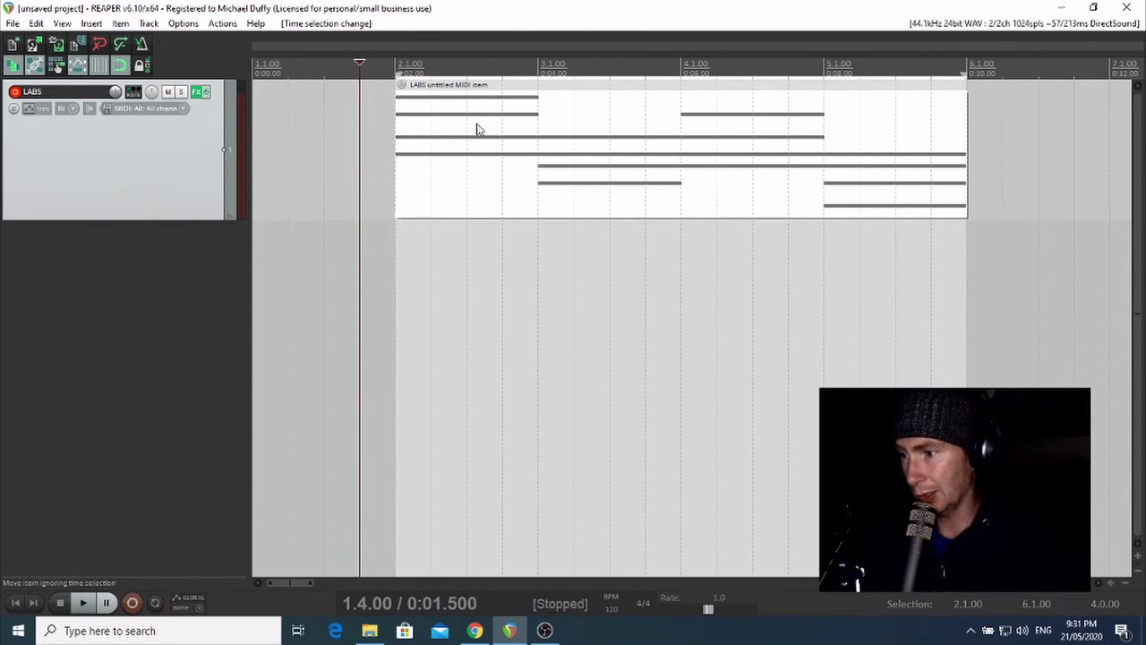
pyautogui.doubleClick(527, 145)
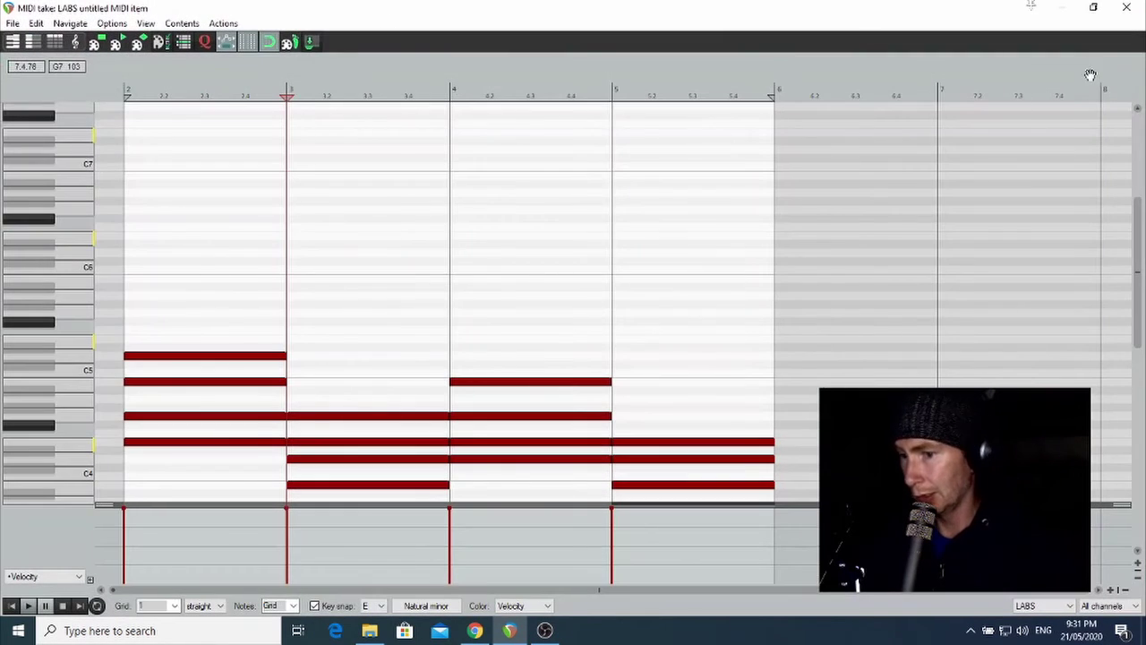
pyautogui.click(1127, 7)
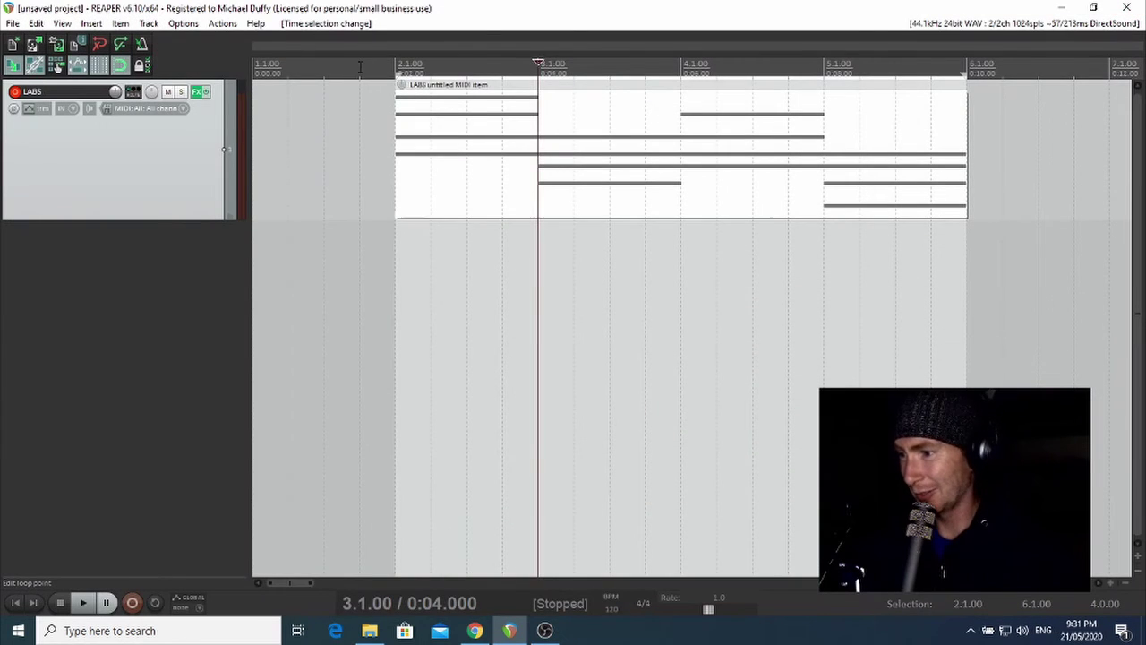
# Step: Place the edit cursor just before the item and open its four chords in the MIDI editor
pyautogui.click(370, 84)
pyautogui.doubleClick(506, 121)
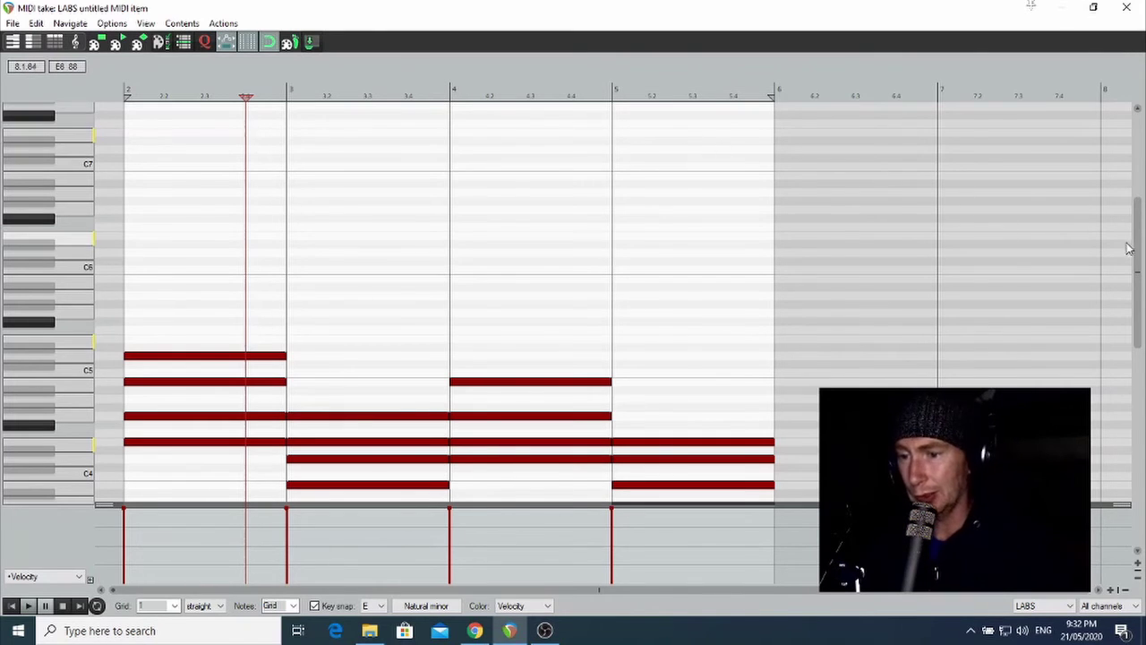
pyautogui.scroll(-1, 1139, 267)
pyautogui.moveTo(1139, 267); pyautogui.dragTo(1132, 299)
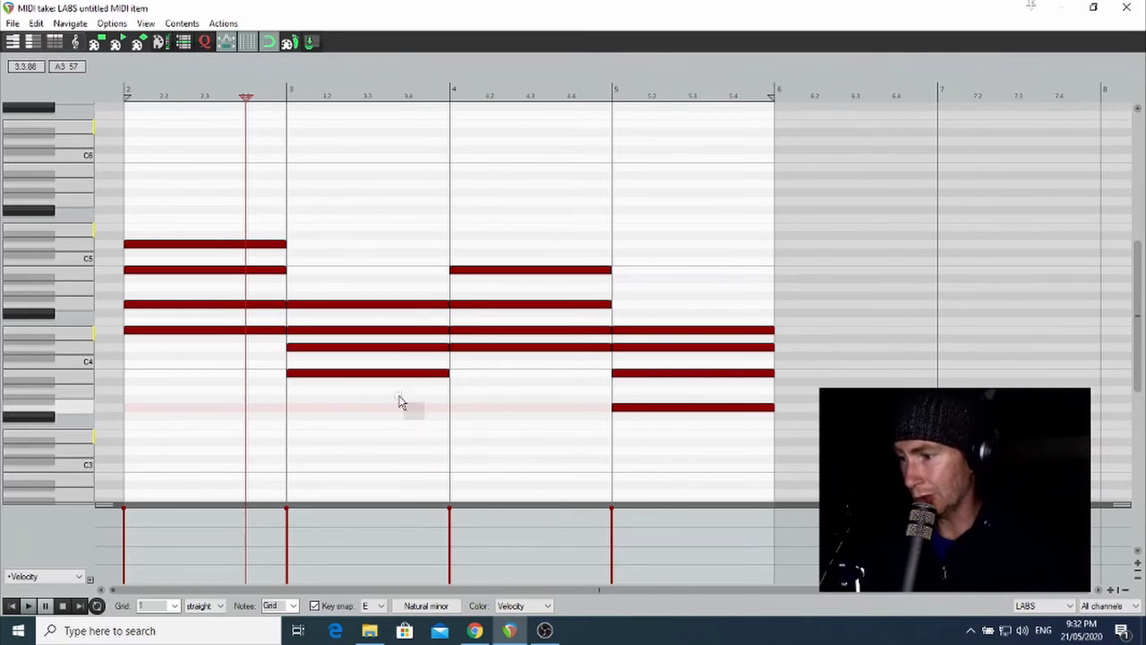
# Step: Raise the bar 3 chord one scale step, lower bar 4 two semitones, raise bar 5 two semitones
pyautogui.moveTo(424, 419); pyautogui.dragTo(331, 220)
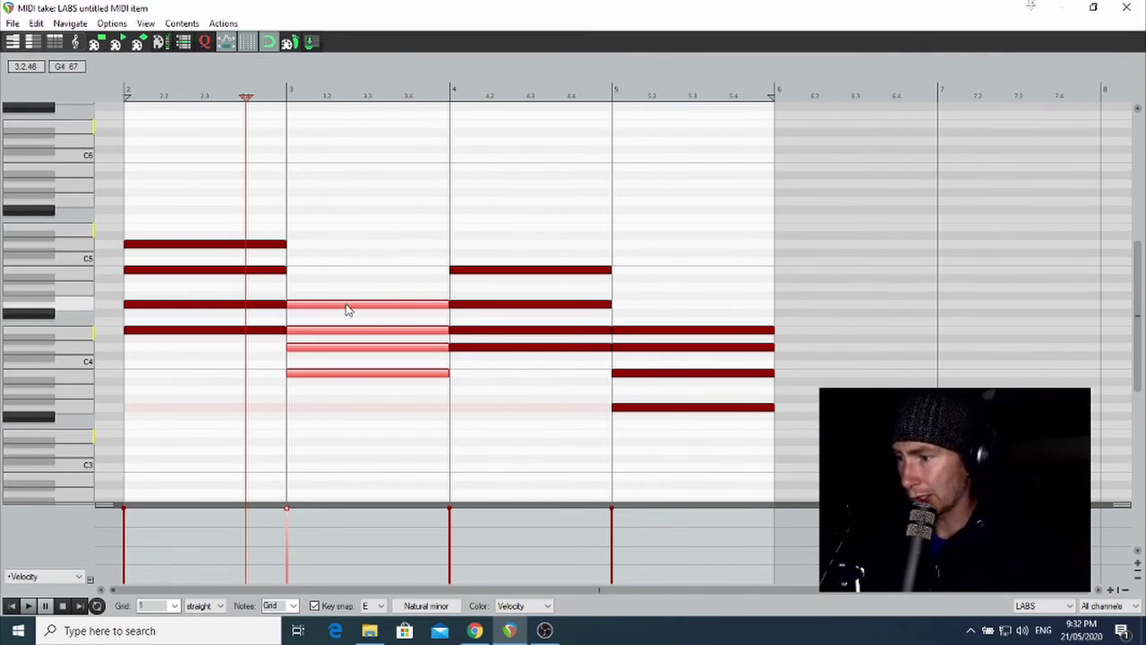
pyautogui.press('Up')
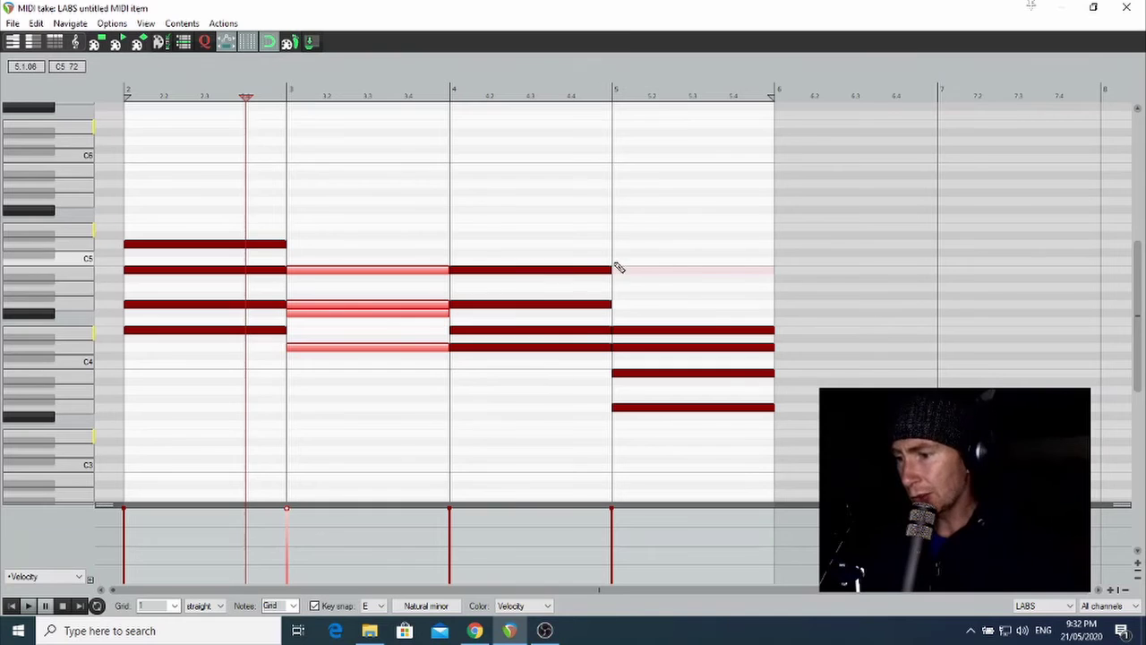
pyautogui.moveTo(694, 309); pyautogui.dragTo(665, 213)
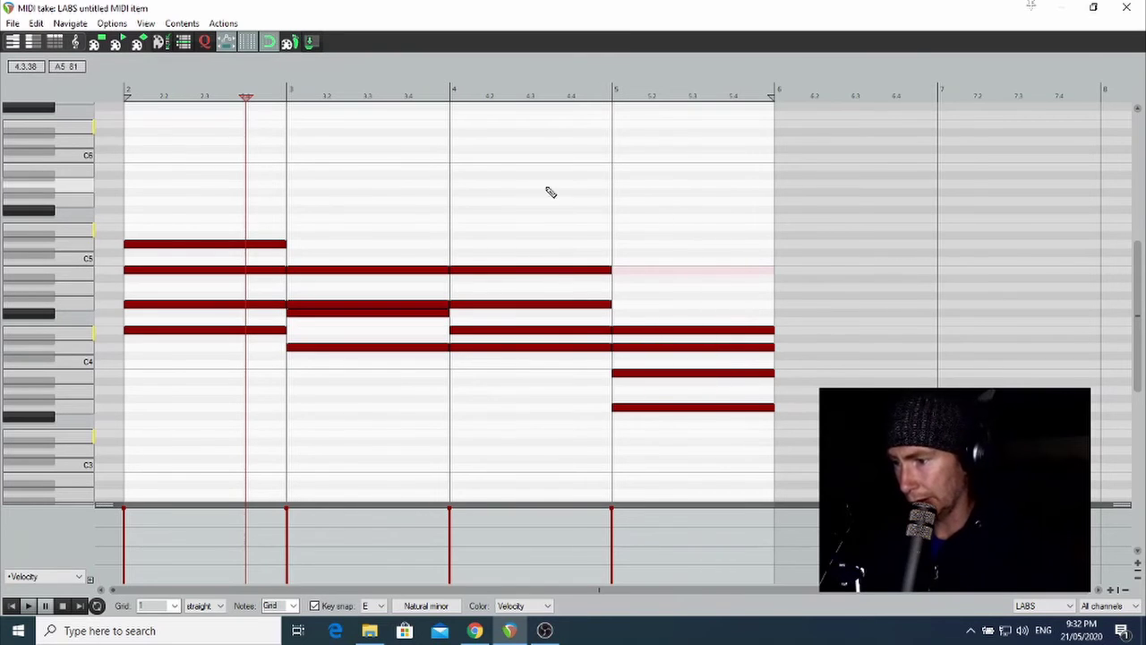
pyautogui.moveTo(547, 191); pyautogui.dragTo(550, 379)
pyautogui.moveTo(540, 277); pyautogui.dragTo(542, 295)
pyautogui.moveTo(715, 324); pyautogui.dragTo(740, 467)
pyautogui.moveTo(710, 336); pyautogui.dragTo(710, 326)
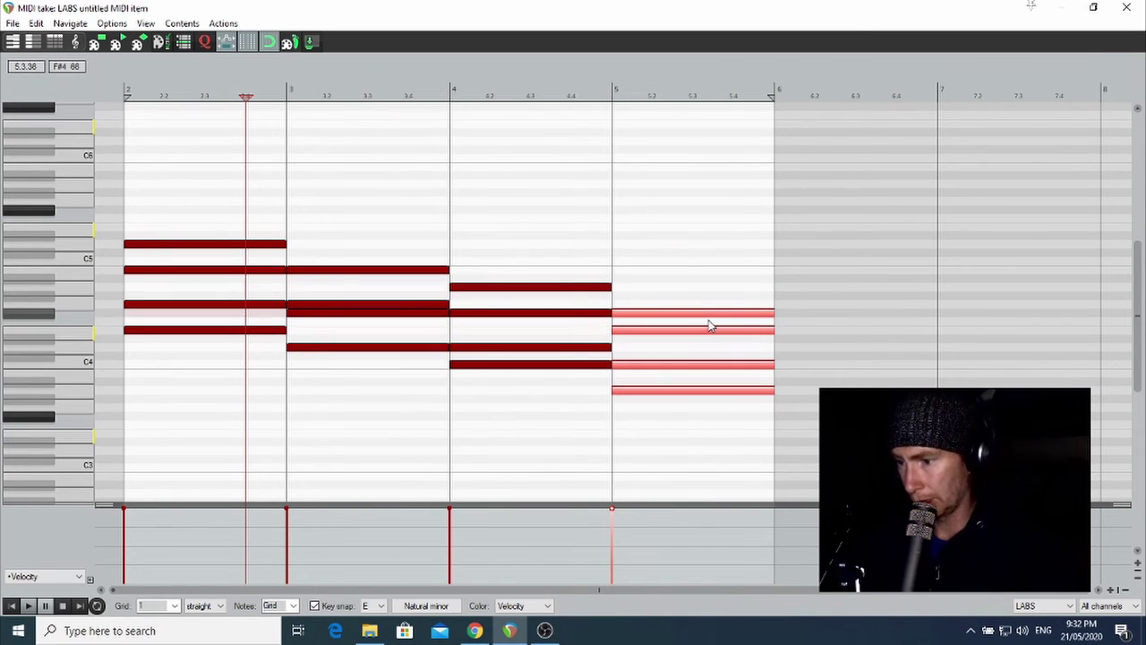
# Step: Audition the reworked progression, then replay from bar 5 and move its chord up several semitones
pyautogui.press('space')
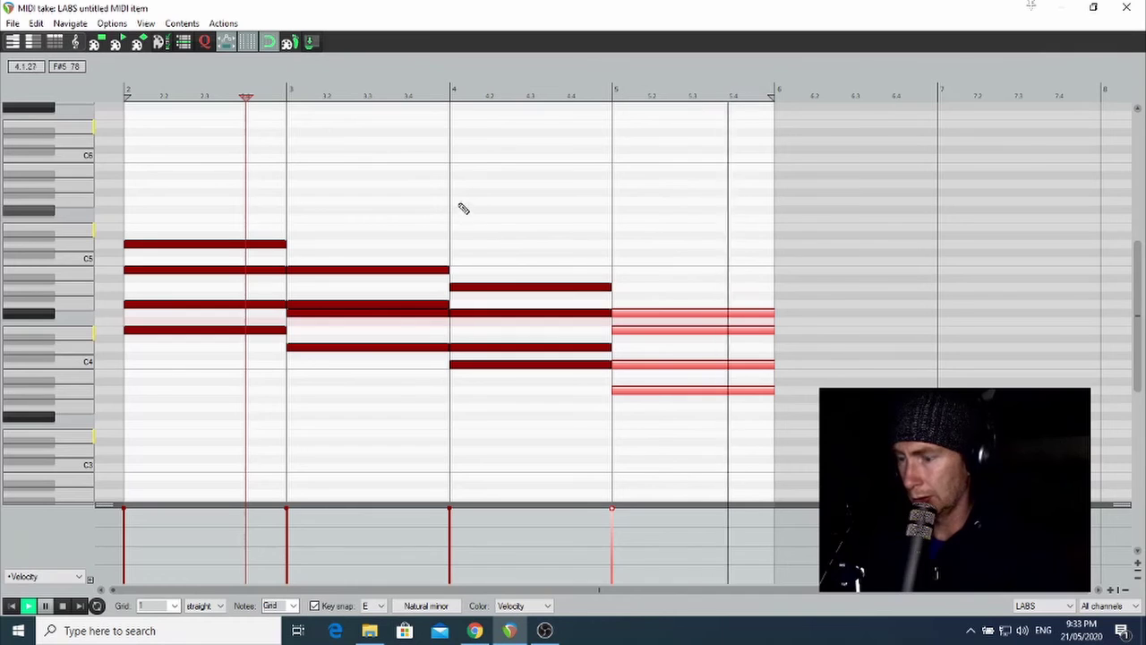
pyautogui.press('space')
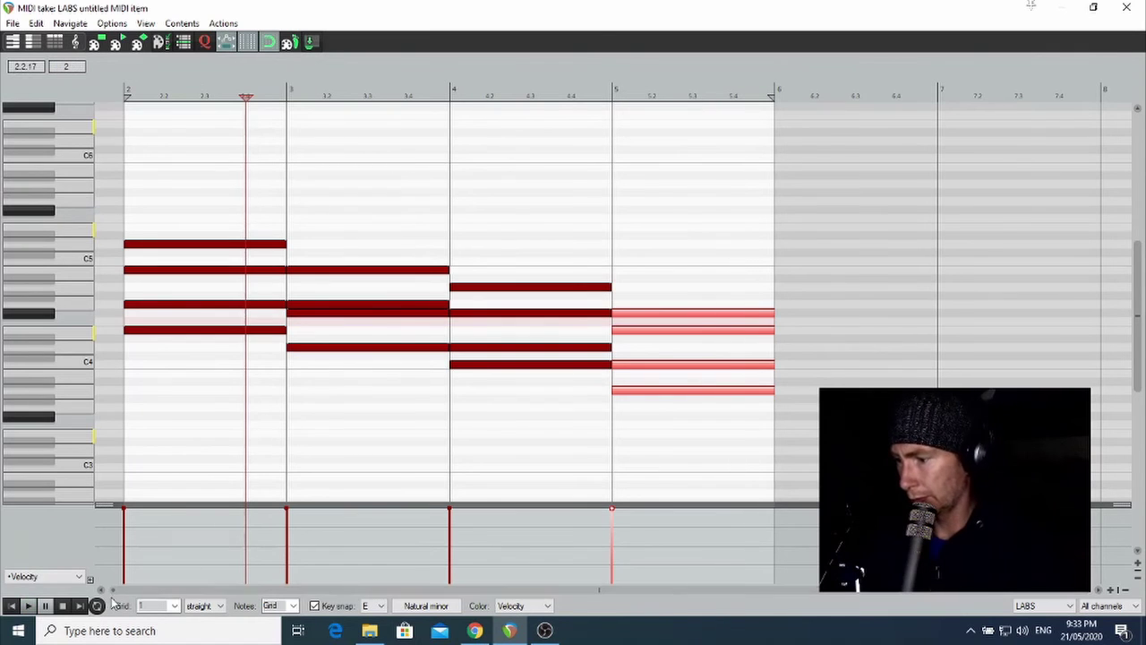
pyautogui.click(586, 88)
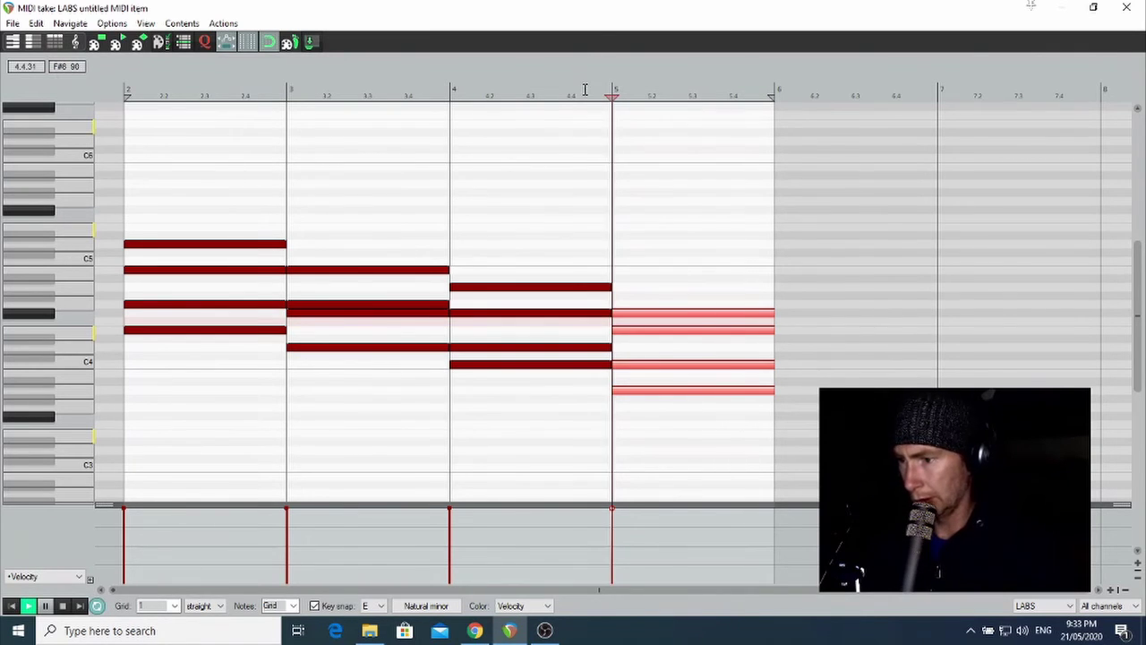
pyautogui.press('space')
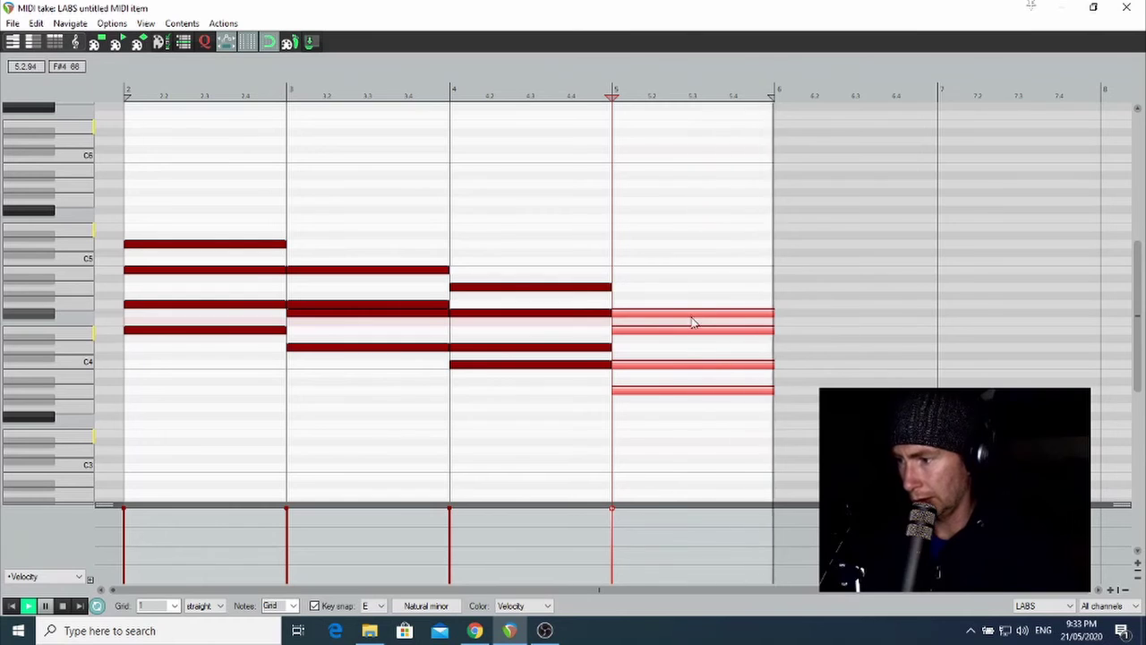
pyautogui.moveTo(689, 318); pyautogui.dragTo(691, 284)
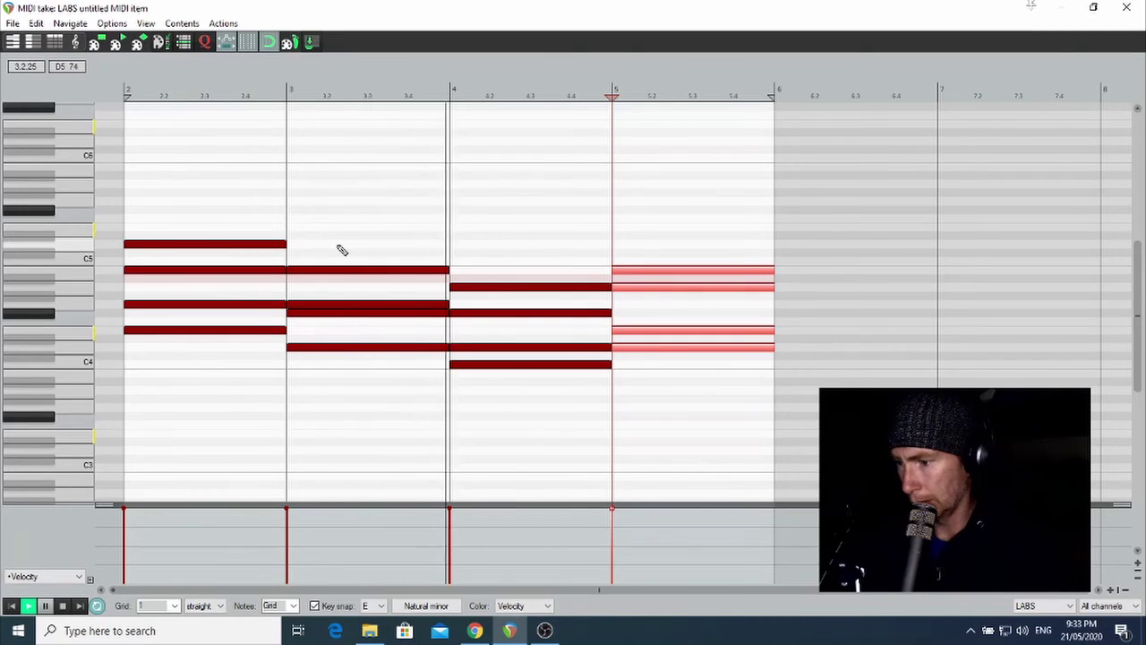
# Step: Revoice the bar 4 chord: drop its lowest note a step, then raise the chord one scale step
pyautogui.moveTo(515, 257); pyautogui.dragTo(529, 403)
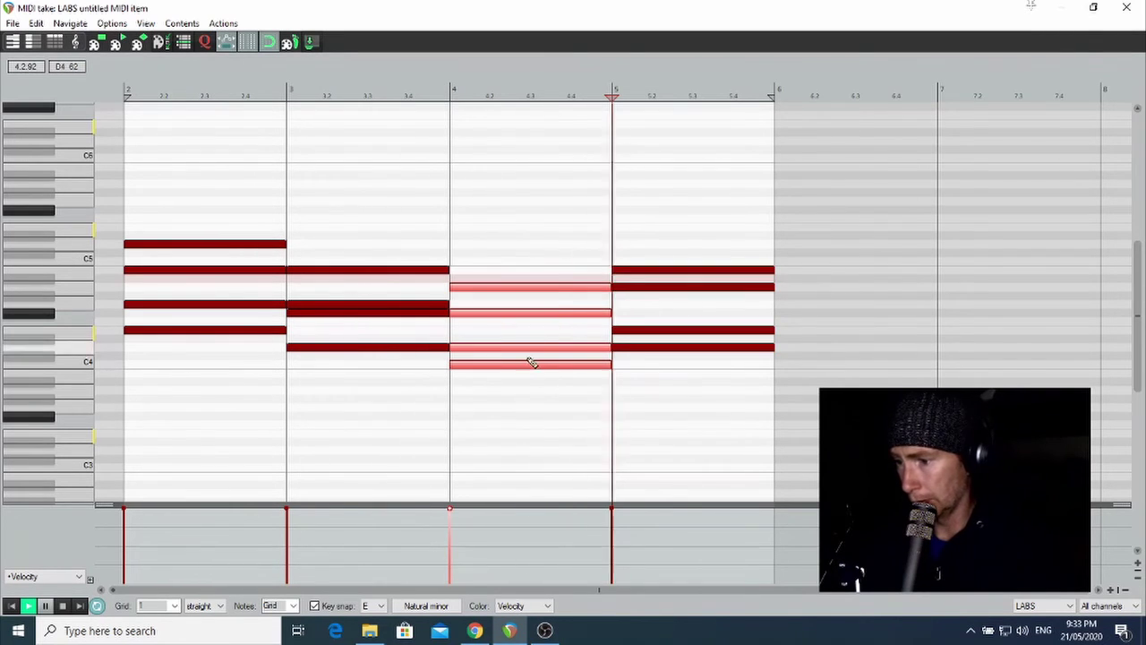
pyautogui.moveTo(529, 364); pyautogui.dragTo(529, 382)
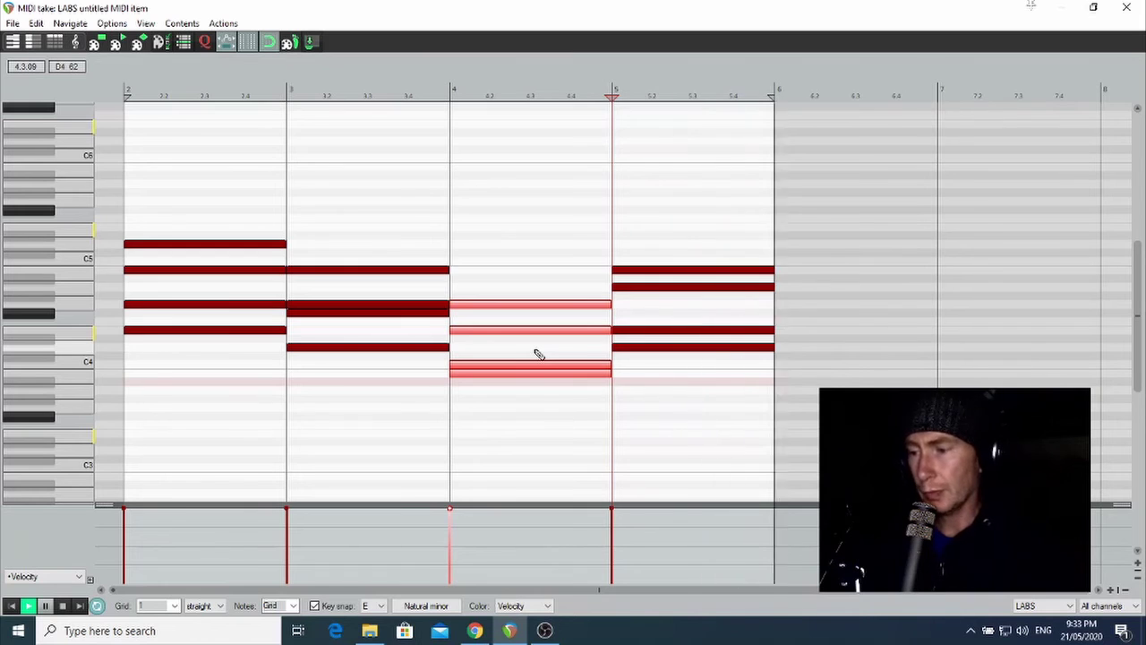
pyautogui.press('space')
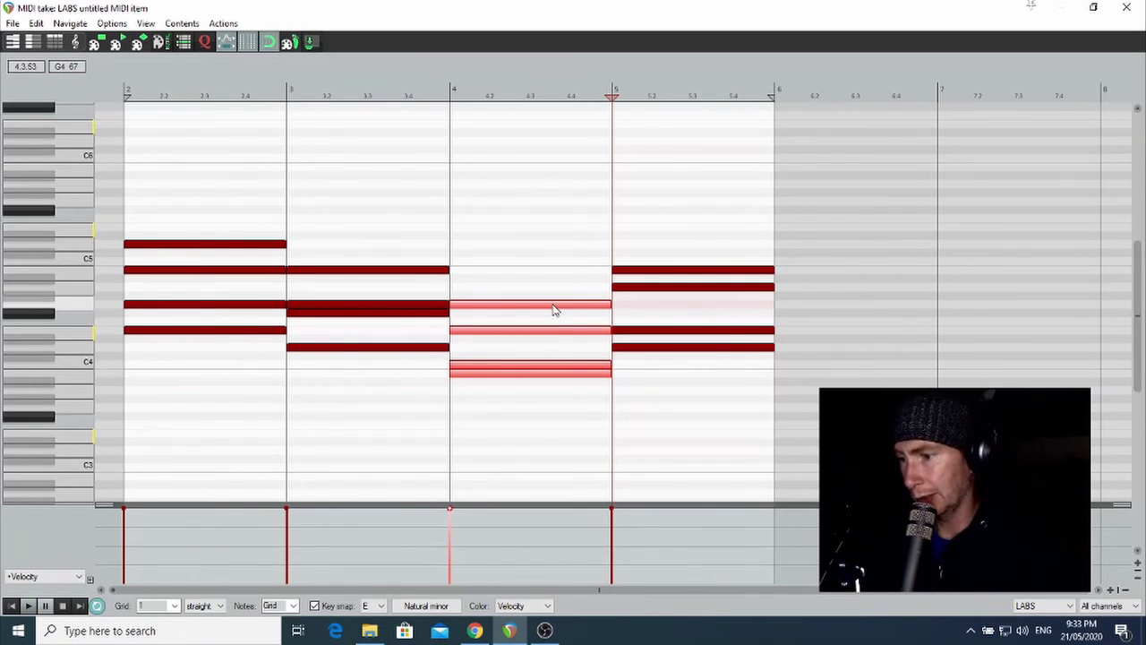
pyautogui.moveTo(553, 310); pyautogui.dragTo(557, 312)
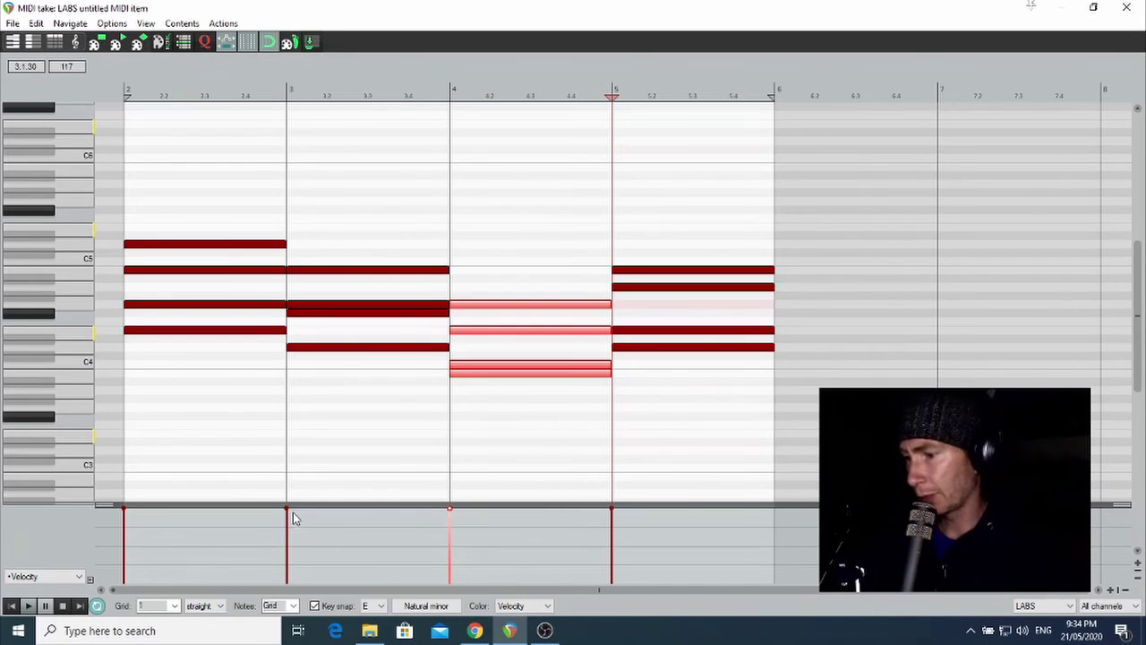
# Step: Set the MIDI editor grid to 1/8, briefly trying 1/16 before settling on eighths
pyautogui.scroll(1, 74, 190)
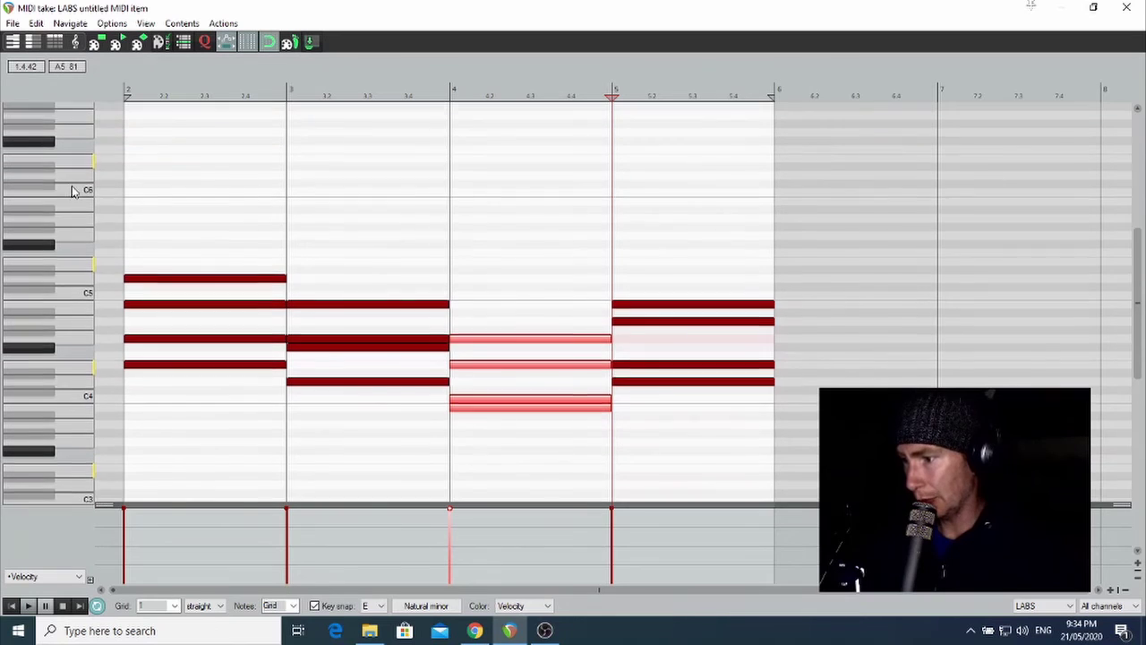
pyautogui.scroll(2, 74, 190)
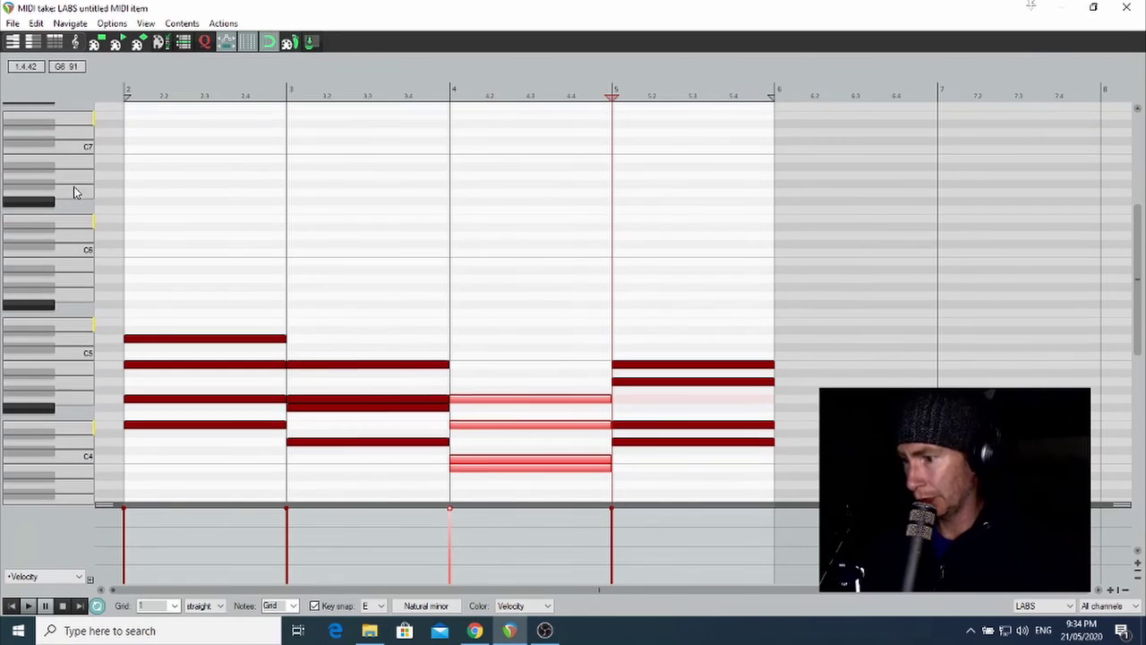
pyautogui.click(175, 605)
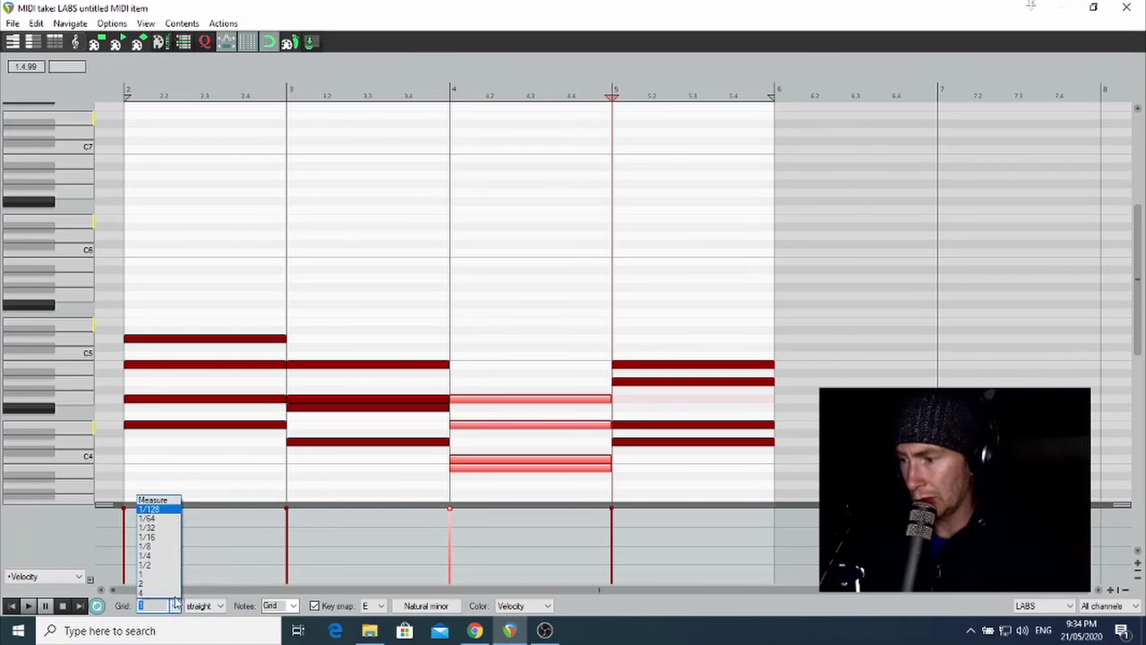
pyautogui.click(152, 547)
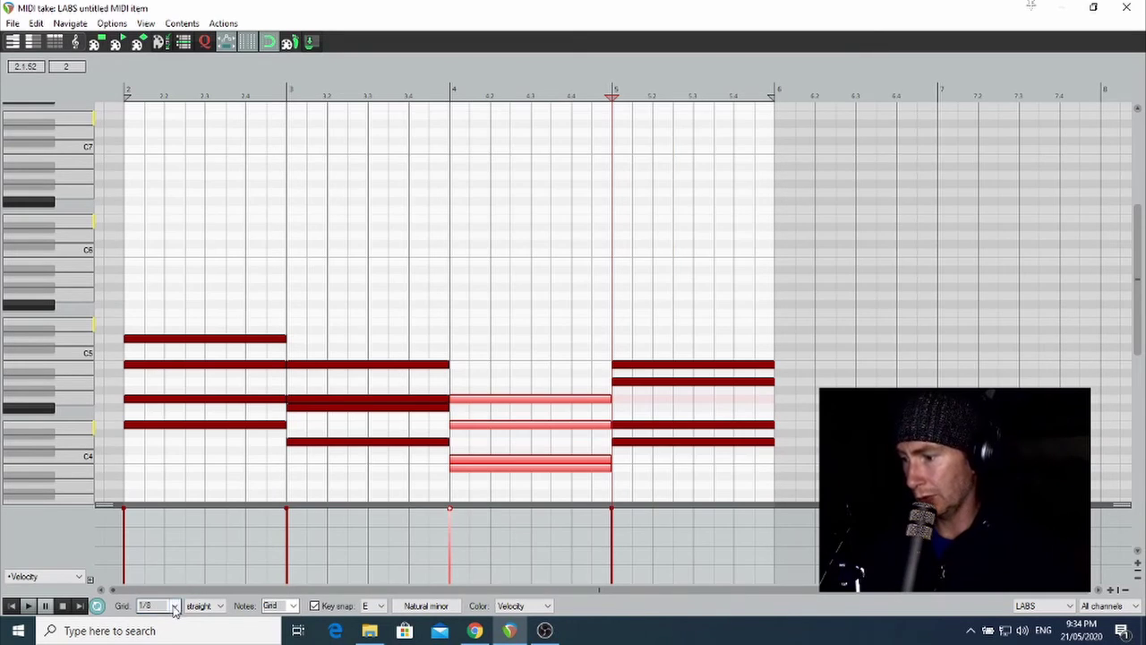
pyautogui.click(176, 607)
pyautogui.click(170, 536)
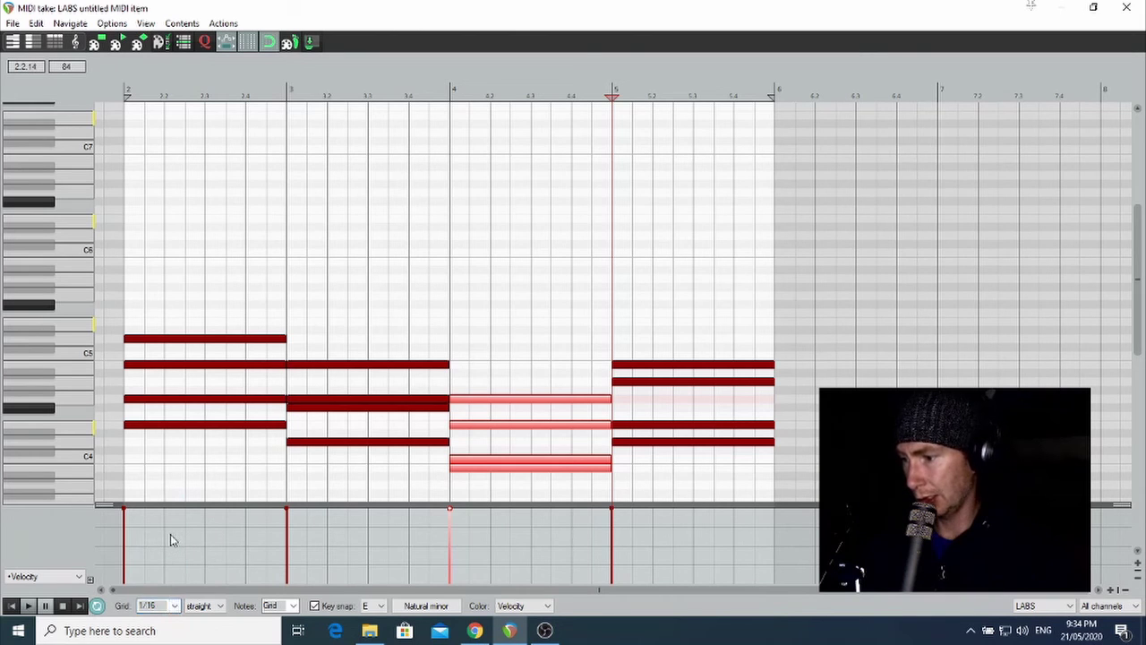
pyautogui.click(176, 607)
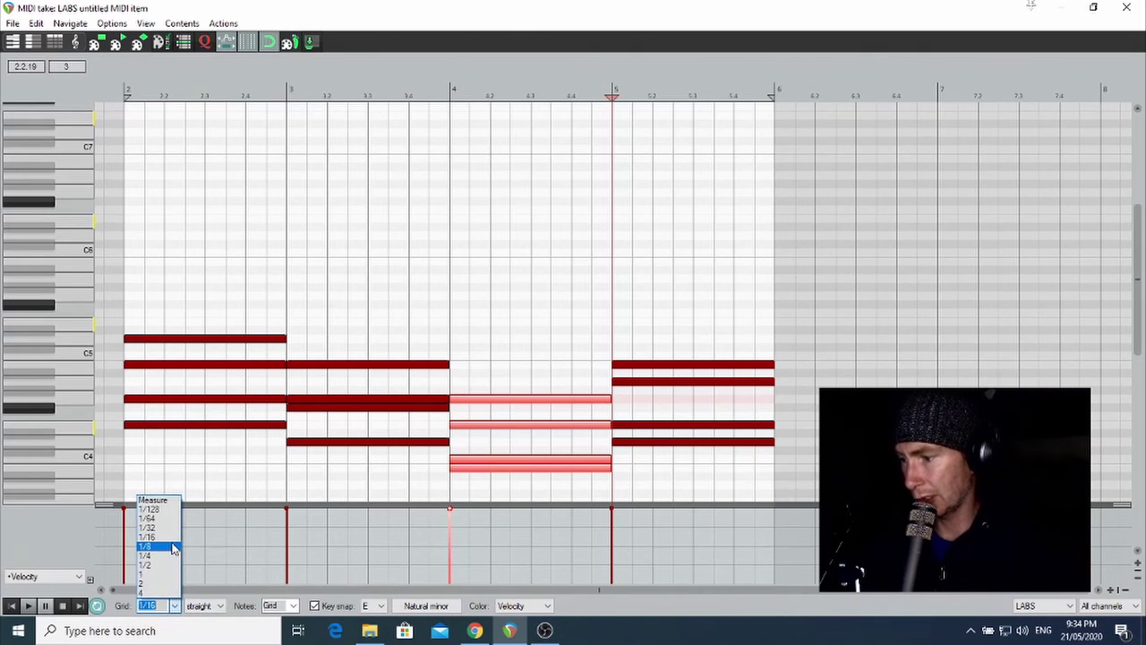
pyautogui.click(170, 546)
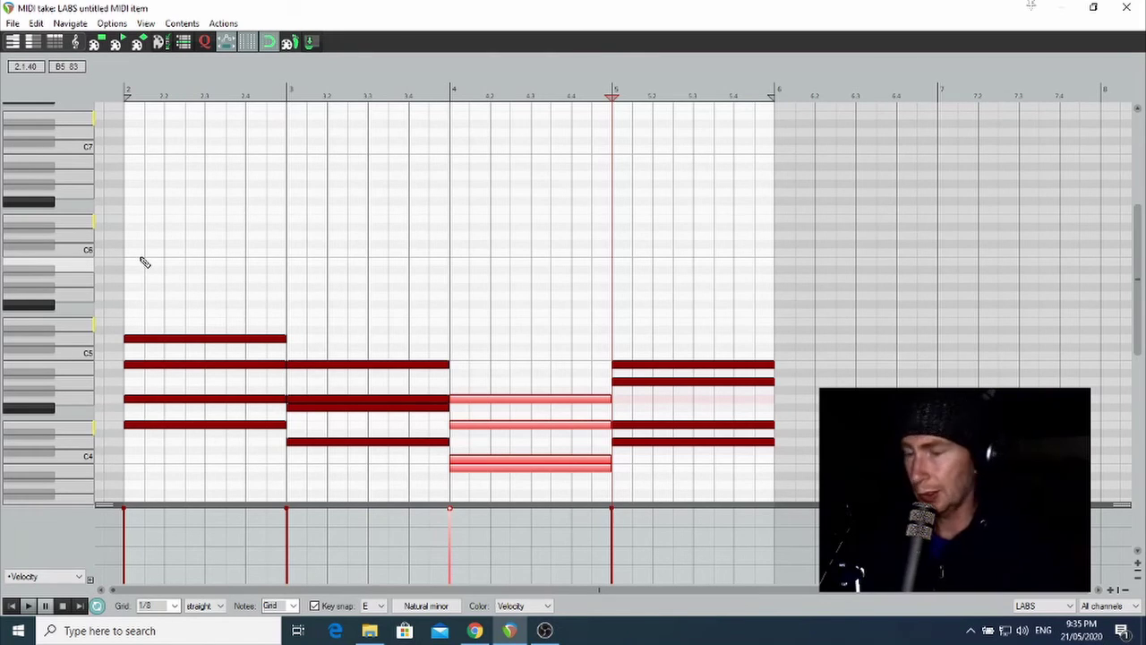
# Step: Draw the first melody notes: one at bar 2 to beat 2.3, a higher one extending to bar 3
pyautogui.press('space')
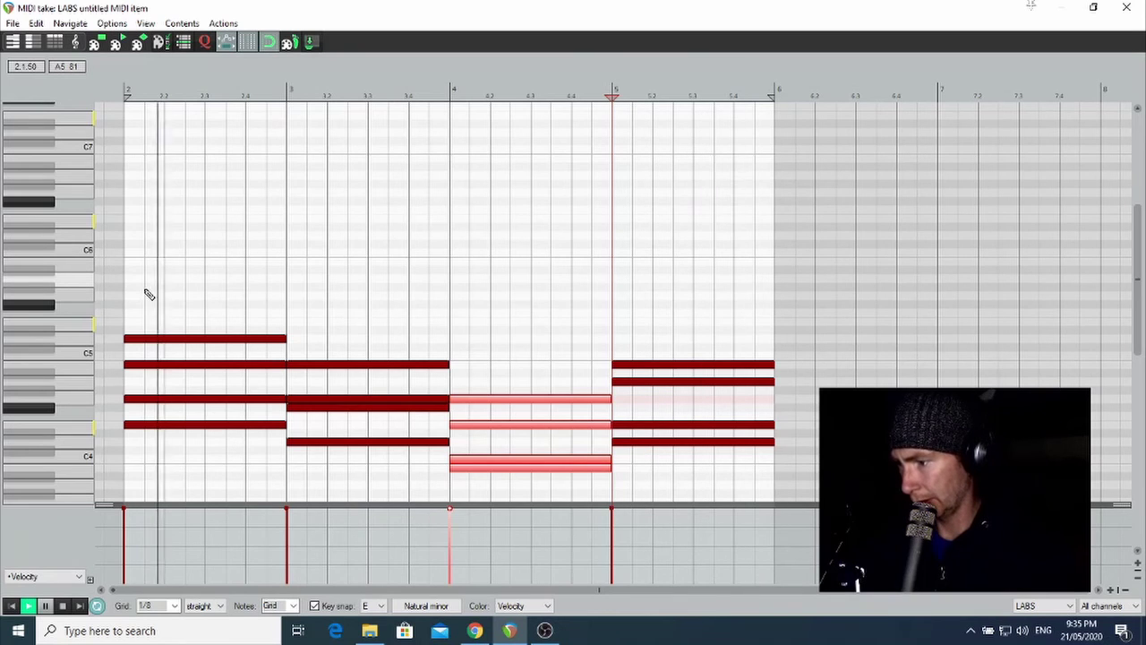
pyautogui.press('space')
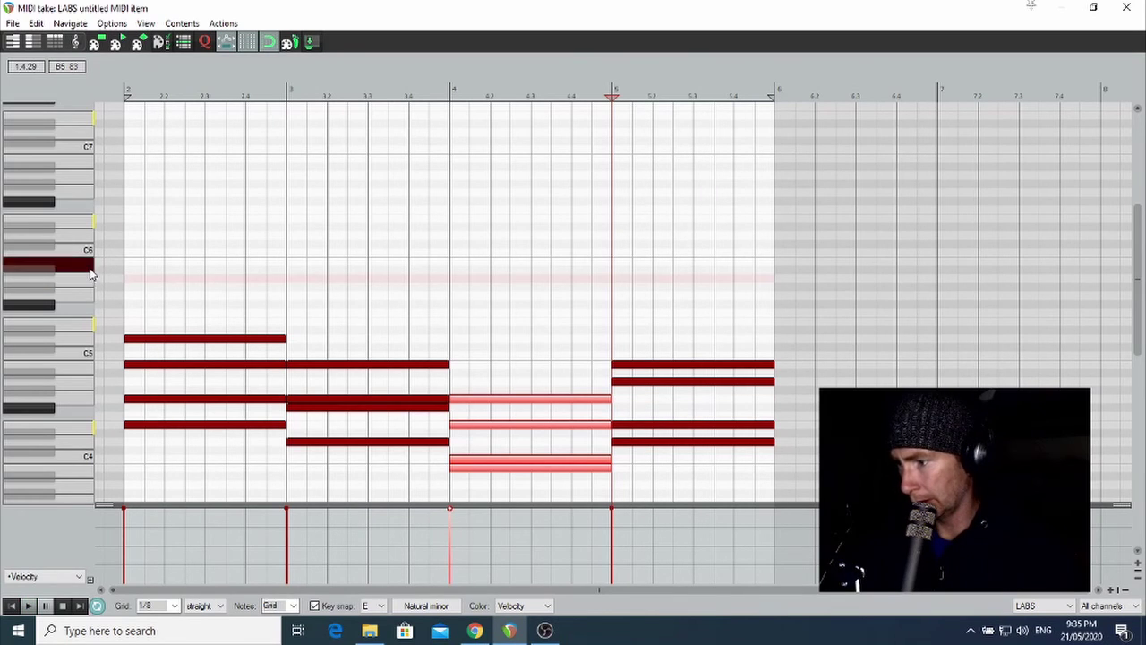
pyautogui.click(130, 282)
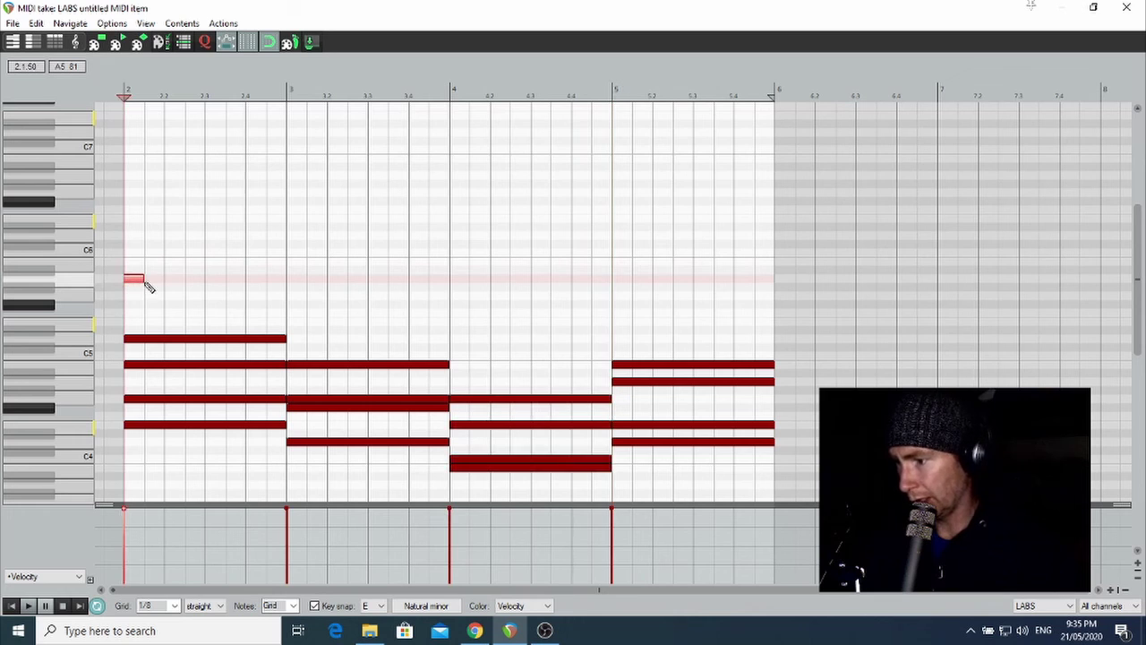
pyautogui.moveTo(143, 280)
pyautogui.mouseDown()
pyautogui.moveTo(212, 280)
pyautogui.moveTo(125, 278)
pyautogui.mouseUp()
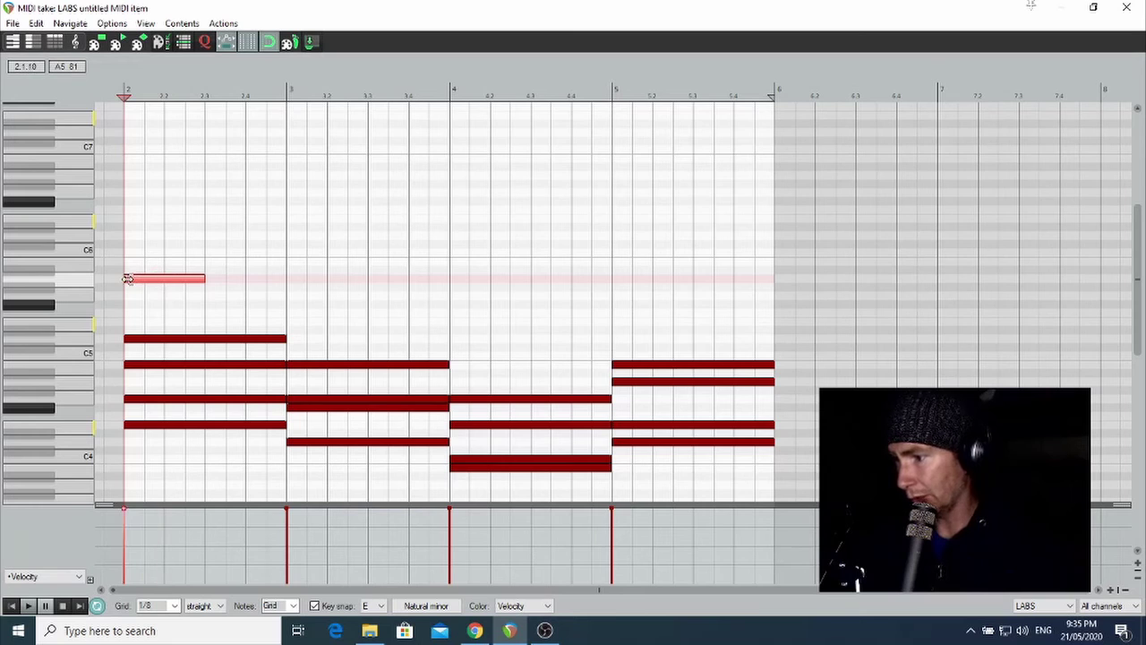
pyautogui.click(209, 273)
pyautogui.click(210, 265)
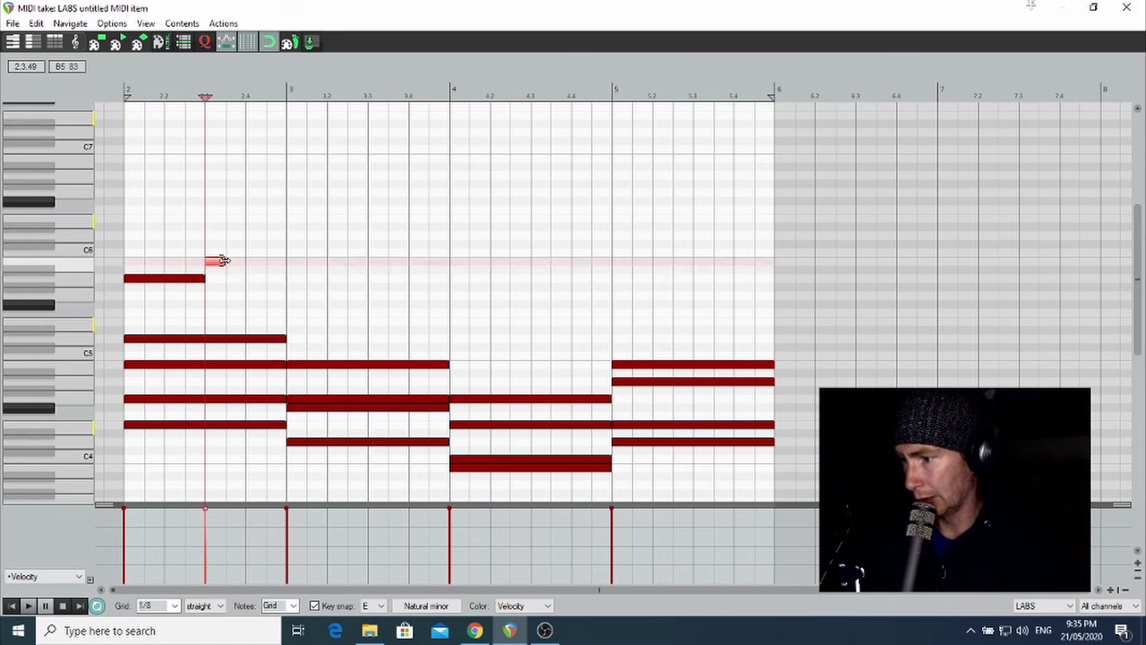
pyautogui.moveTo(226, 262); pyautogui.dragTo(280, 261)
# Step: Add short eighth notes at bar 3 and a long note from beat 3.3 to bar 4
pyautogui.click(295, 256)
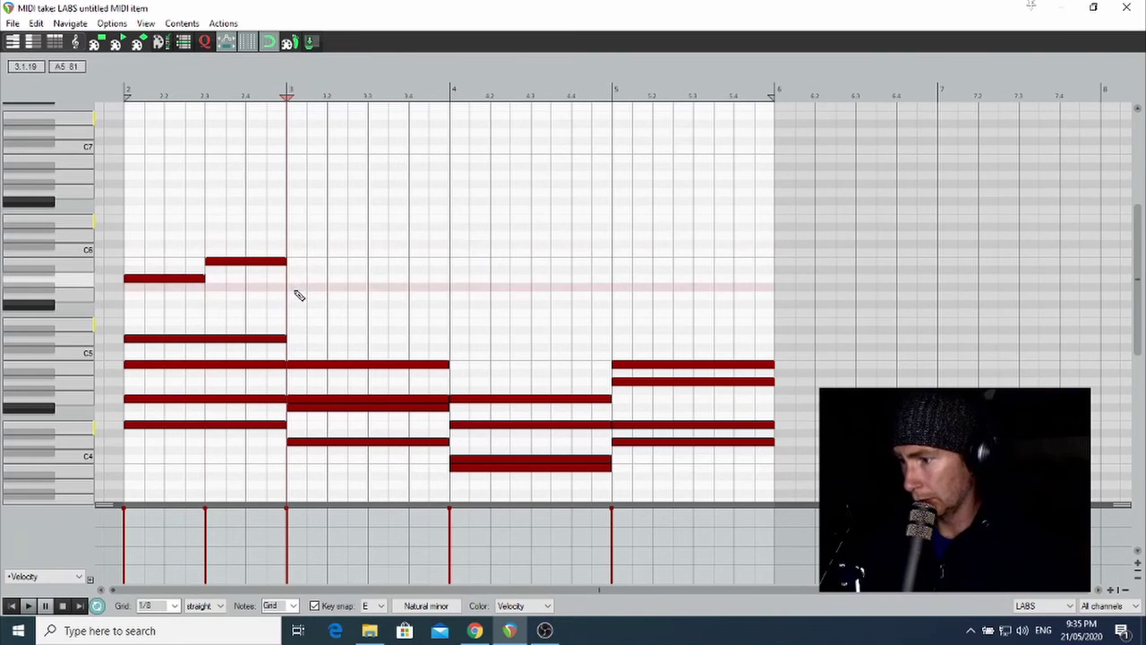
pyautogui.click(295, 297)
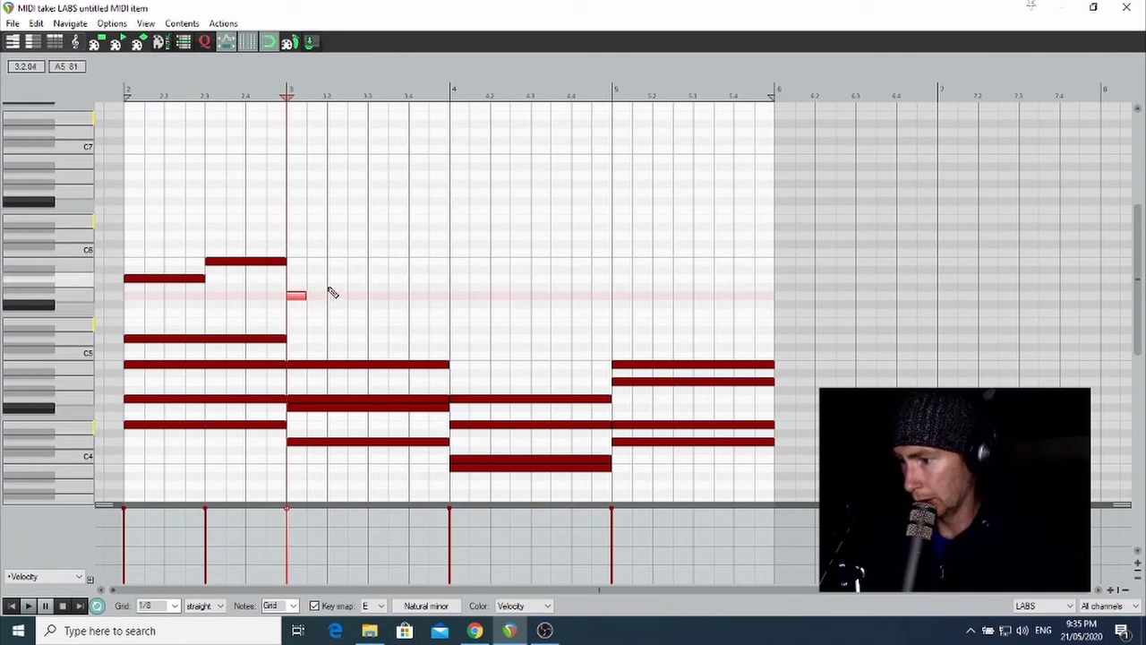
pyautogui.click(299, 281)
pyautogui.moveTo(301, 286); pyautogui.dragTo(326, 286)
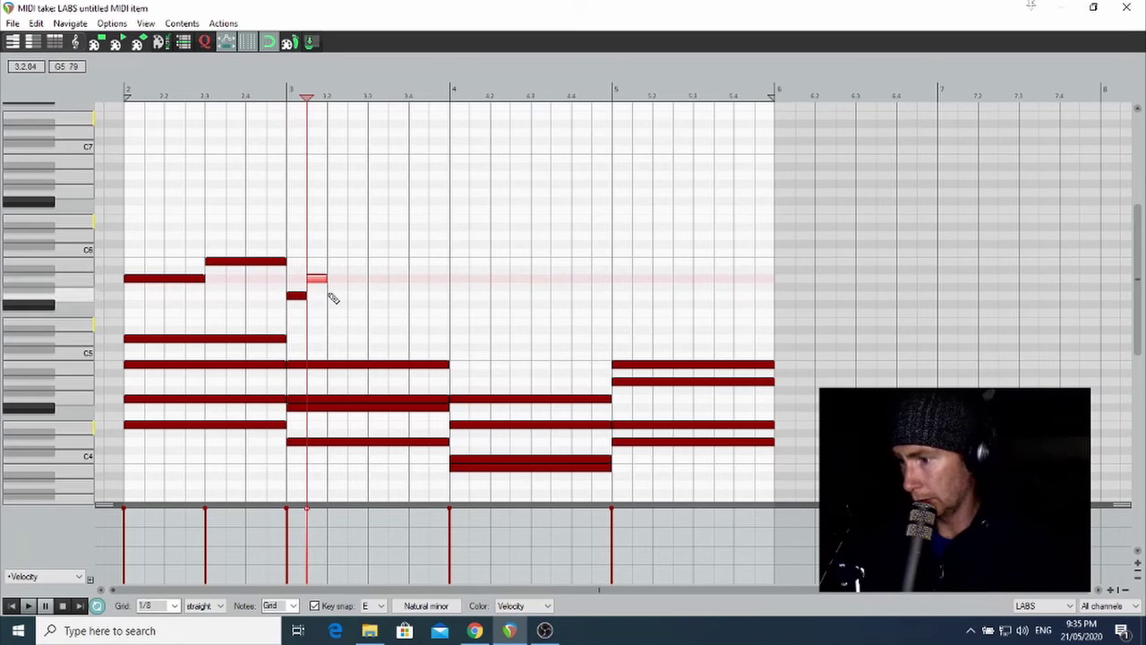
pyautogui.click(333, 297)
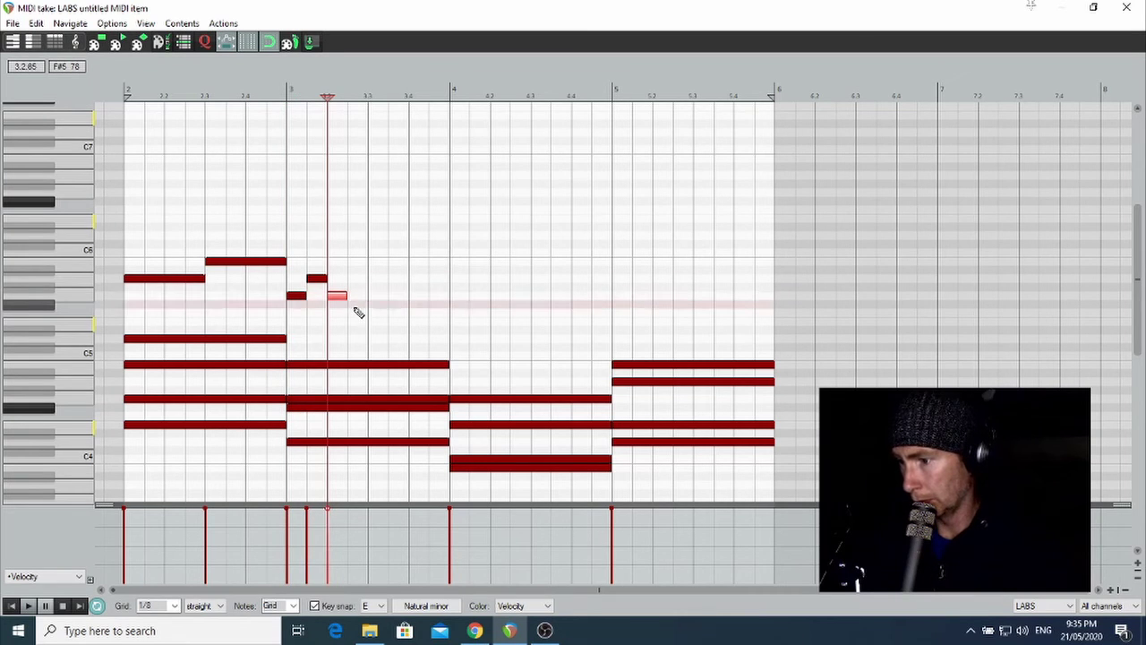
pyautogui.moveTo(354, 305); pyautogui.dragTo(450, 305)
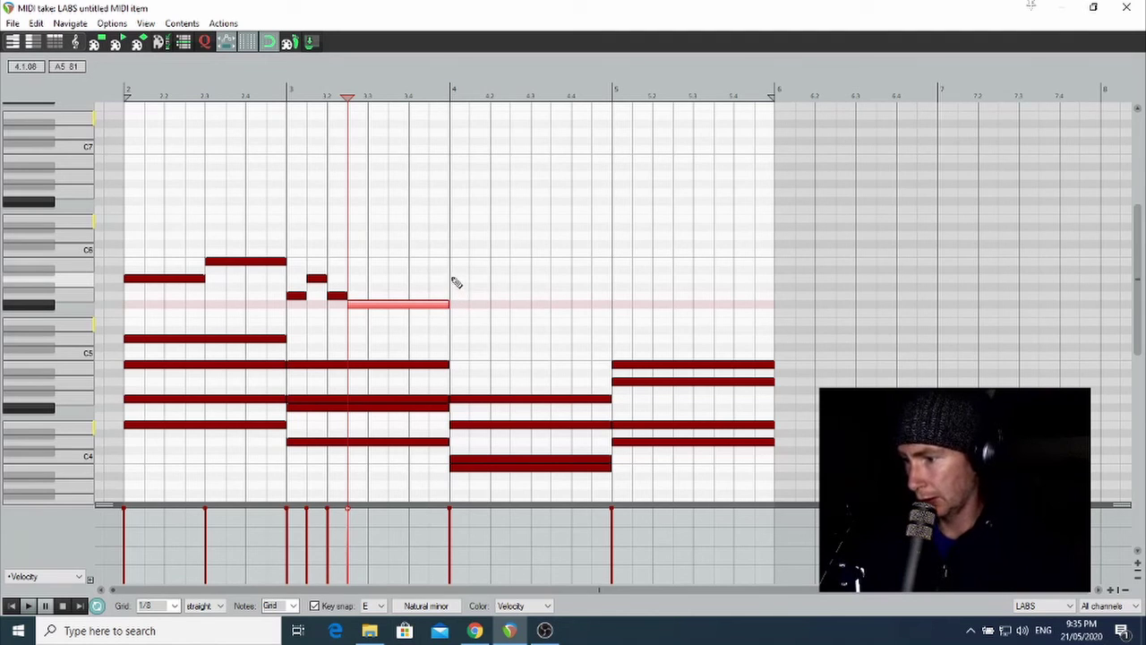
# Step: Play the melody from the start, then add notes at the start of bar 4 and beyond
pyautogui.press('Home')
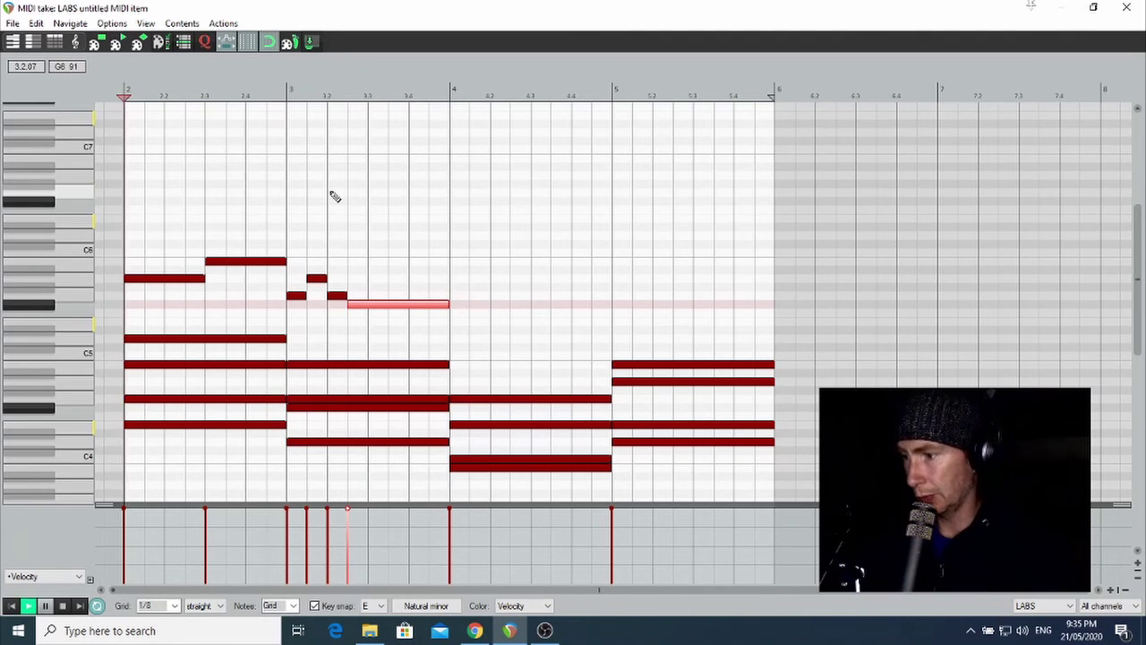
pyautogui.press('space')
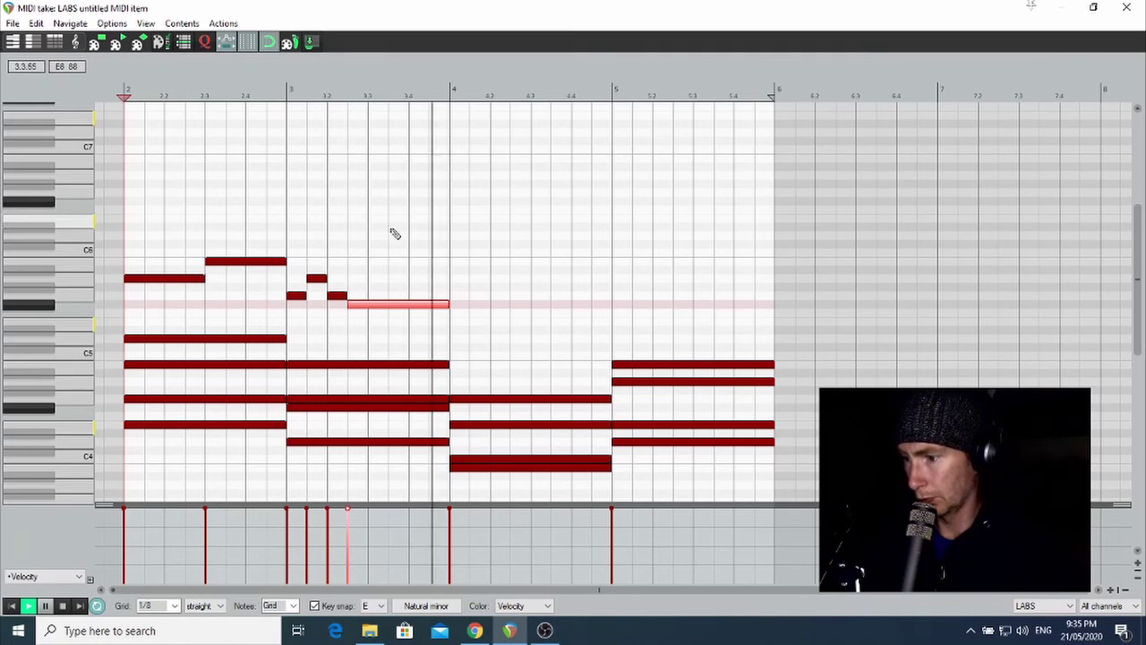
pyautogui.press('space')
pyautogui.click(459, 321)
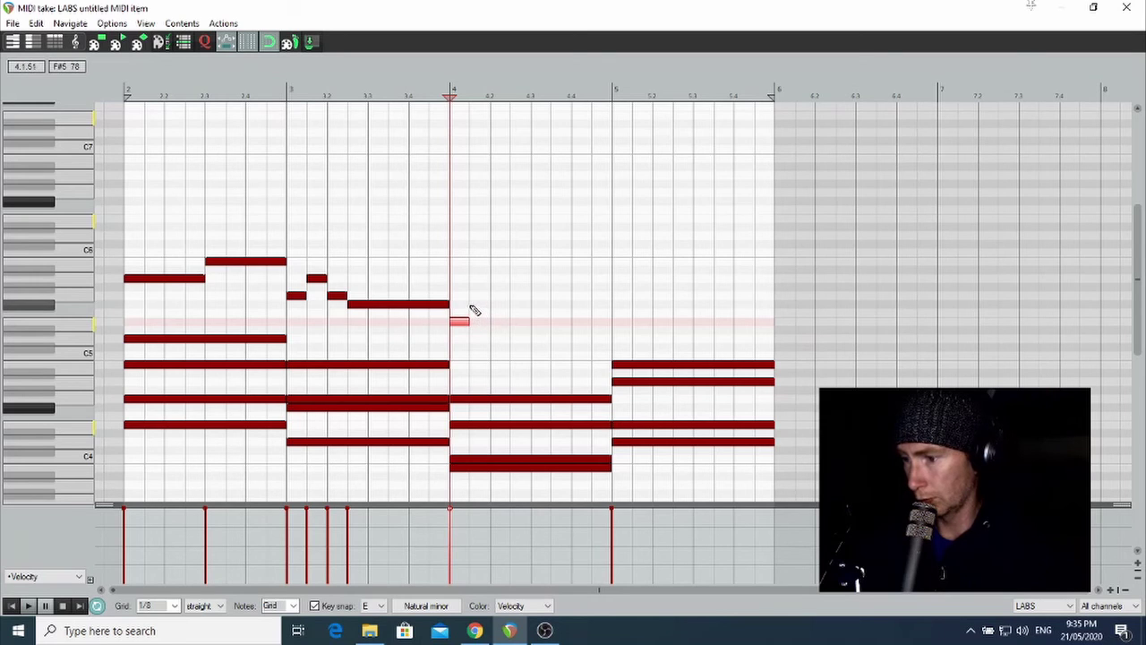
pyautogui.moveTo(471, 305)
pyautogui.mouseDown()
pyautogui.moveTo(531, 304)
pyautogui.moveTo(542, 280)
pyautogui.moveTo(580, 279)
pyautogui.moveTo(568, 278)
pyautogui.moveTo(587, 305)
pyautogui.moveTo(656, 322)
pyautogui.moveTo(656, 304)
pyautogui.moveTo(731, 298)
pyautogui.moveTo(766, 284)
pyautogui.mouseUp()
# Step: Play back the melody drawn through bars 4 and 5 to check it
pyautogui.press('space')
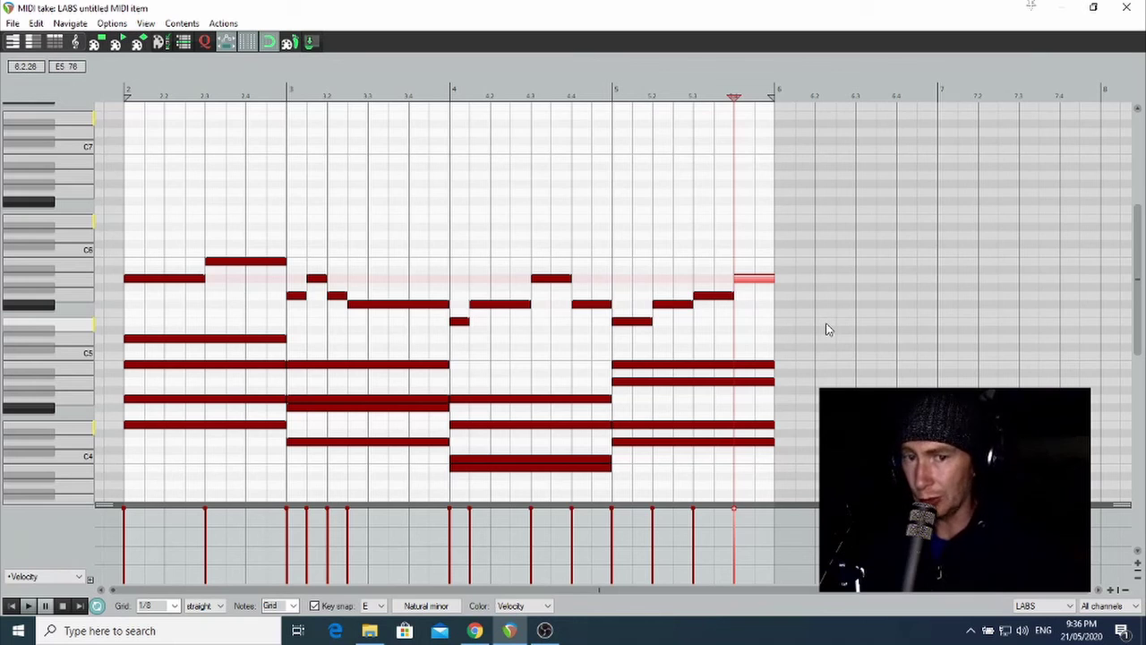
# Step: Select all melody notes and Ctrl-drag a copy one scale step higher
pyautogui.moveTo(825, 322); pyautogui.dragTo(134, 192)
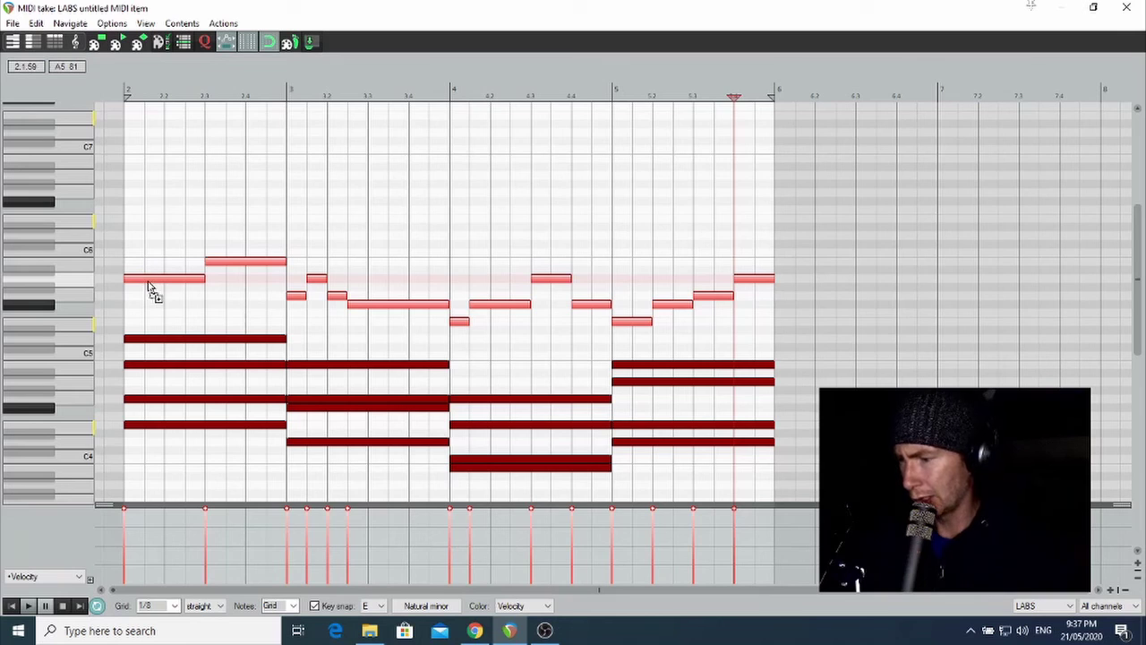
pyautogui.moveTo(153, 281); pyautogui.dragTo(154, 267)
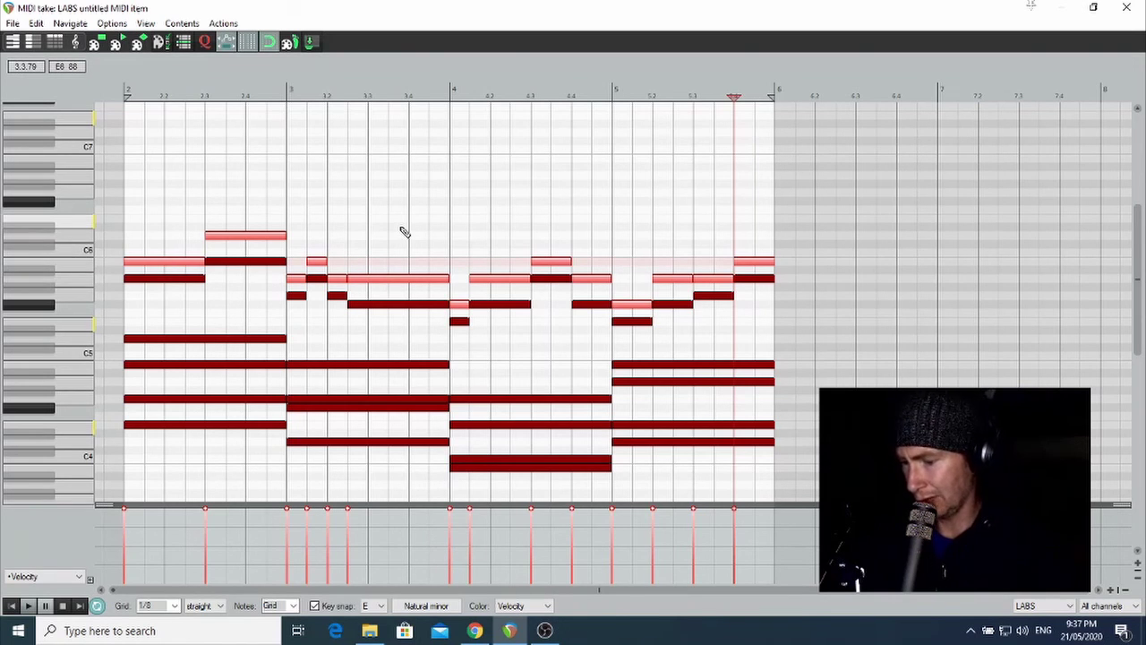
# Step: Raise the copied harmony line another scale step to start on C6, auditioning before and after
pyautogui.press('space')
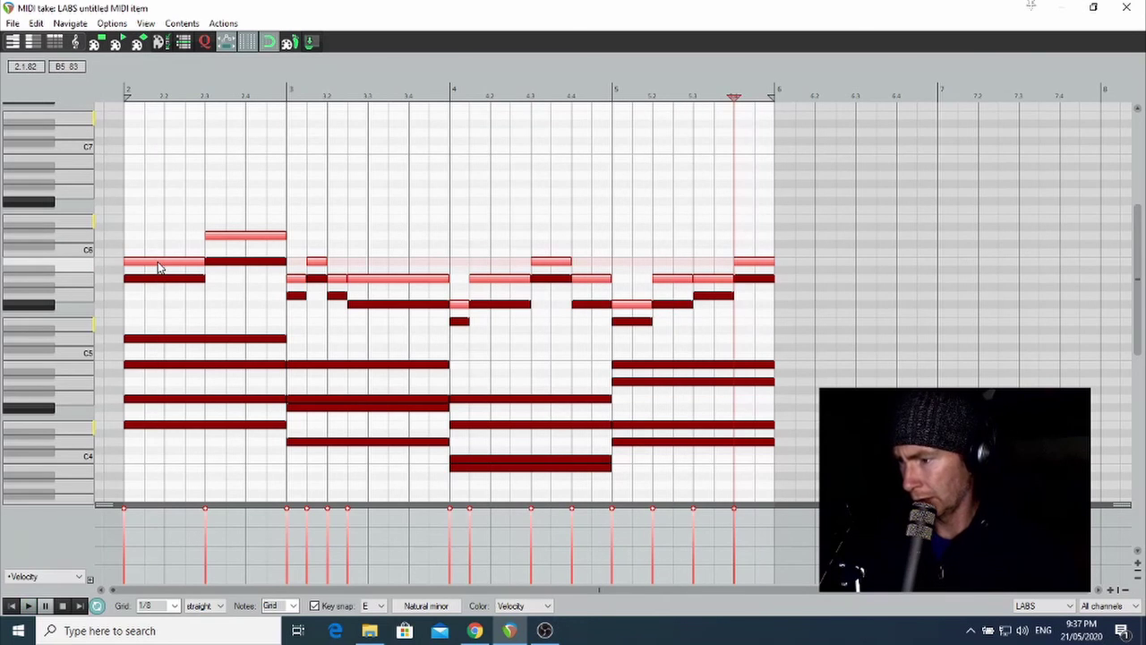
pyautogui.moveTo(159, 264); pyautogui.dragTo(162, 261)
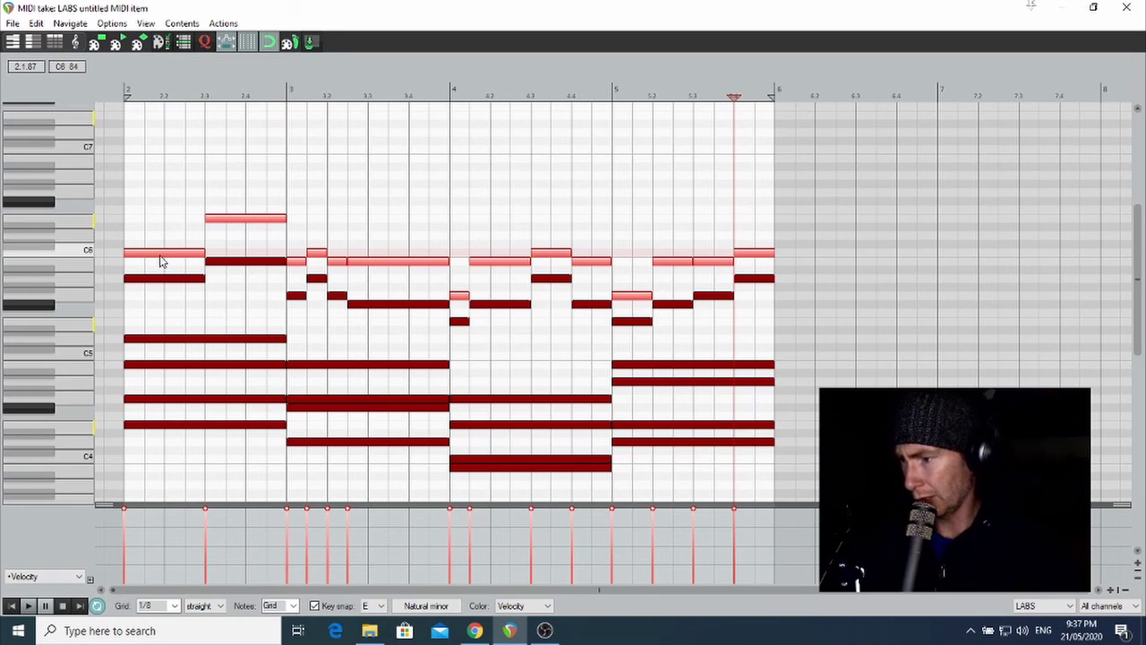
pyautogui.press('space')
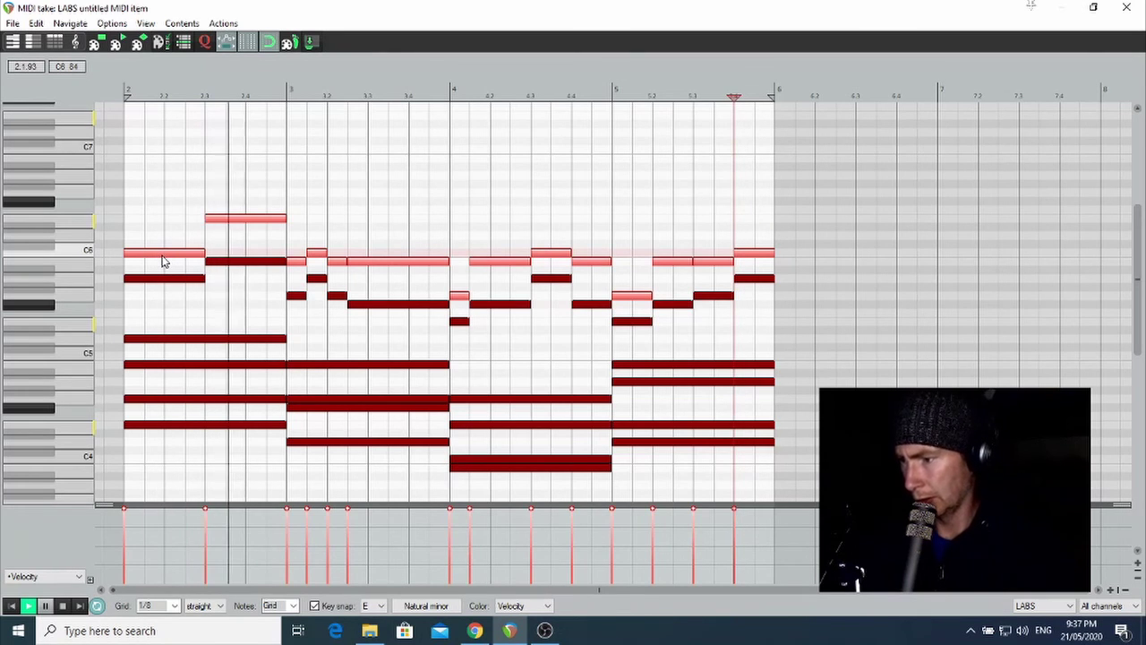